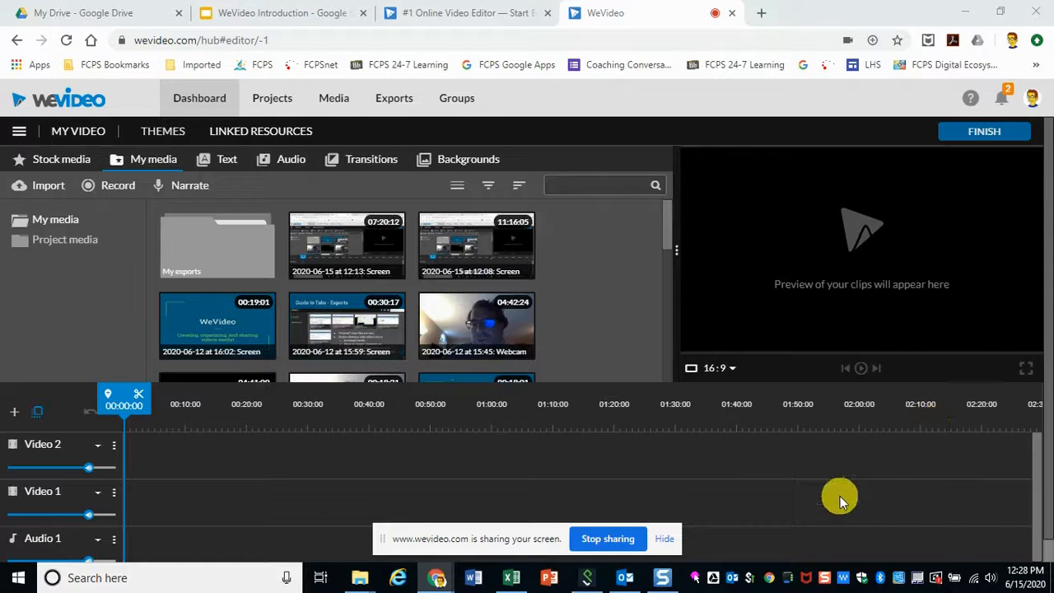
# Step: Hide the screen-sharing notice and open the projects list from the dashboard
pyautogui.click(664, 539)
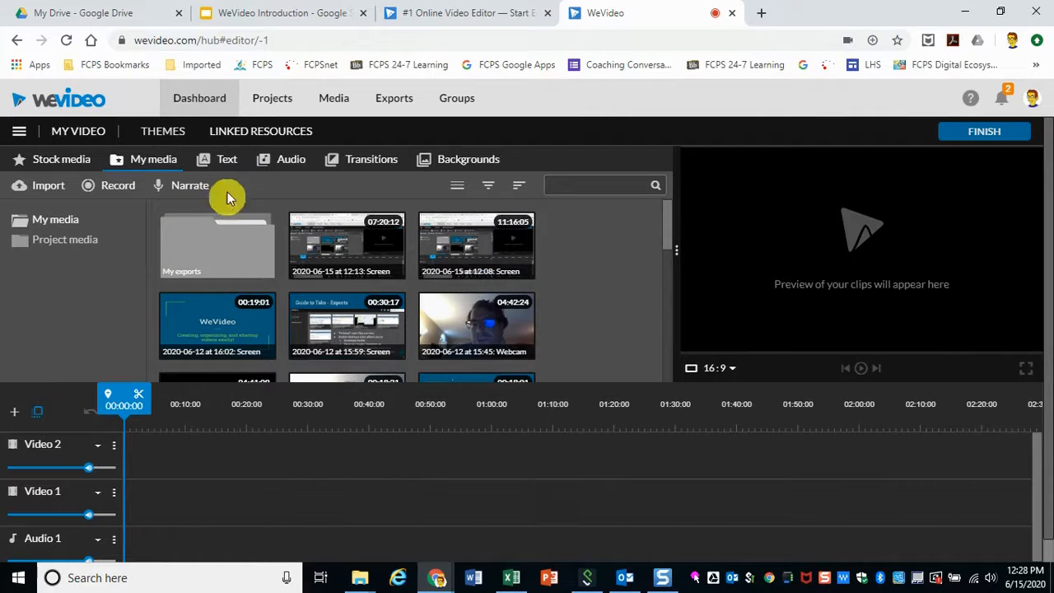
pyautogui.click(198, 100)
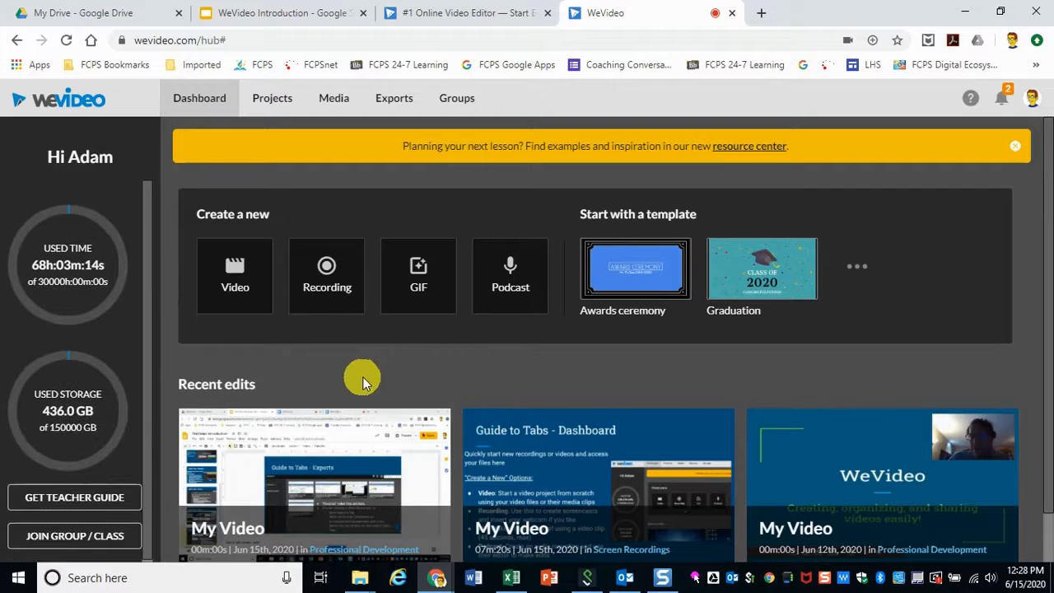
pyautogui.click(275, 105)
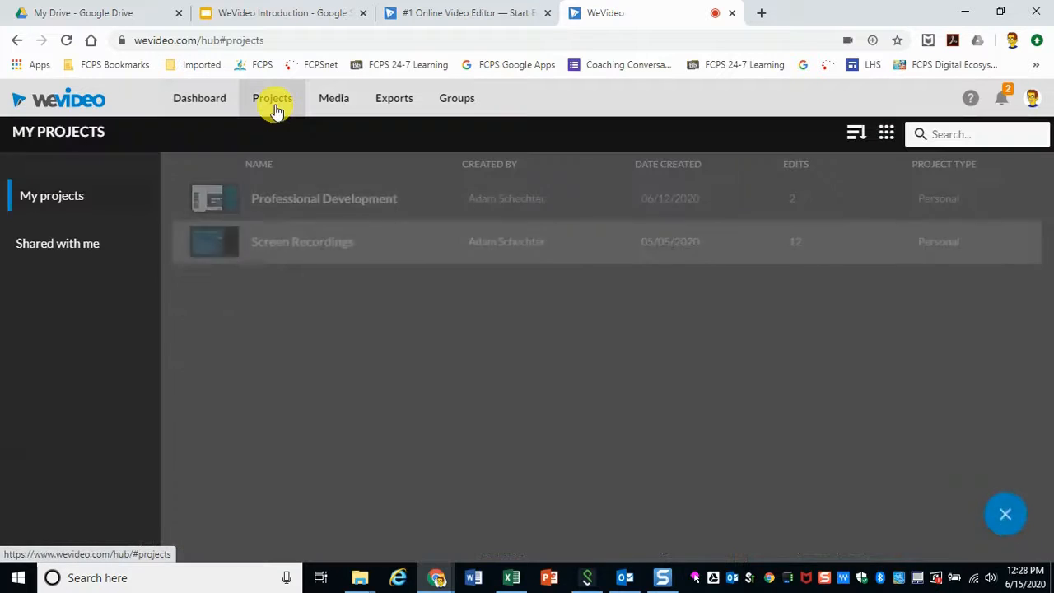
# Step: Start a new project titled "PowerPoint Vidoes"
pyautogui.moveTo(1006, 514)
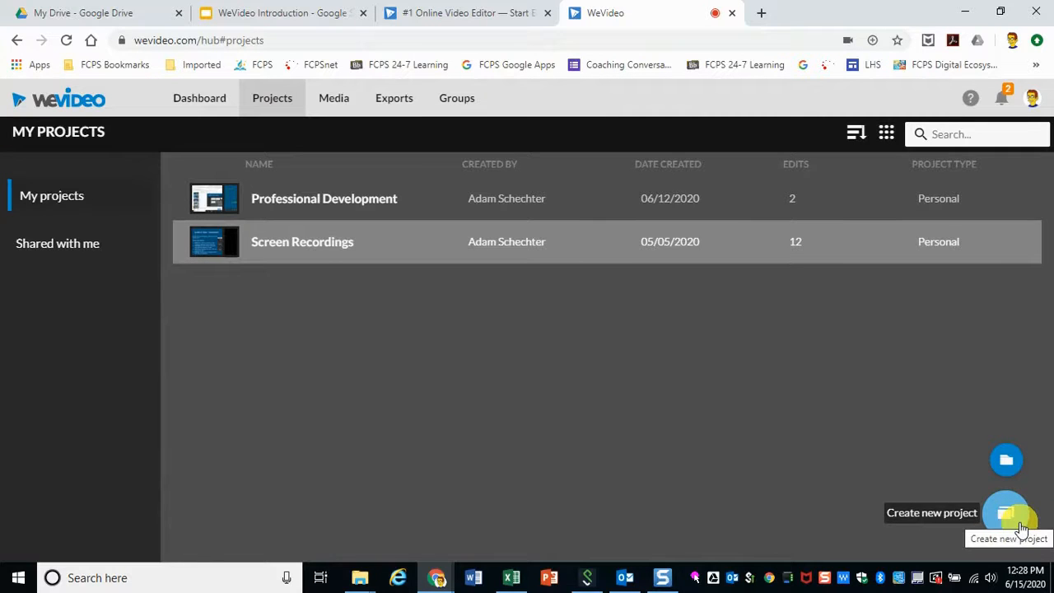
pyautogui.click(996, 517)
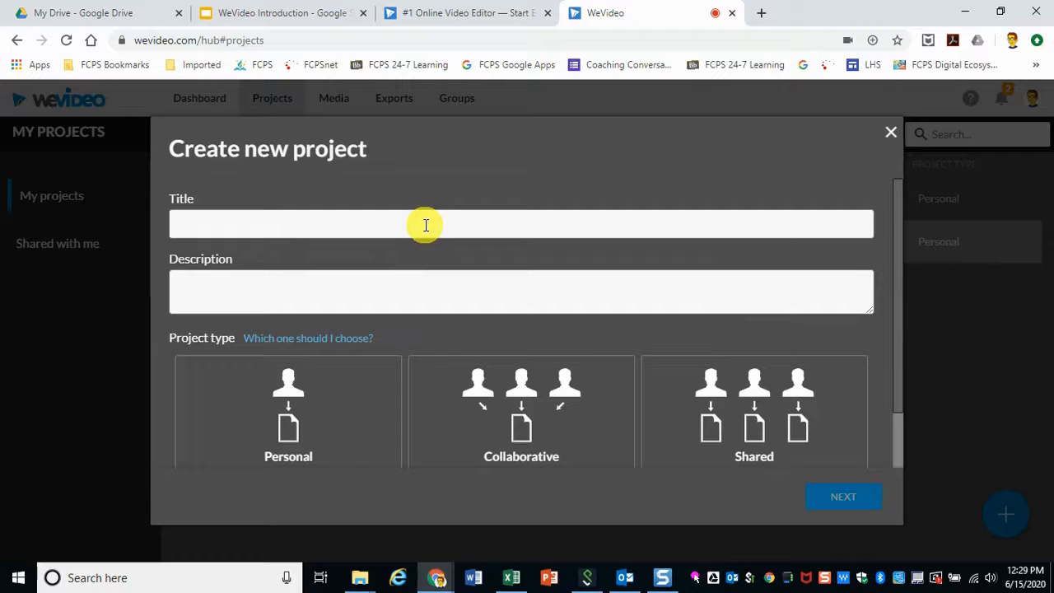
pyautogui.write('PowerPoint Vidoes')
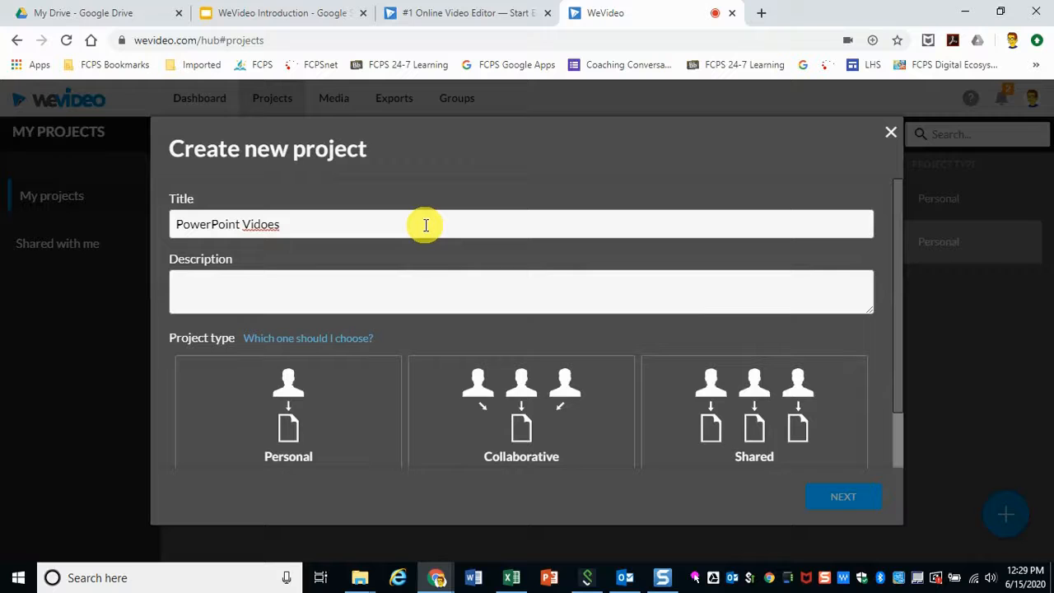
# Step: Compare the Personal, Collaborative and Shared project types, settling on Personal
pyautogui.click(319, 461)
pyautogui.click(717, 418)
pyautogui.click(383, 401)
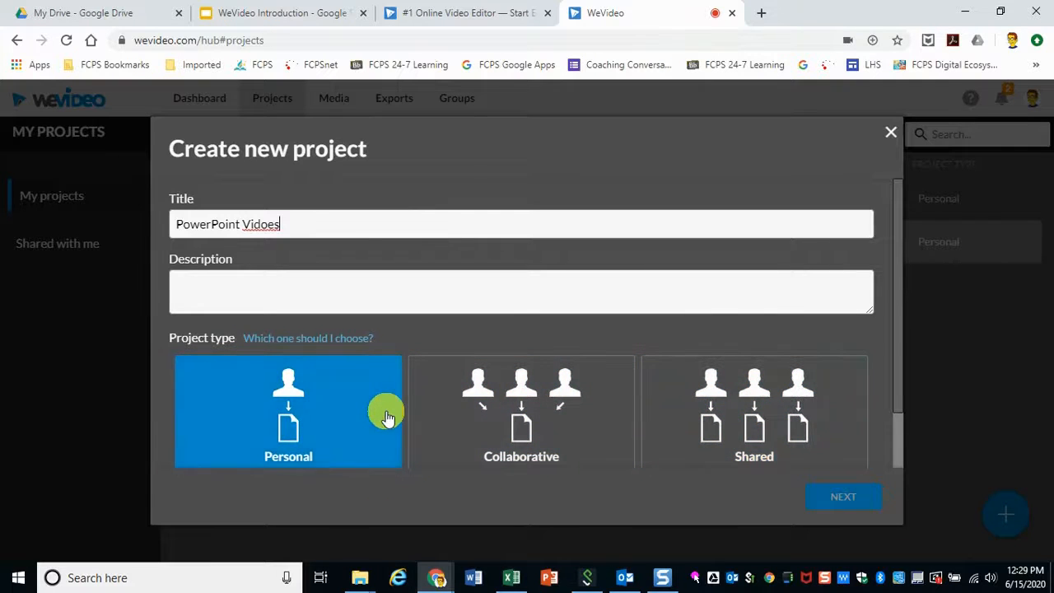
pyautogui.click(566, 448)
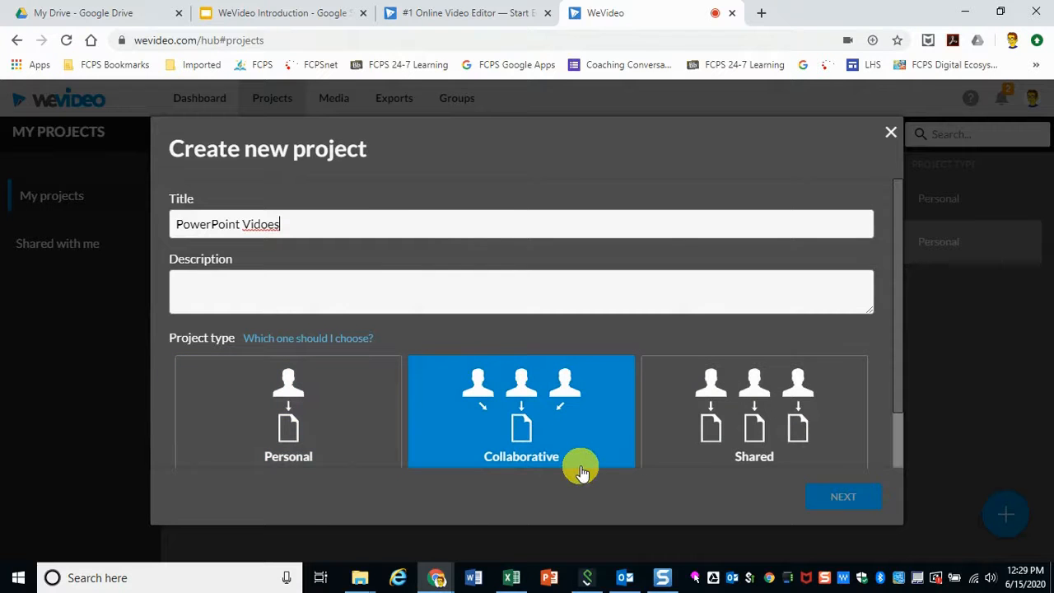
pyautogui.click(713, 376)
pyautogui.scroll(-1, 713, 379)
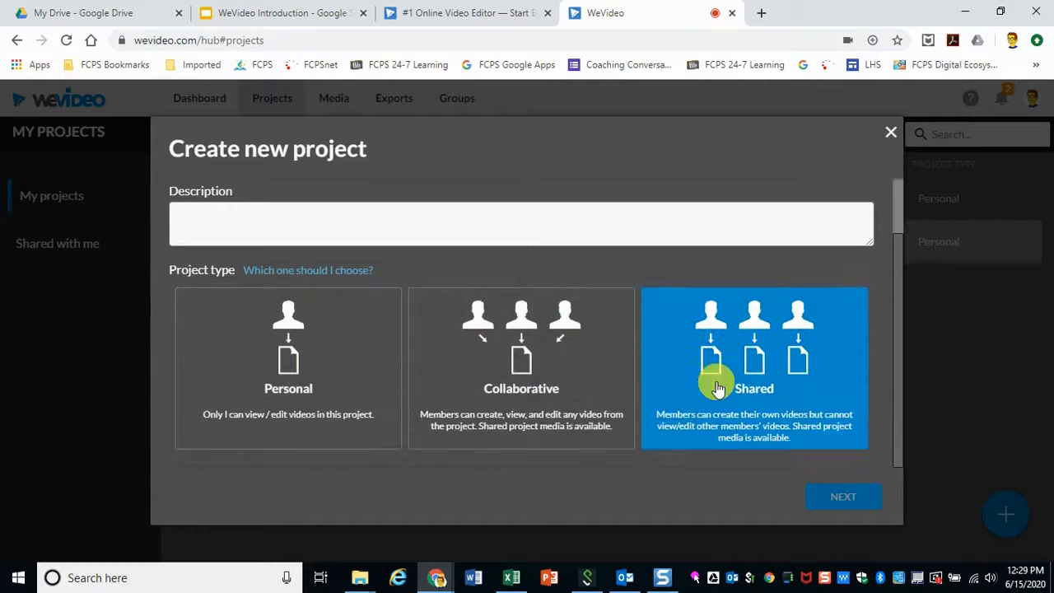
pyautogui.click(428, 423)
pyautogui.click(247, 418)
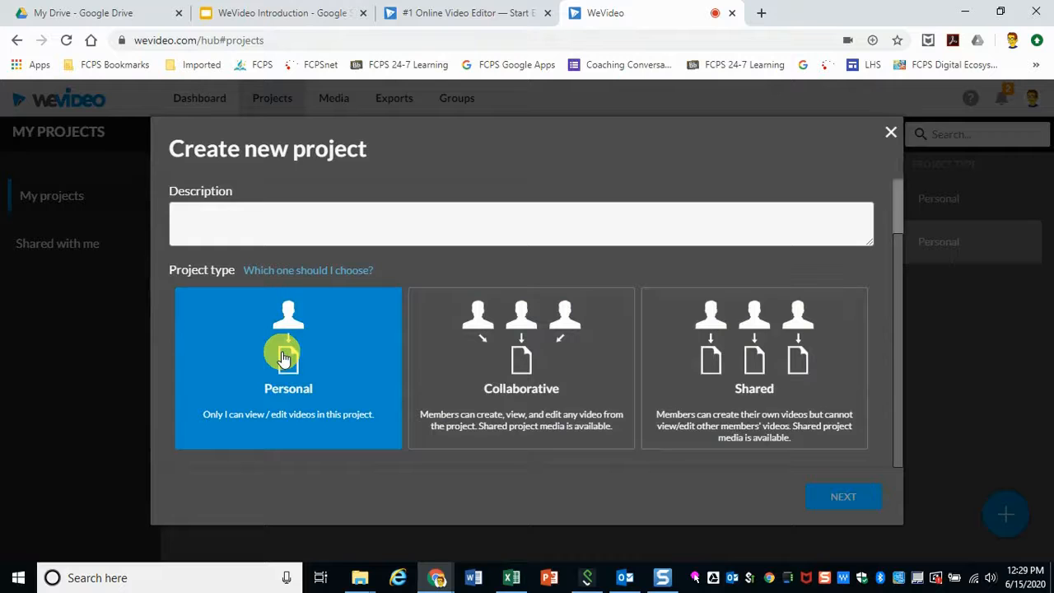
# Step: Continue past the media selection without adding clips and finish creating the project
pyautogui.click(841, 498)
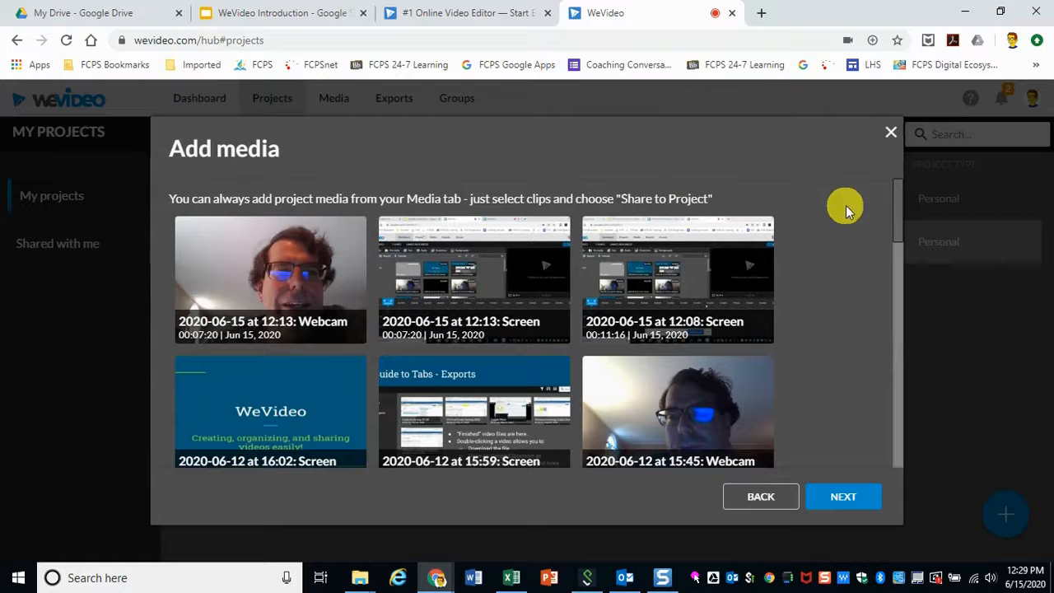
pyautogui.click(848, 497)
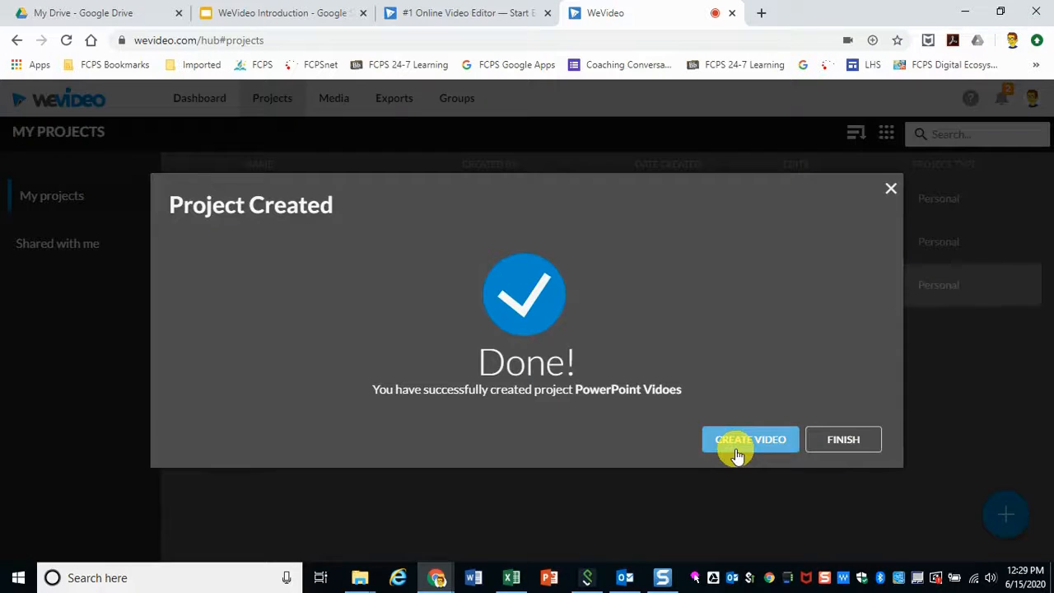
pyautogui.click(833, 440)
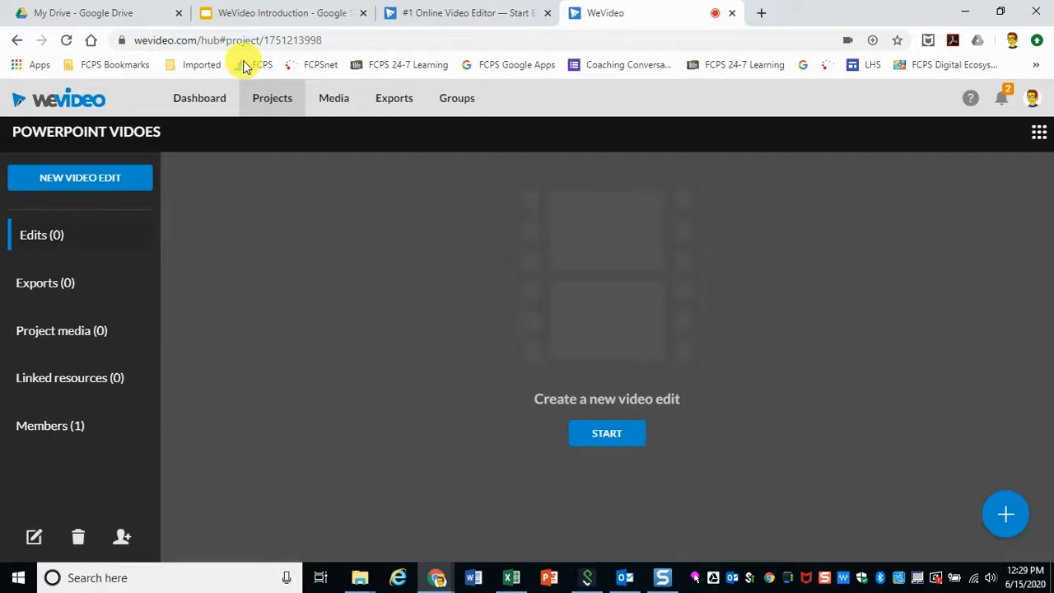
# Step: Browse the Projects, Media, Exports and Dashboard sections, inspecting a media clip's available options
pyautogui.click(272, 101)
pyautogui.click(328, 104)
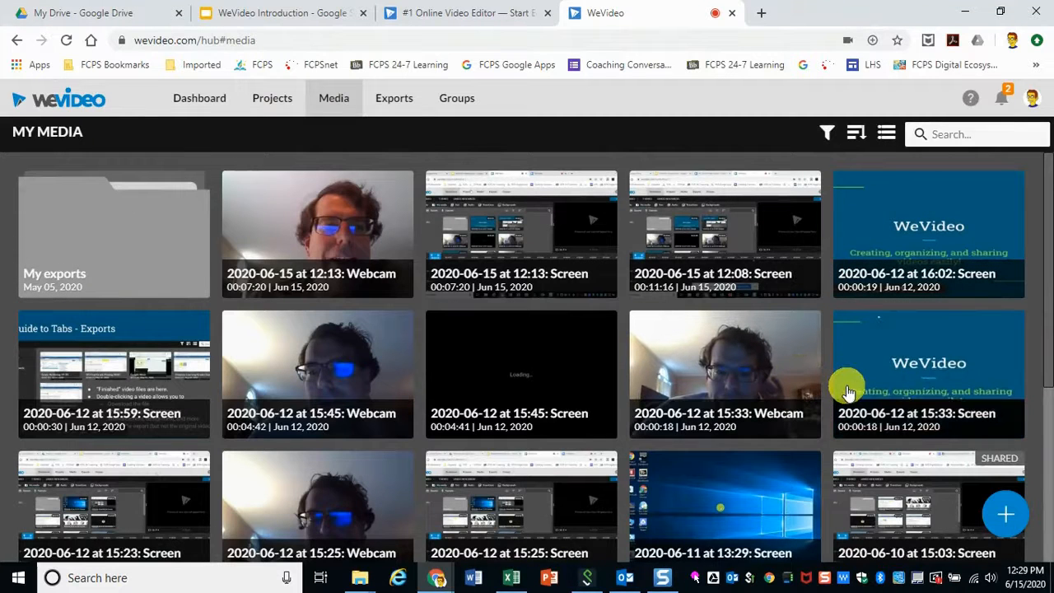
pyautogui.moveTo(1006, 514)
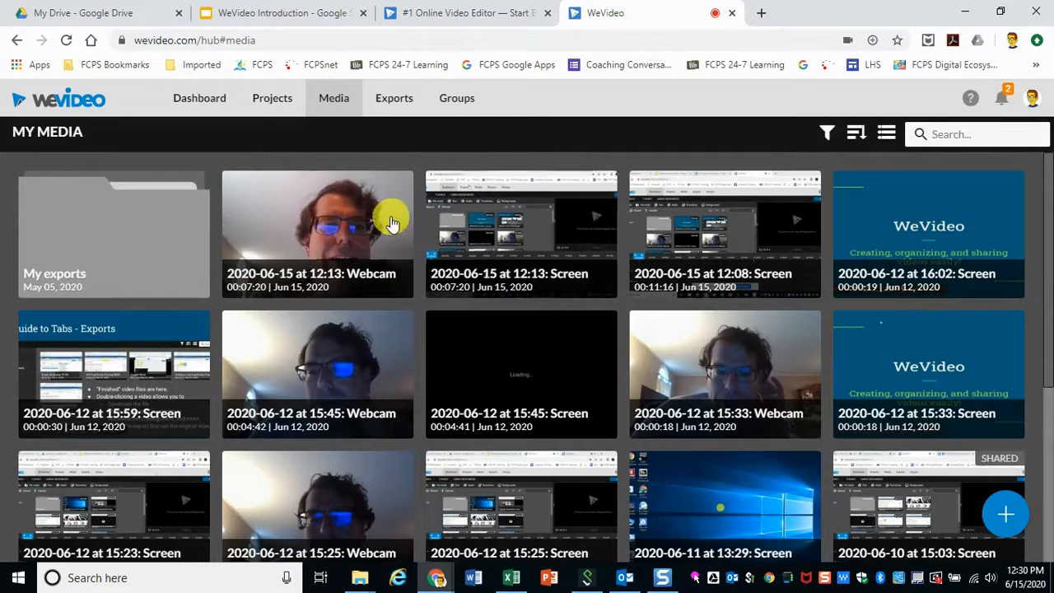
pyautogui.click(551, 196)
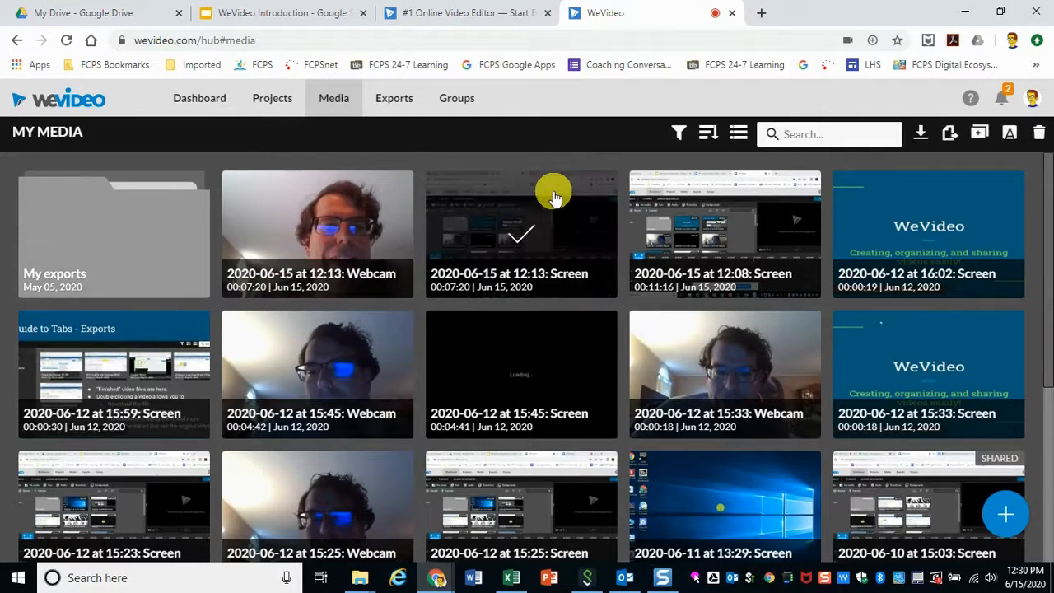
pyautogui.rightClick(529, 260)
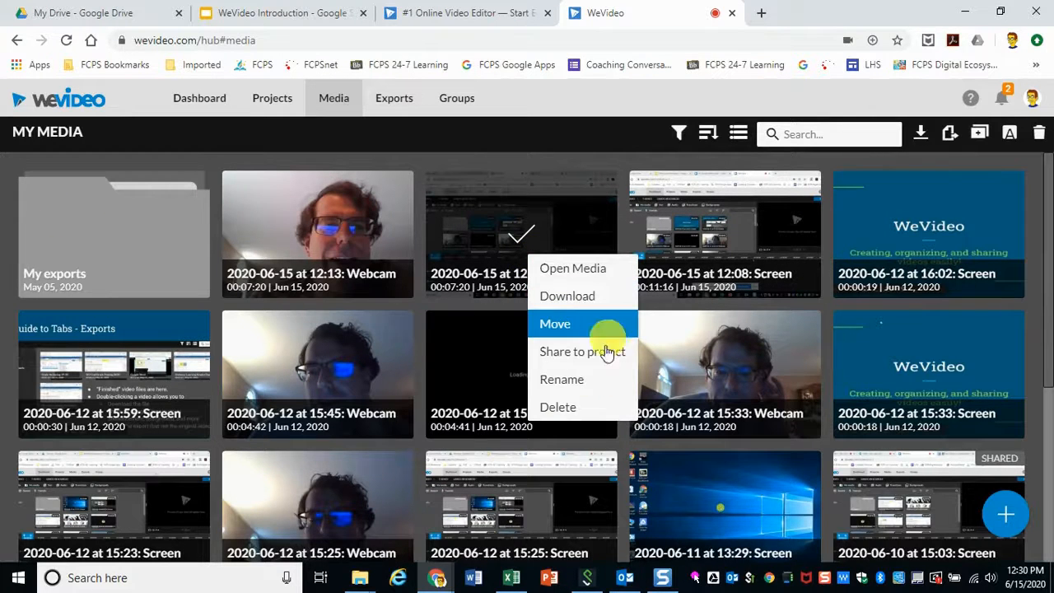
pyautogui.click(1034, 191)
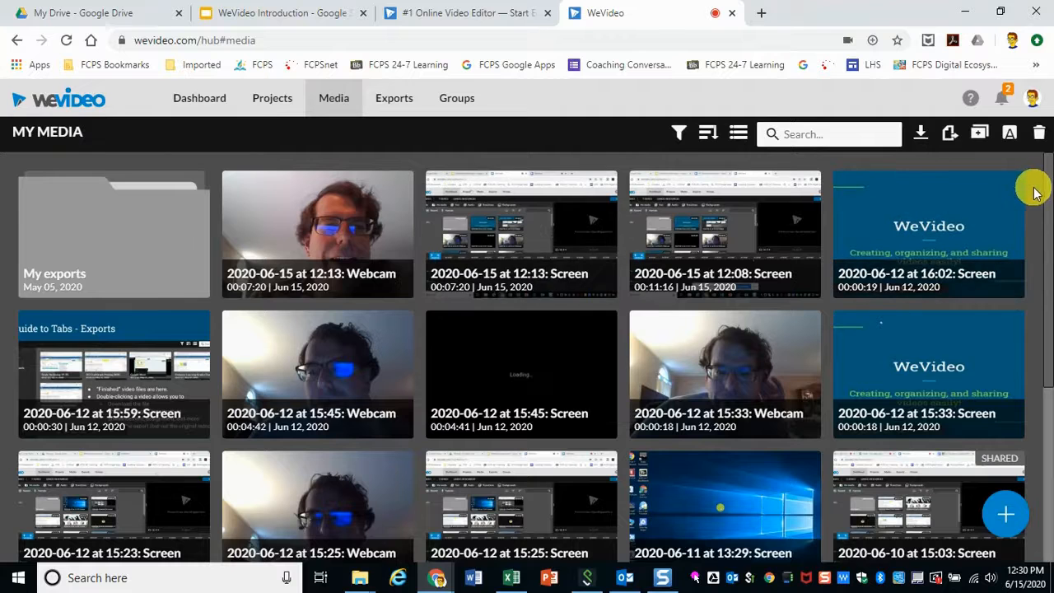
pyautogui.click(386, 103)
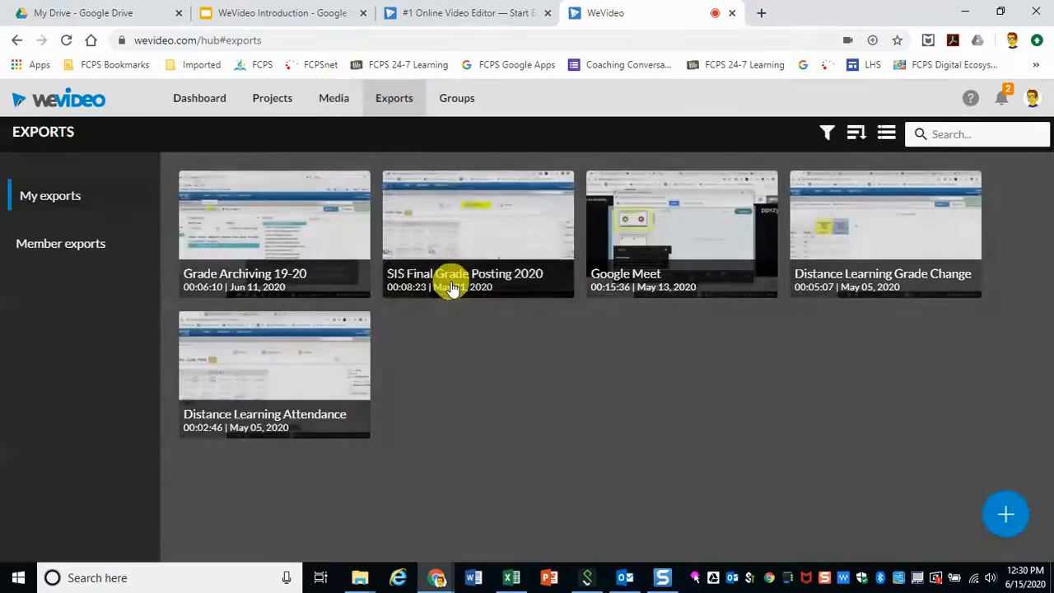
pyautogui.click(199, 98)
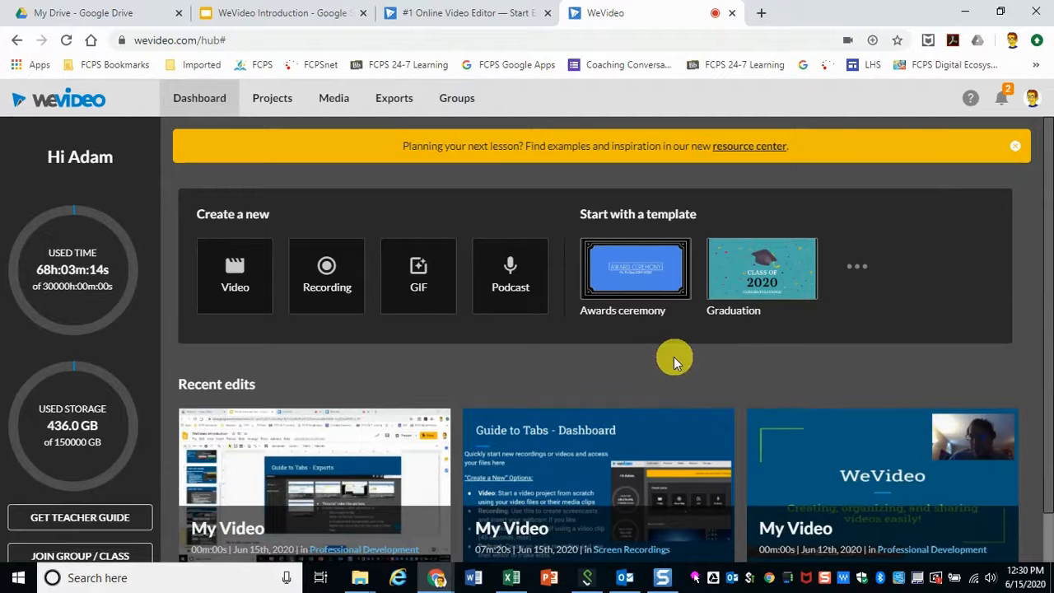
# Step: Log in to WeVideo in the second browser tab and start a new recording
pyautogui.click(493, 21)
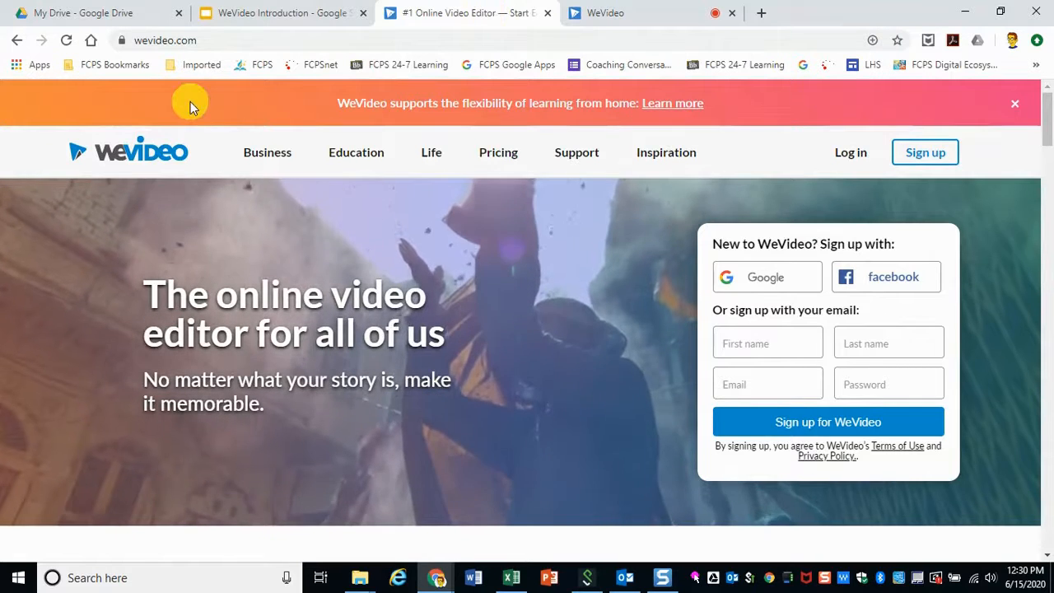
pyautogui.click(856, 158)
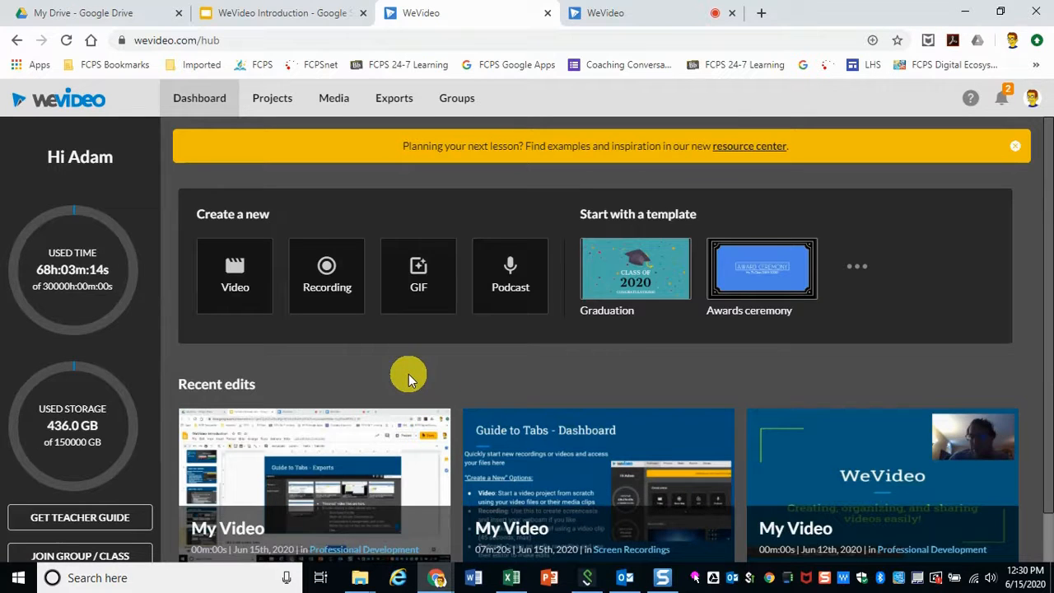
pyautogui.click(327, 280)
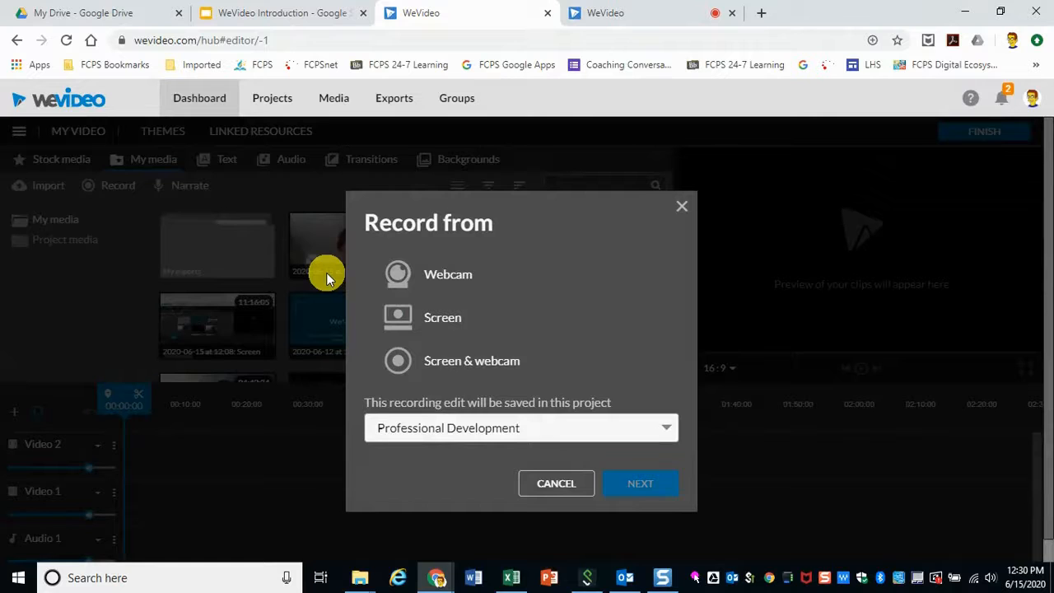
# Step: Choose Screen & webcam recording saved to the PowerPoint Vidoes project and continue
pyautogui.click(561, 367)
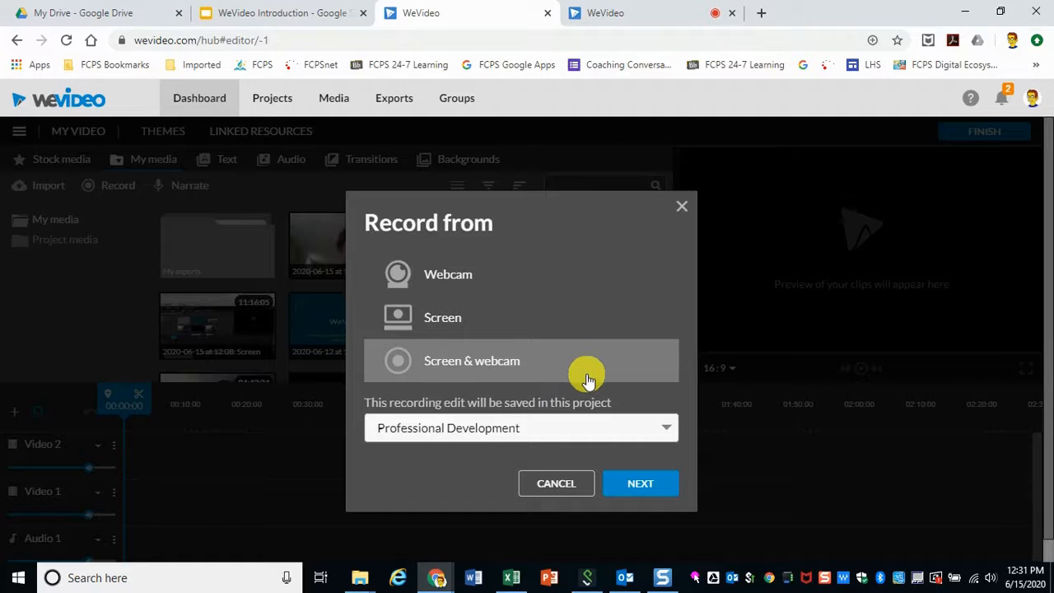
pyautogui.click(630, 432)
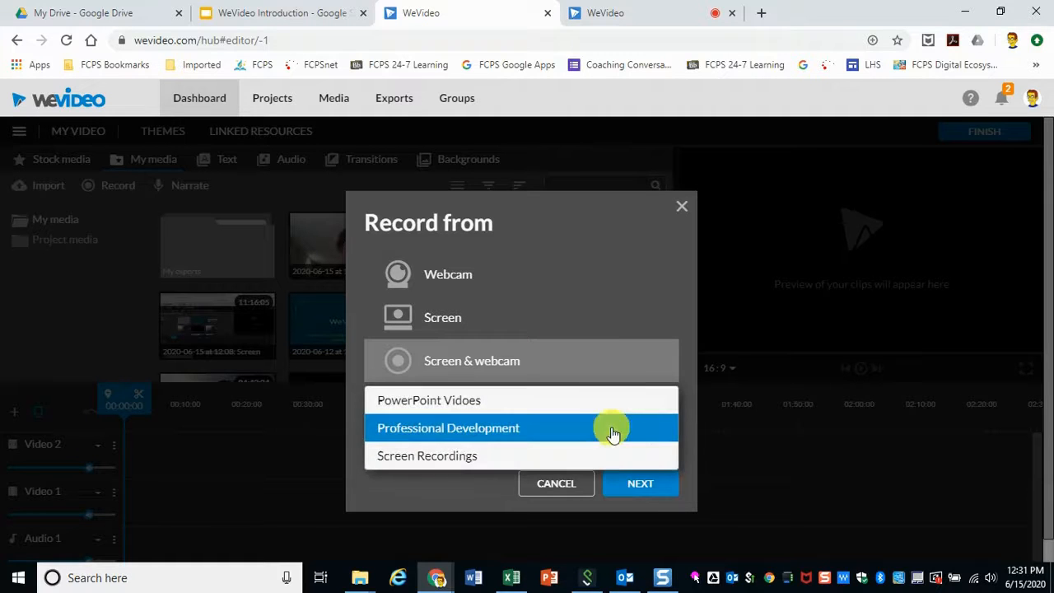
pyautogui.click(447, 399)
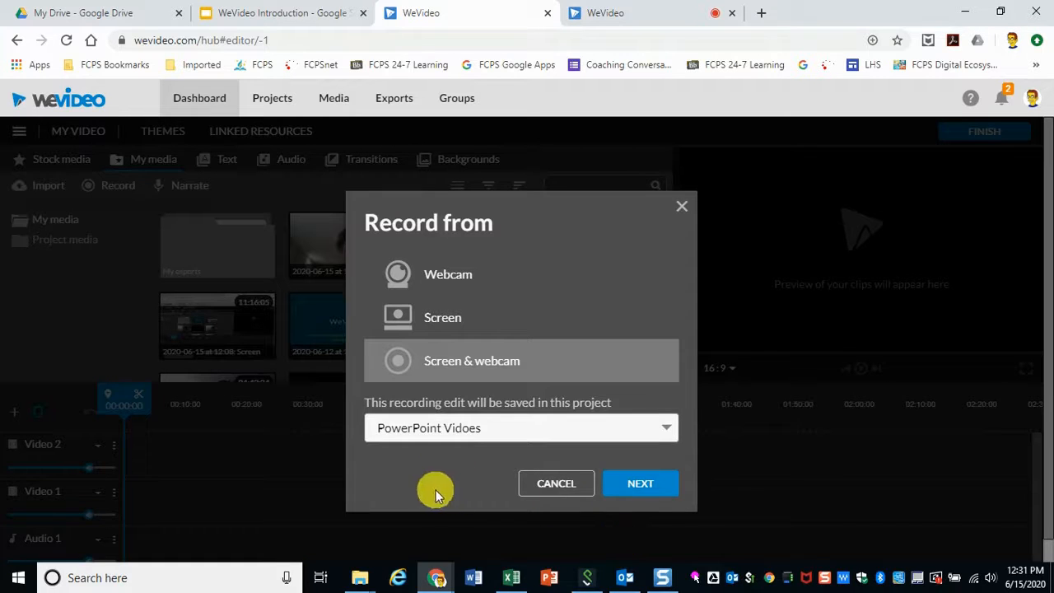
pyautogui.click(648, 489)
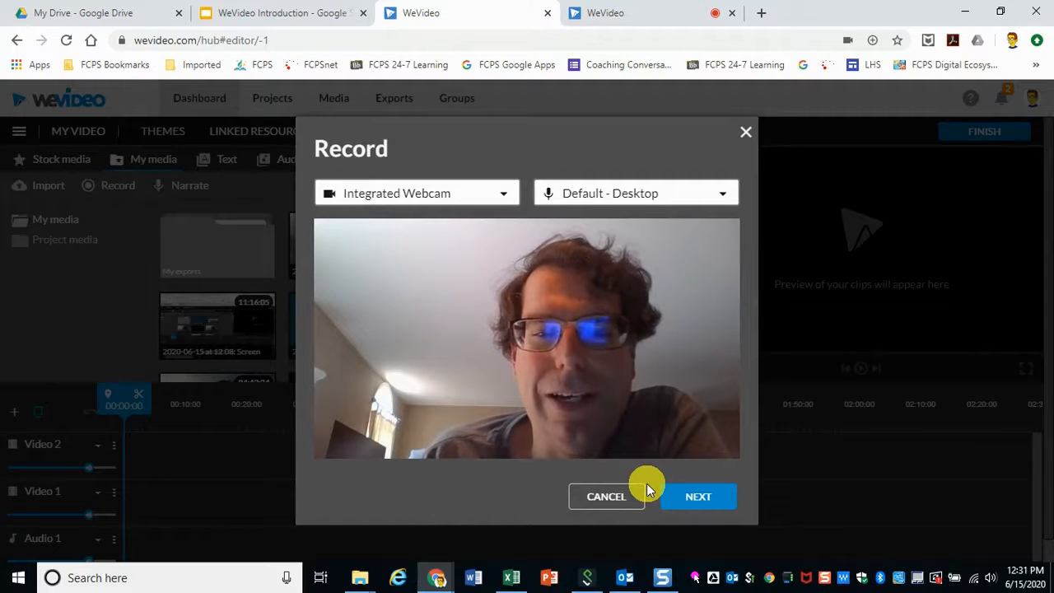
# Step: Set the microphone to Desktop Microphone (RØDE) and continue
pyautogui.click(675, 195)
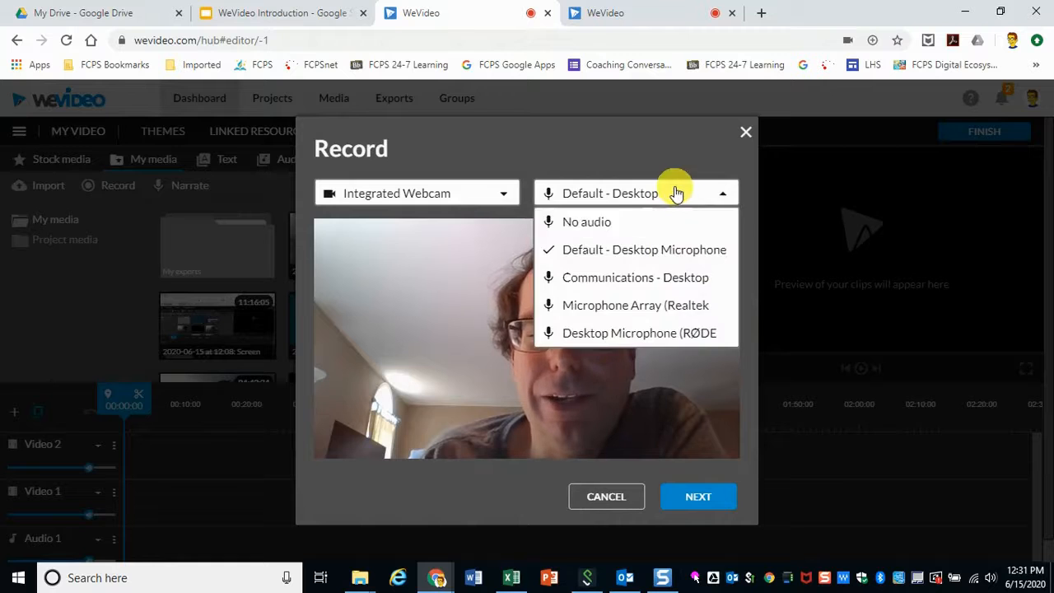
pyautogui.click(669, 334)
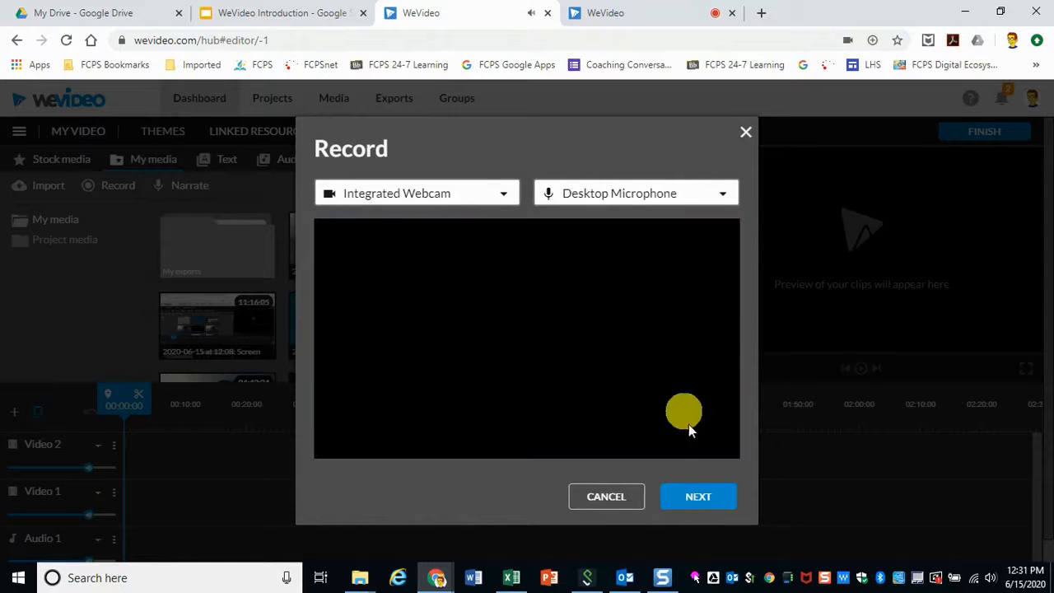
pyautogui.click(698, 496)
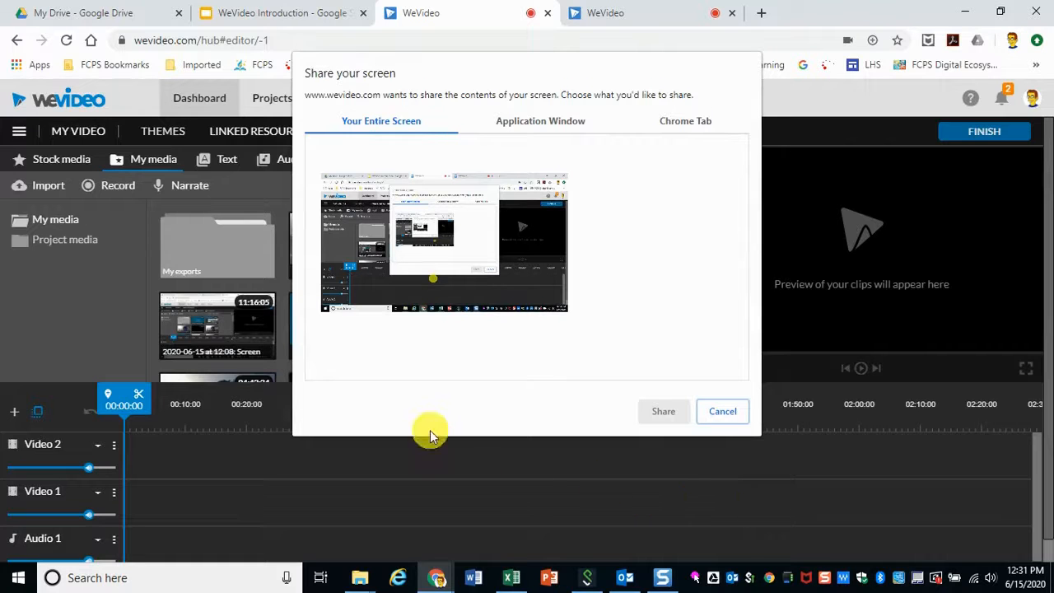
# Step: Share the entire screen to begin recording and hide the sharing notice
pyautogui.click(455, 279)
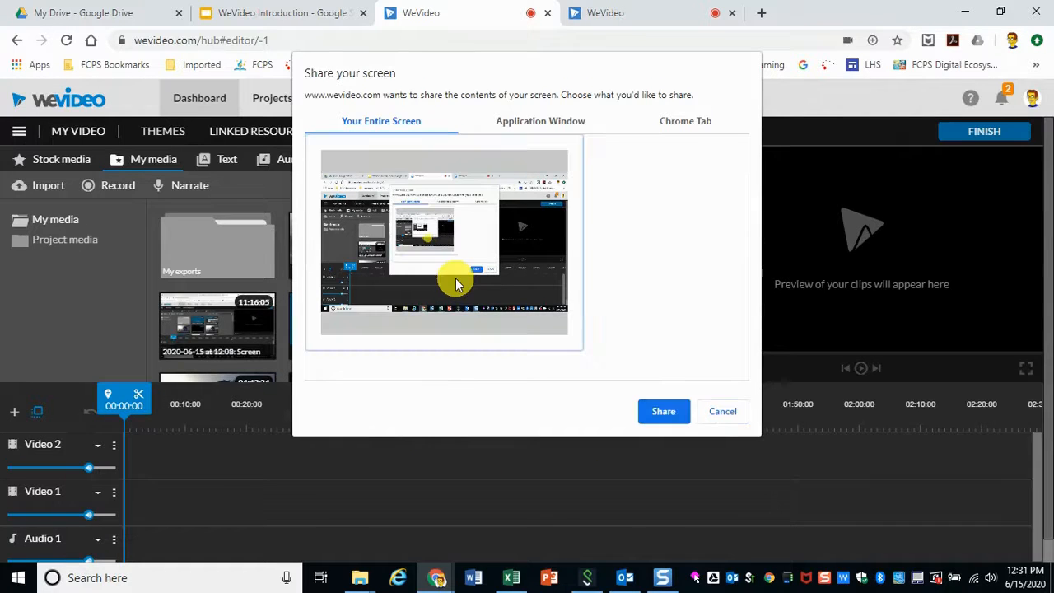
pyautogui.click(674, 409)
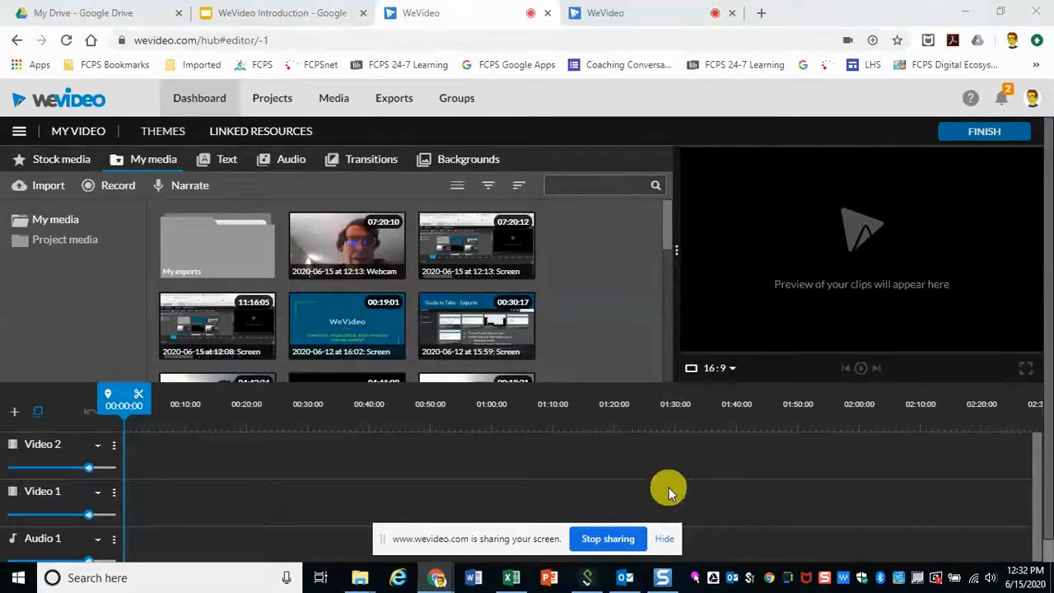
pyautogui.click(665, 545)
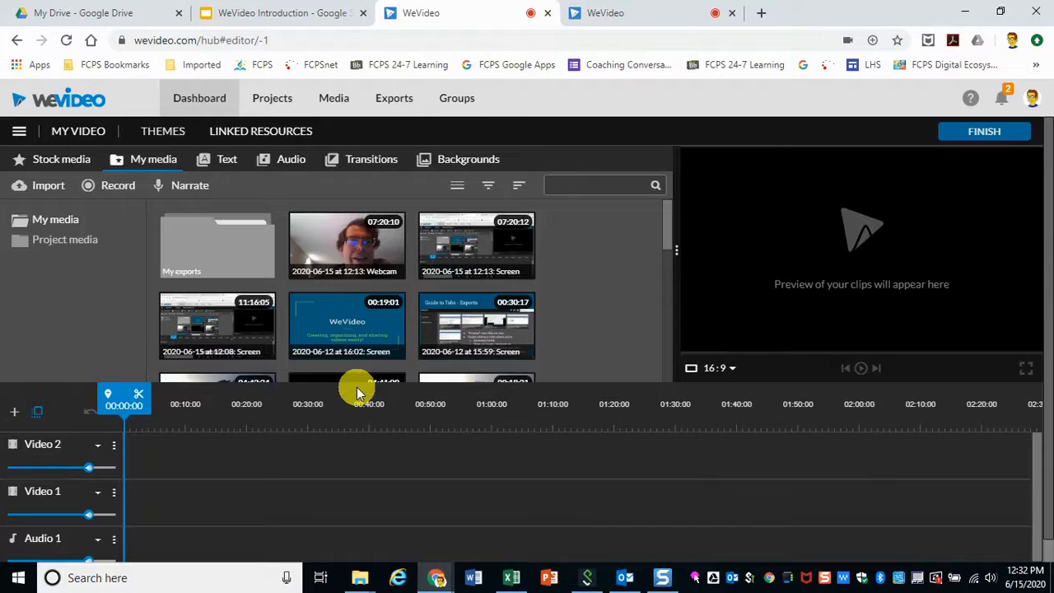
# Step: Switch to the WeVideo Introduction slides and present them from the first slide
pyautogui.click(272, 13)
pyautogui.scroll(5, 129, 192)
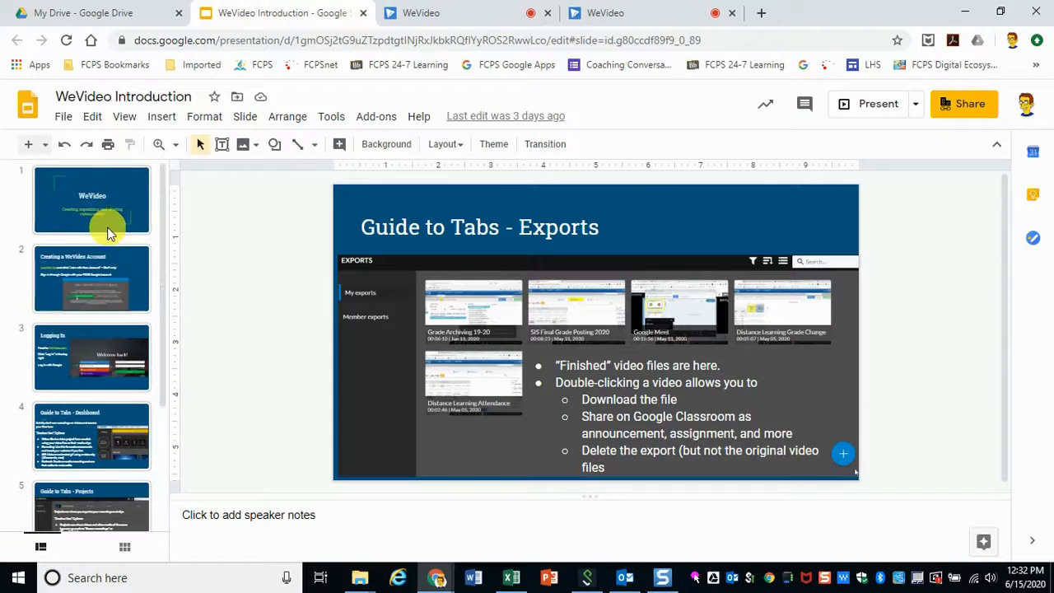
pyautogui.click(107, 230)
pyautogui.click(882, 103)
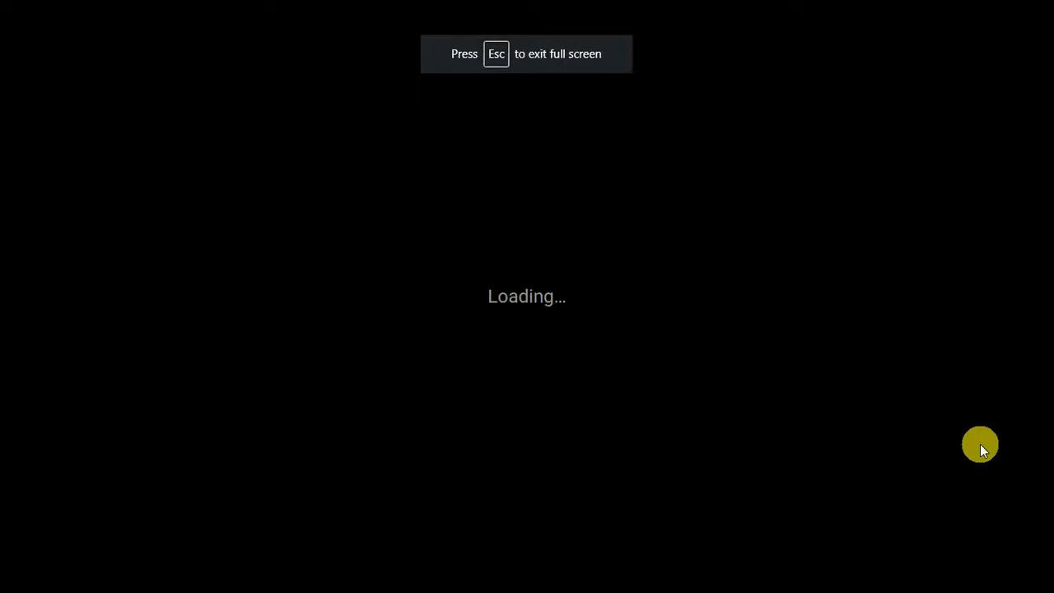
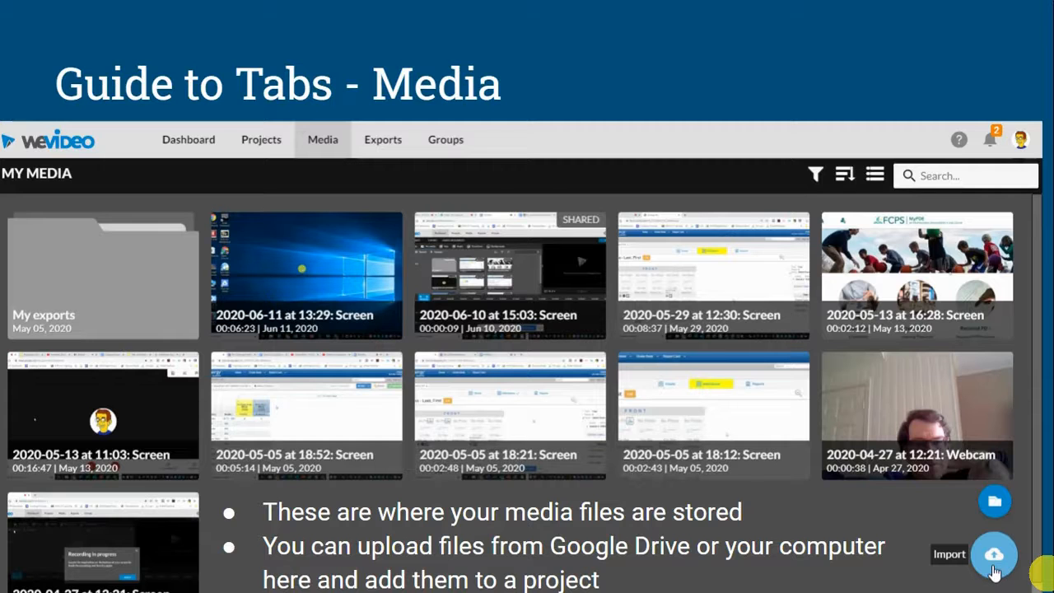
# Step: Advance to the Guide to Tabs - Exports slide and exit the slideshow
pyautogui.click(1046, 574)
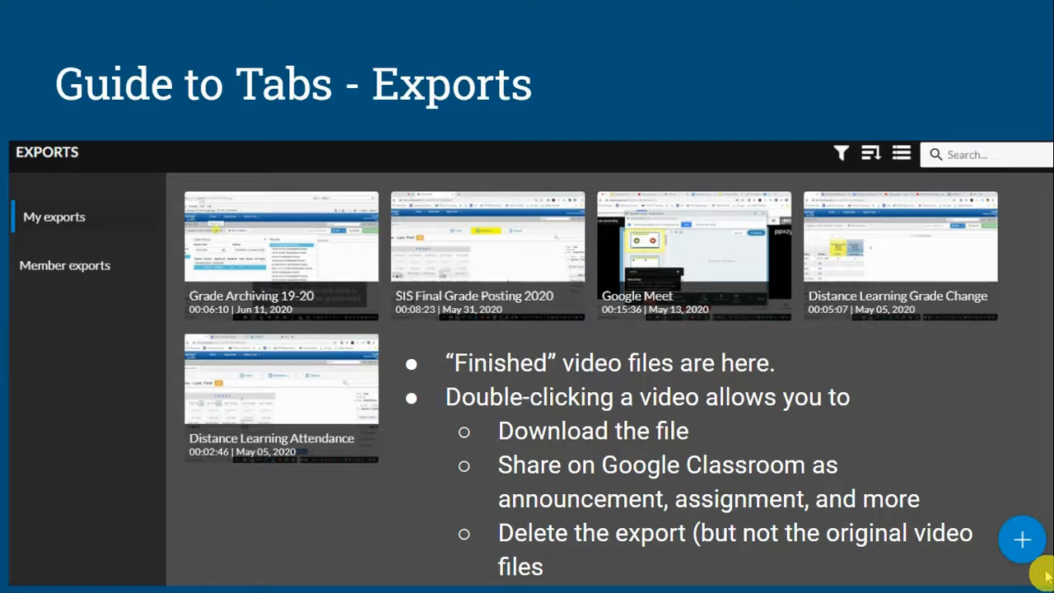
pyautogui.press('Escape')
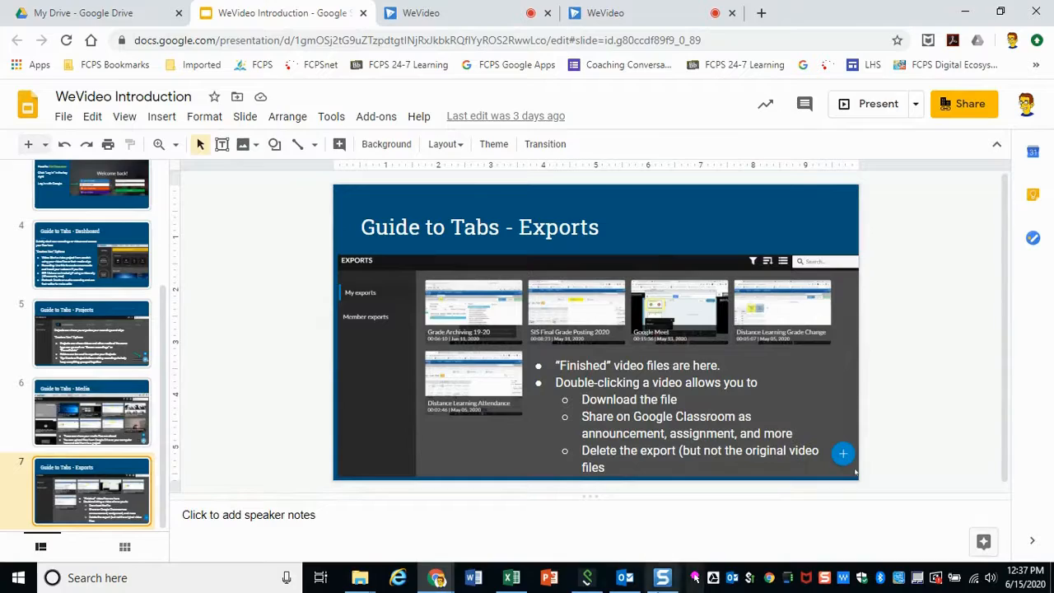
# Step: Bring up the screen-sharing notice and stop sharing to end the recording
pyautogui.click(321, 577)
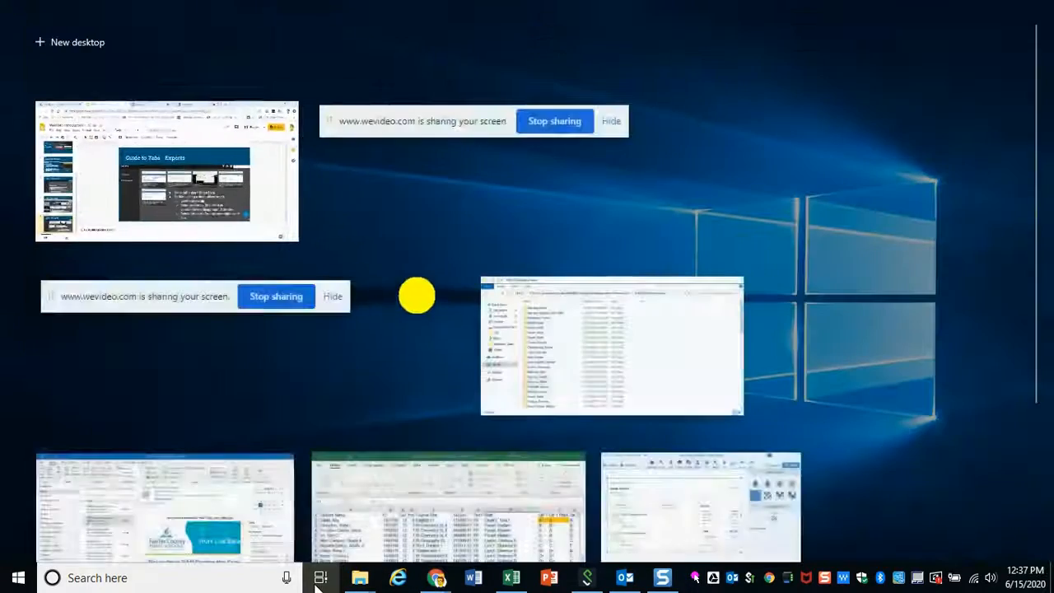
pyautogui.click(401, 146)
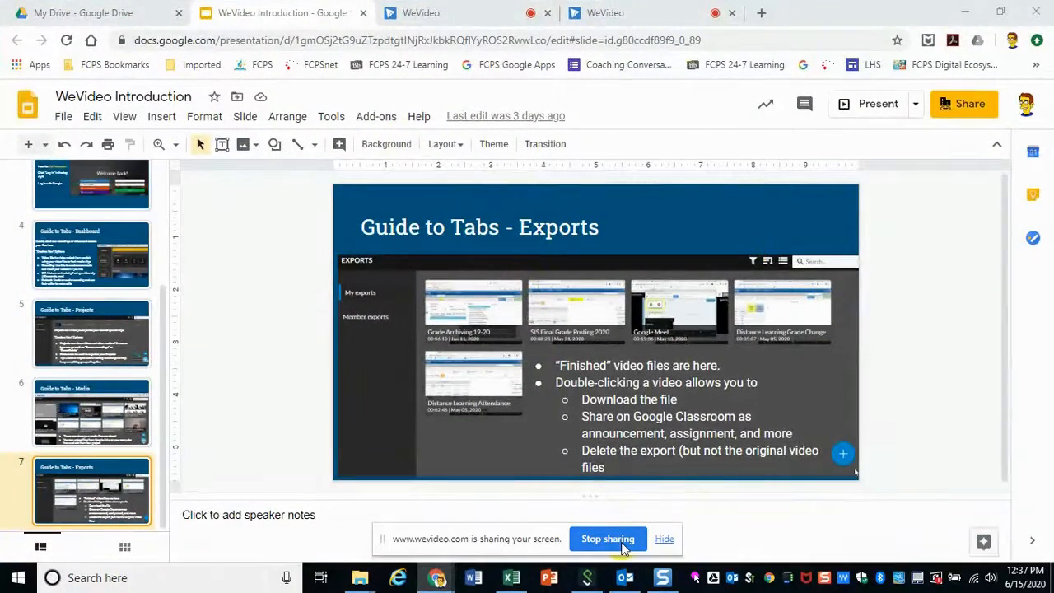
pyautogui.click(608, 538)
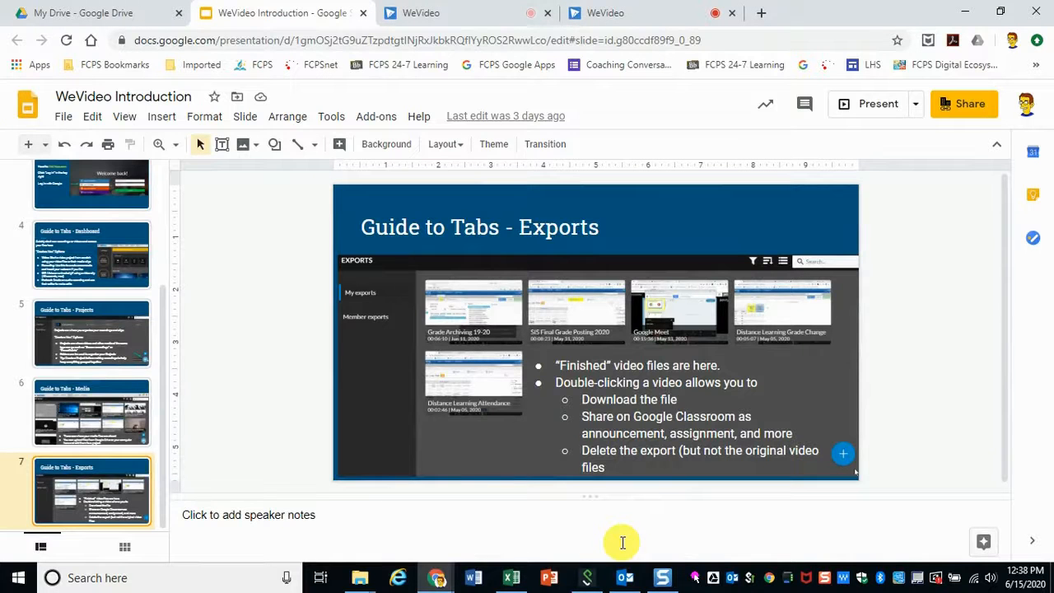
# Step: Return to the WeVideo editor, play the recording preview, and save it
pyautogui.click(451, 24)
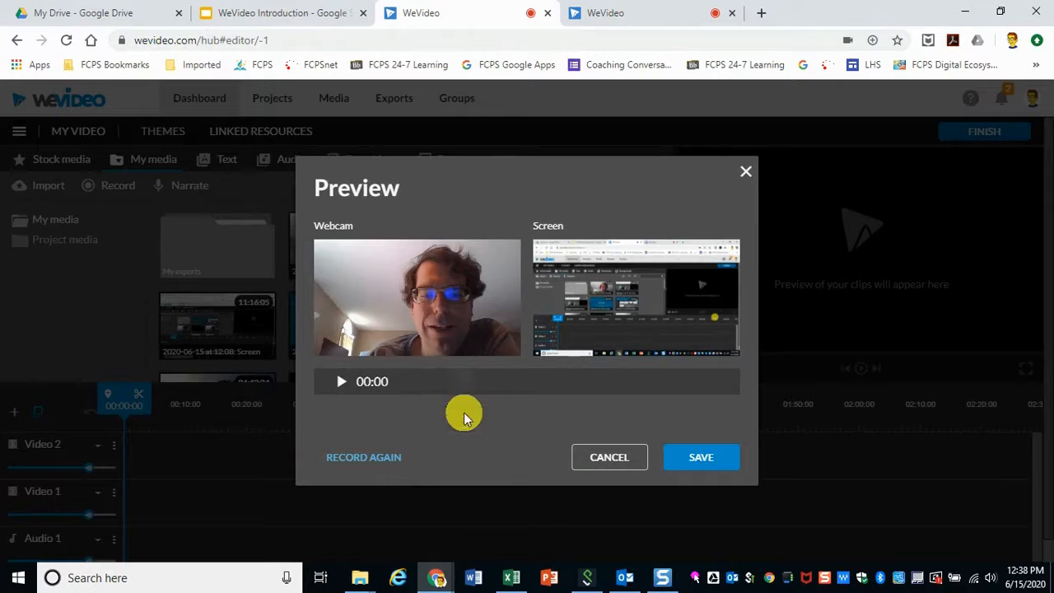
pyautogui.click(341, 384)
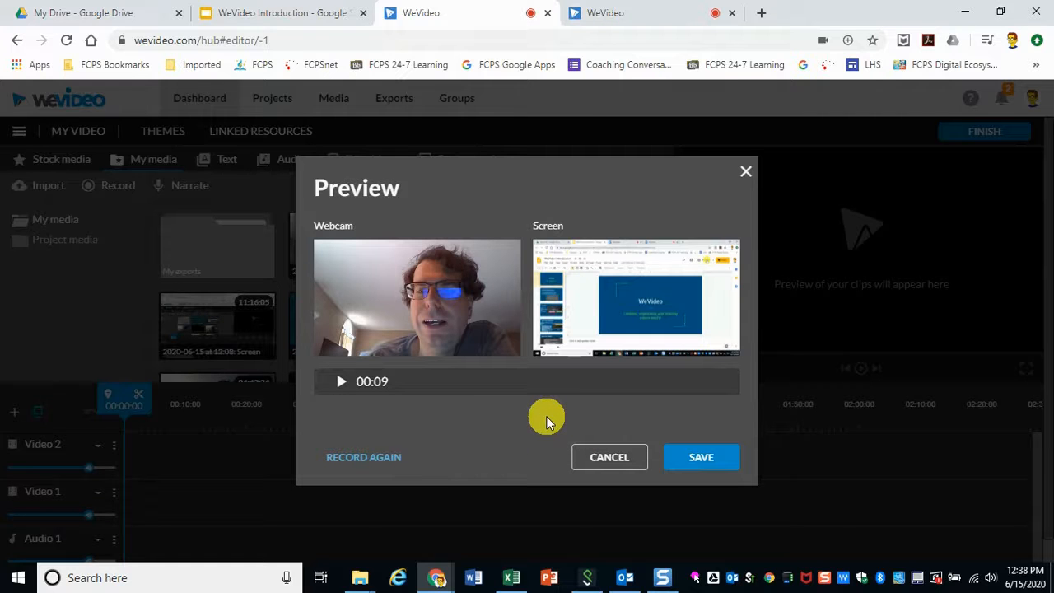
pyautogui.click(699, 457)
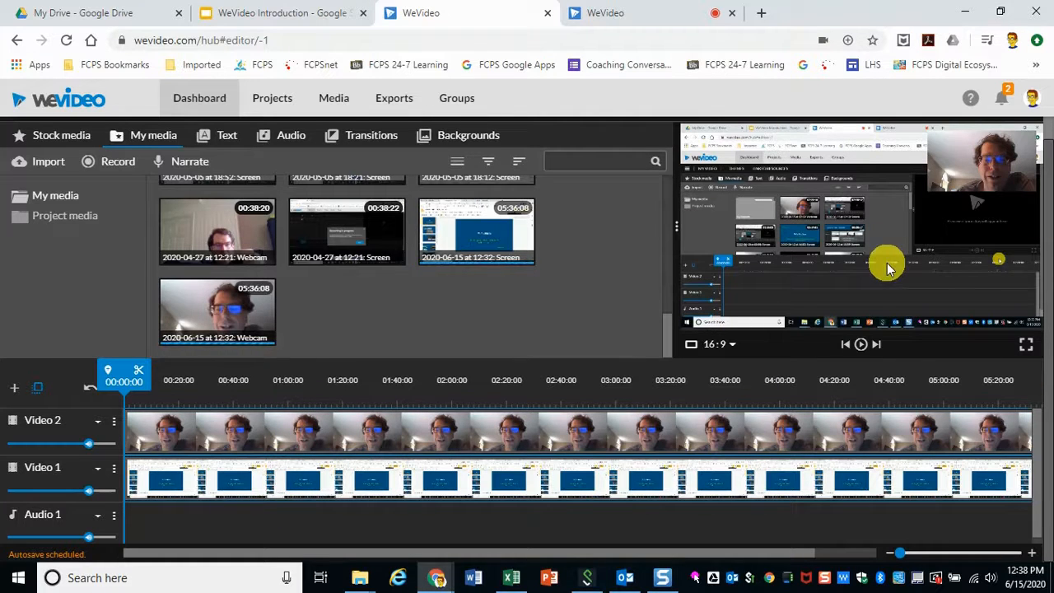
# Step: Play the project preview and jump back to the start
pyautogui.click(860, 344)
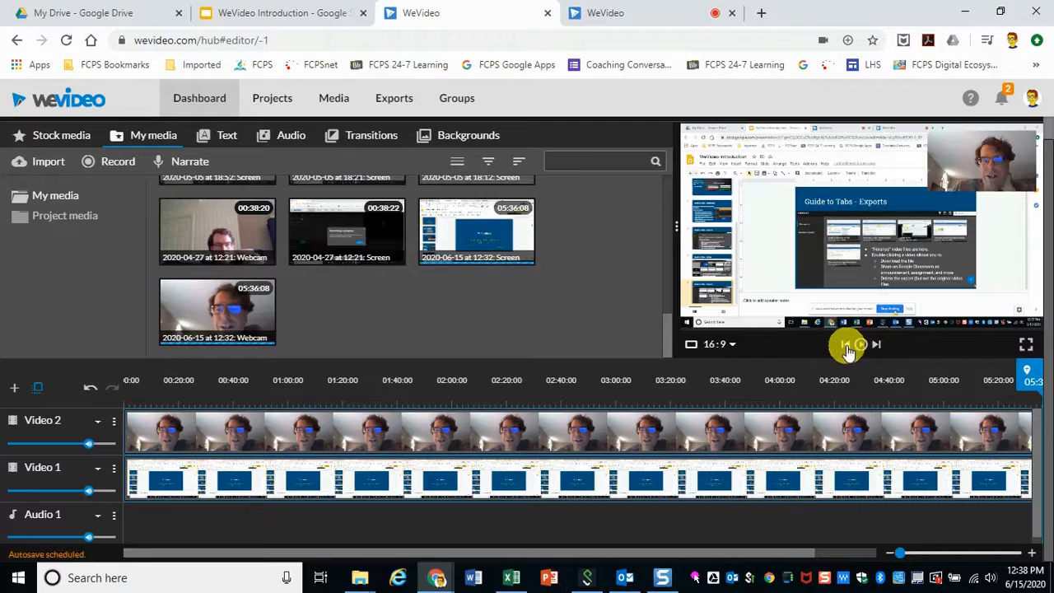
pyautogui.click(845, 345)
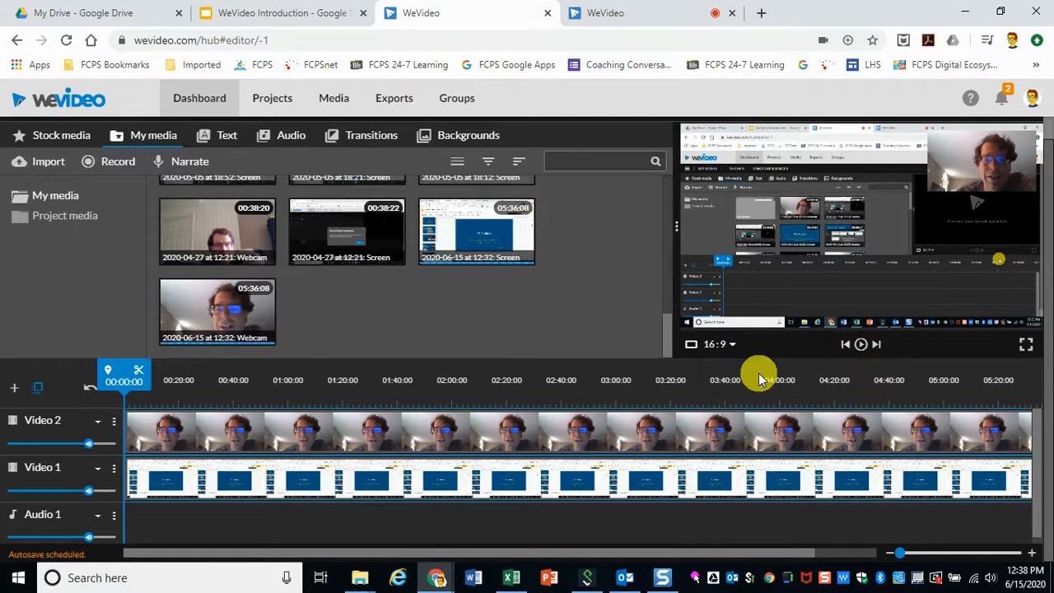
# Step: Switch the project aspect ratio to 9:16 and back to 16:9
pyautogui.click(712, 344)
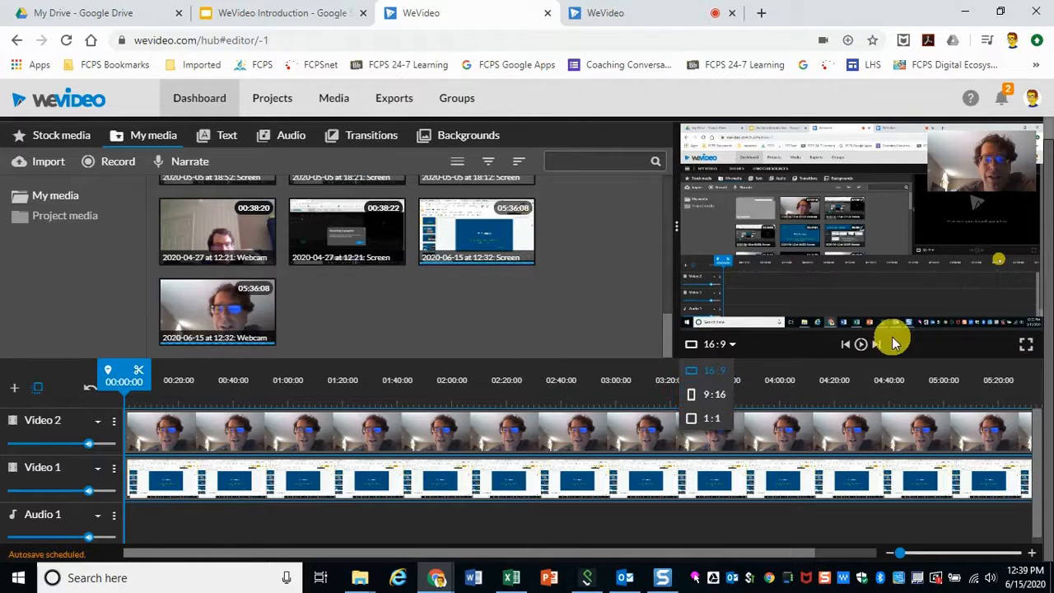
pyautogui.click(705, 397)
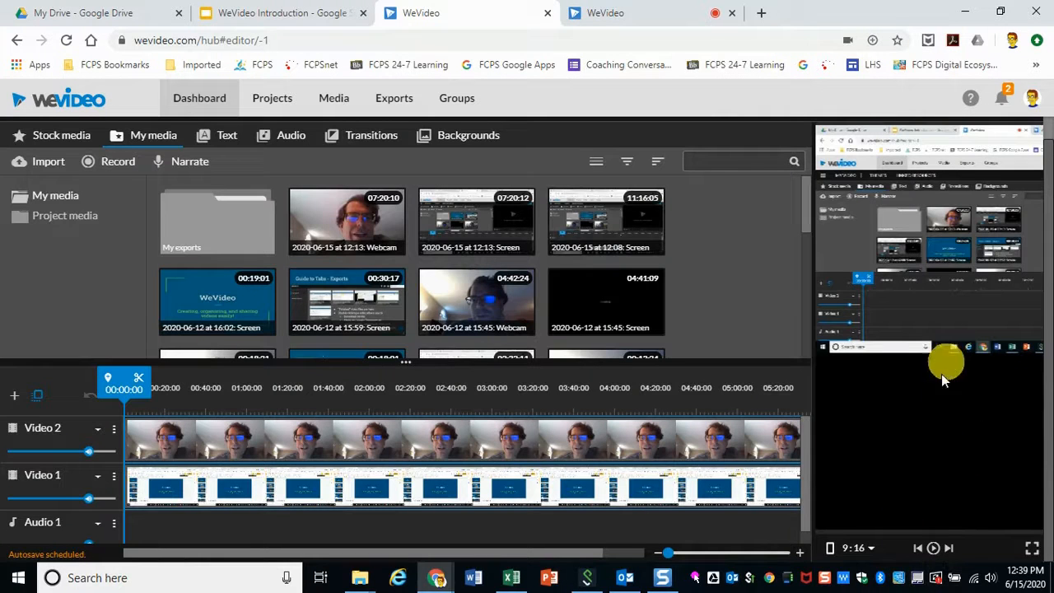
pyautogui.click(862, 548)
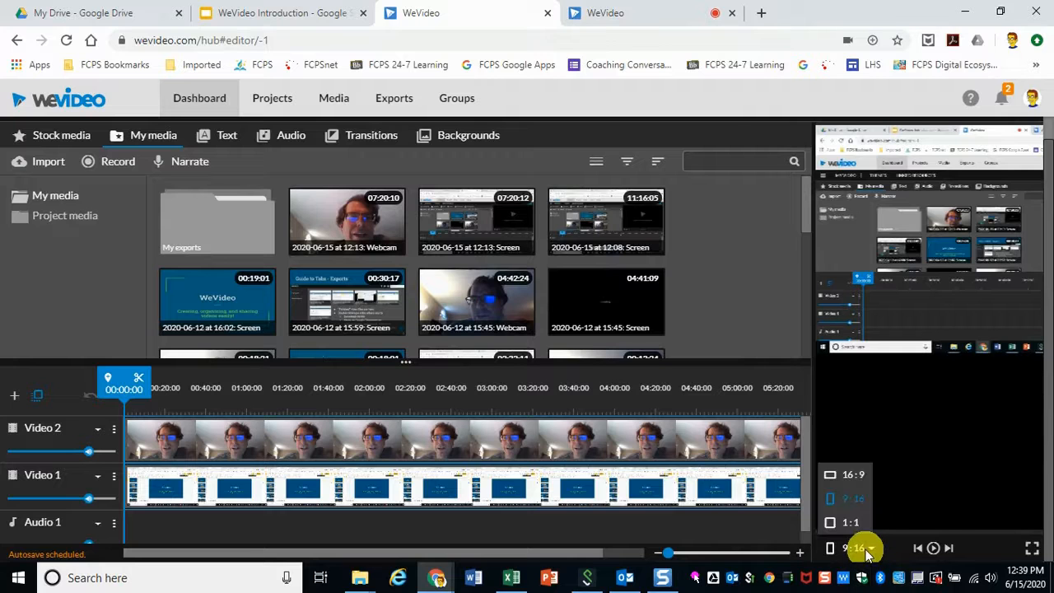
pyautogui.click(854, 476)
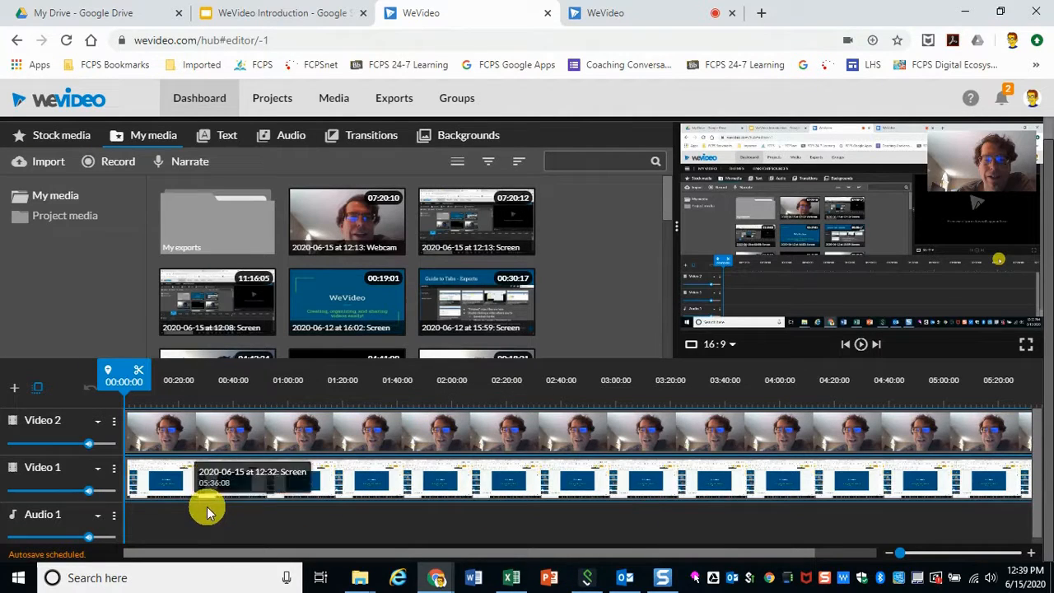
# Step: Select the webcam clip on Video 2 and inspect its volume settings
pyautogui.moveTo(89, 443)
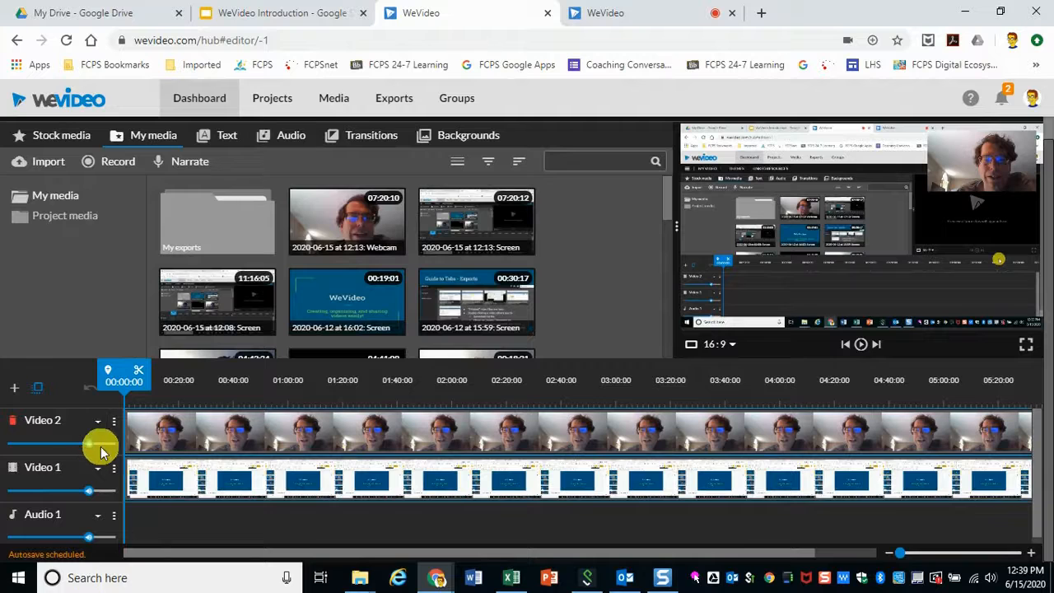
pyautogui.moveTo(90, 488)
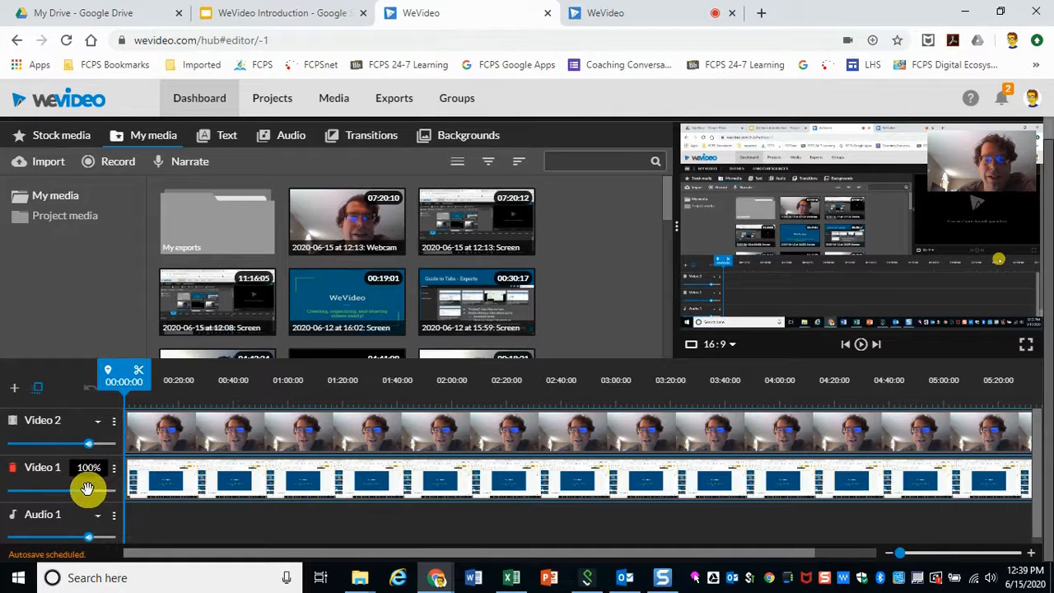
pyautogui.moveTo(89, 443)
pyautogui.mouseDown()
pyautogui.moveTo(53, 442)
pyautogui.moveTo(107, 445)
pyautogui.moveTo(86, 445)
pyautogui.mouseUp()
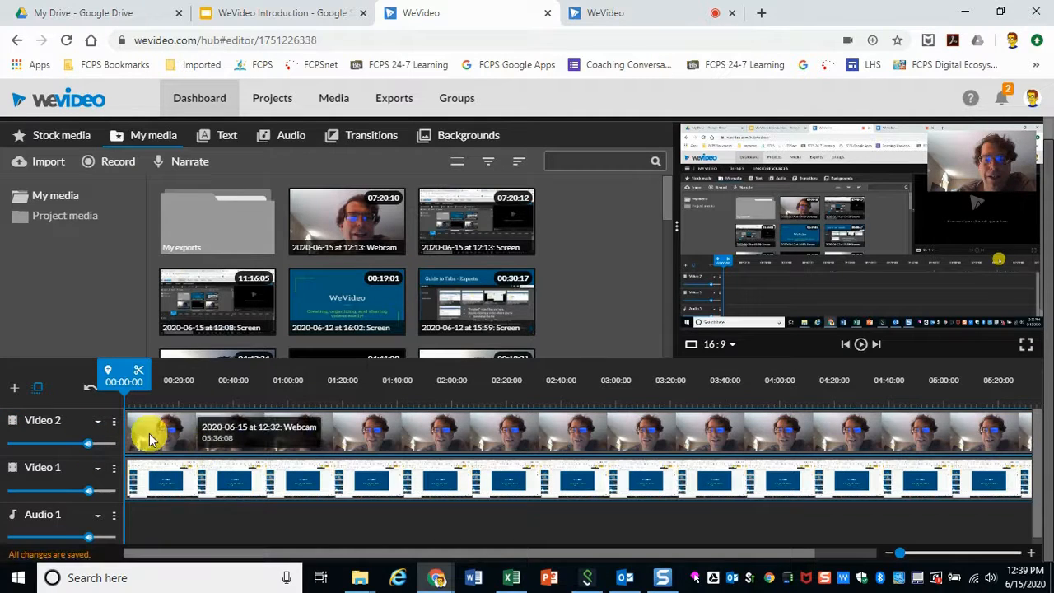
pyautogui.moveTo(89, 441); pyautogui.dragTo(89, 440)
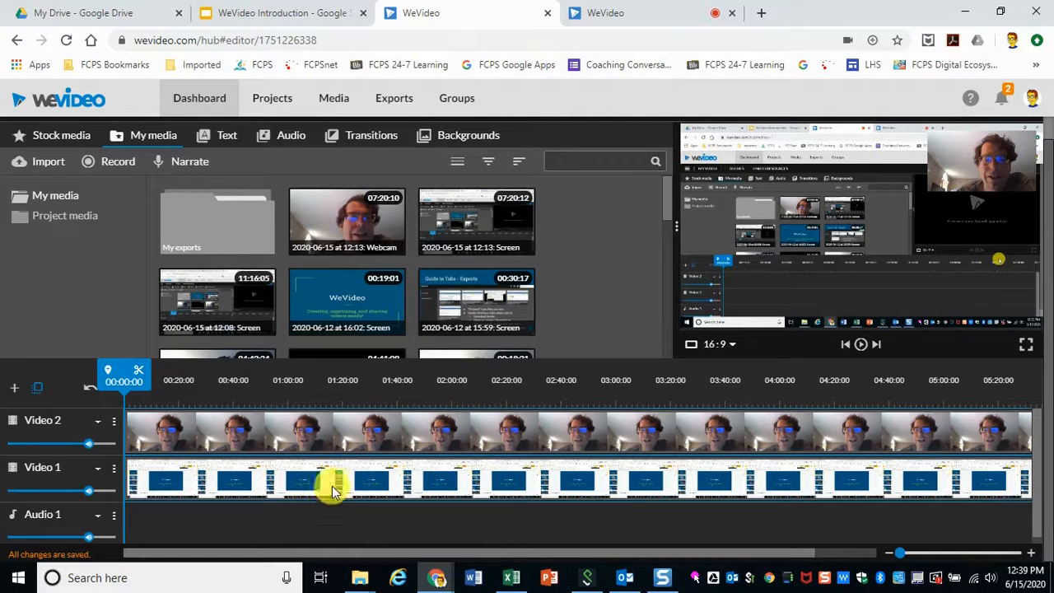
pyautogui.click(404, 438)
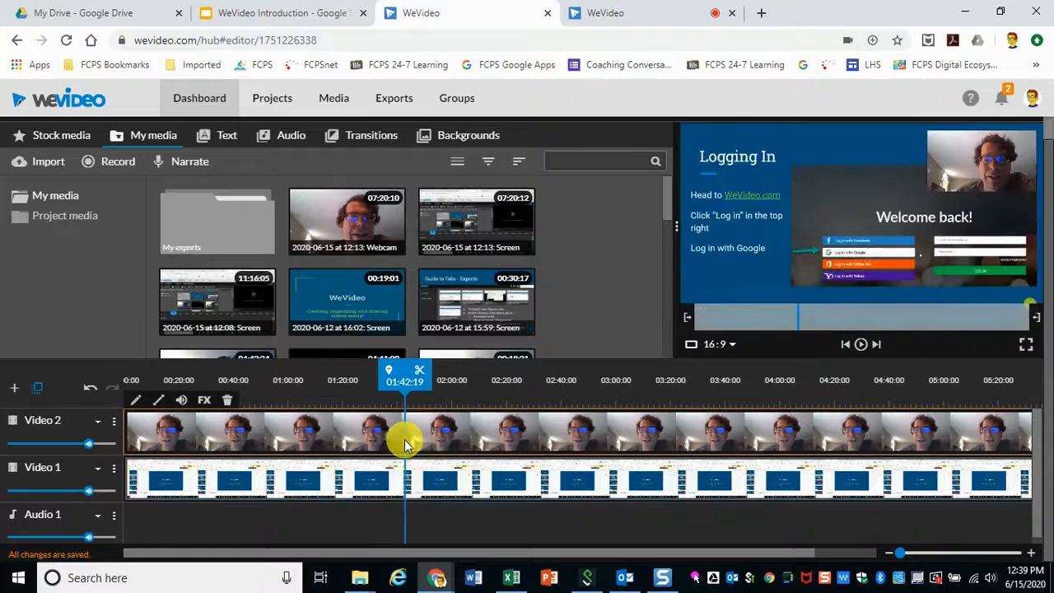
pyautogui.click(181, 401)
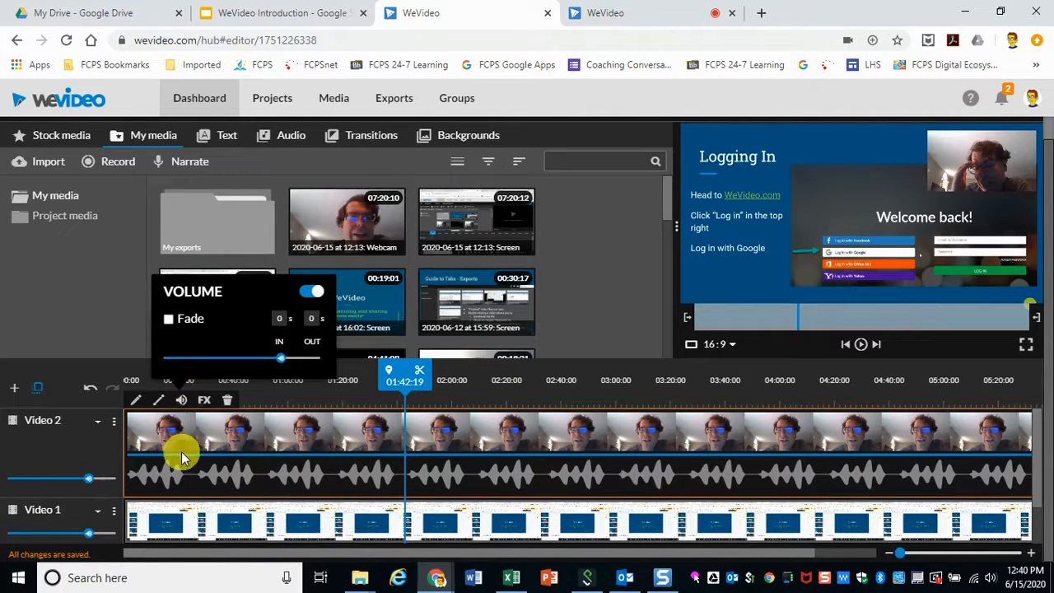
pyautogui.click(183, 403)
pyautogui.click(181, 402)
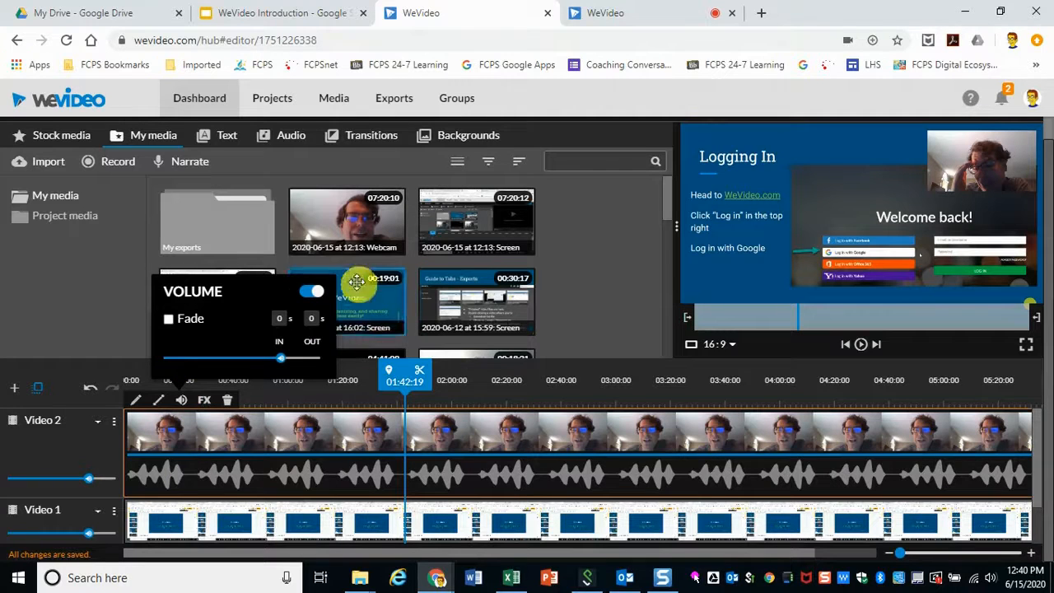
pyautogui.click(310, 291)
pyautogui.click(310, 292)
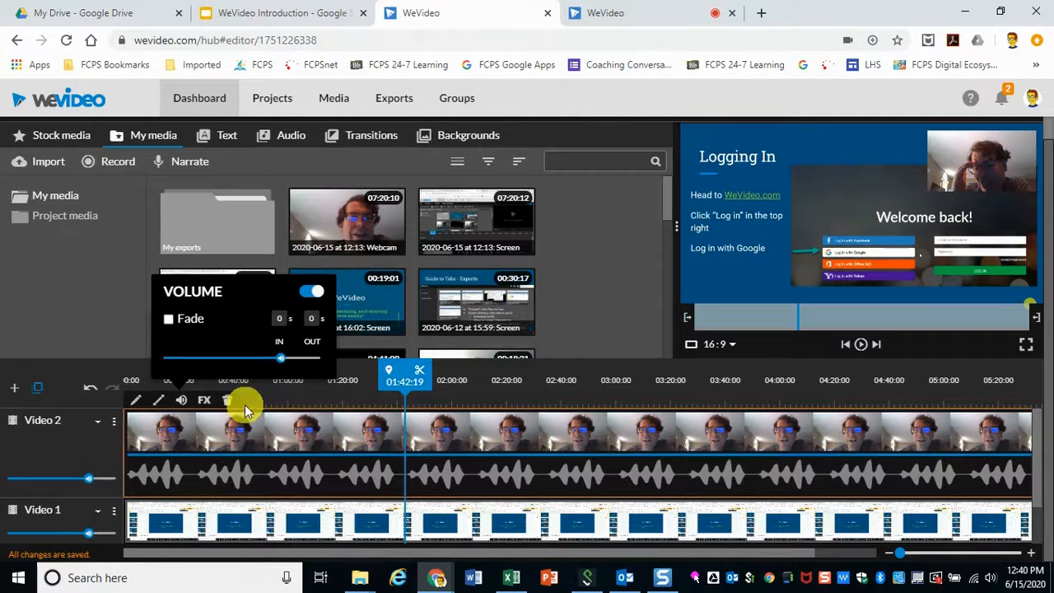
pyautogui.click(166, 482)
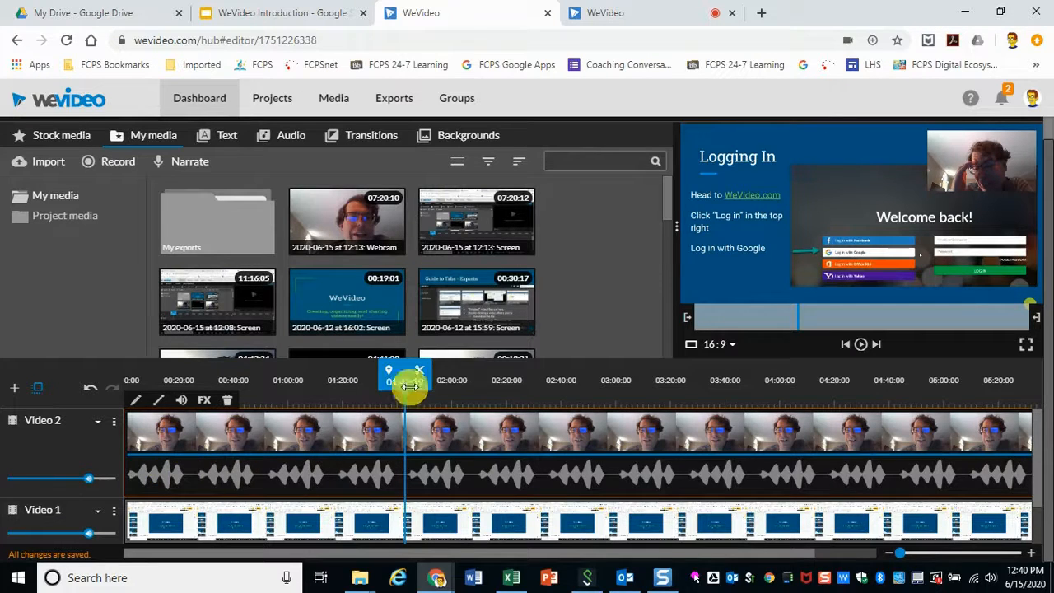
# Step: Scrub and play the timeline to find where the slide presentation begins
pyautogui.moveTo(406, 382); pyautogui.dragTo(325, 419)
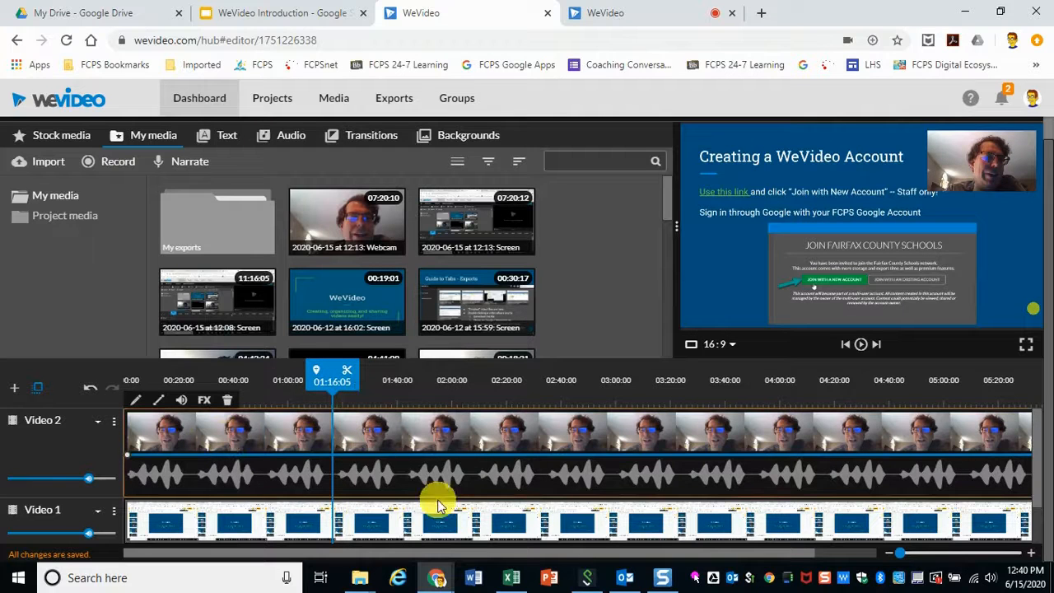
pyautogui.moveTo(344, 376); pyautogui.dragTo(192, 382)
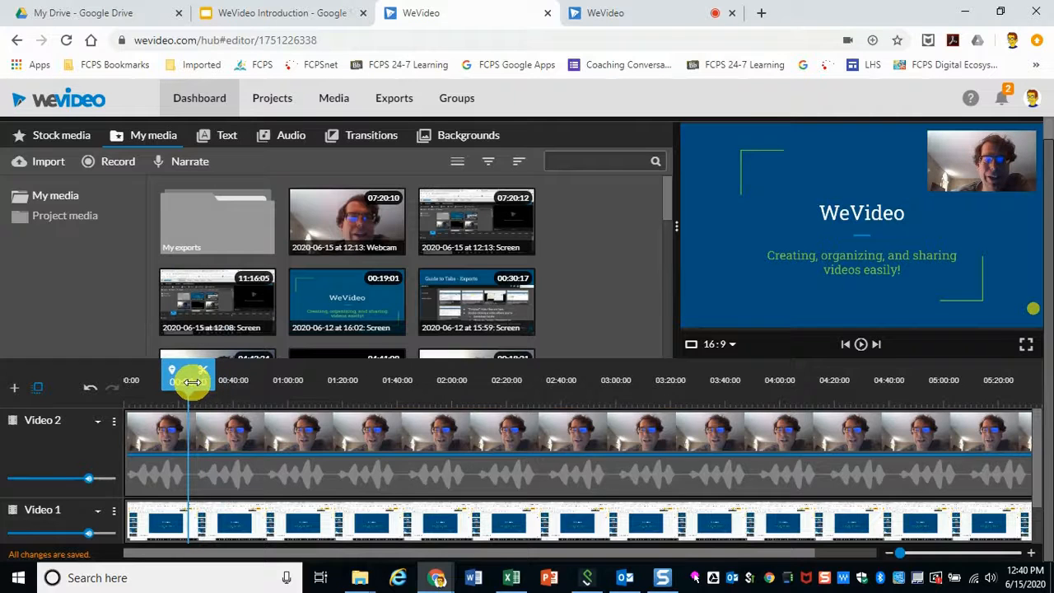
pyautogui.moveTo(201, 377); pyautogui.dragTo(187, 372)
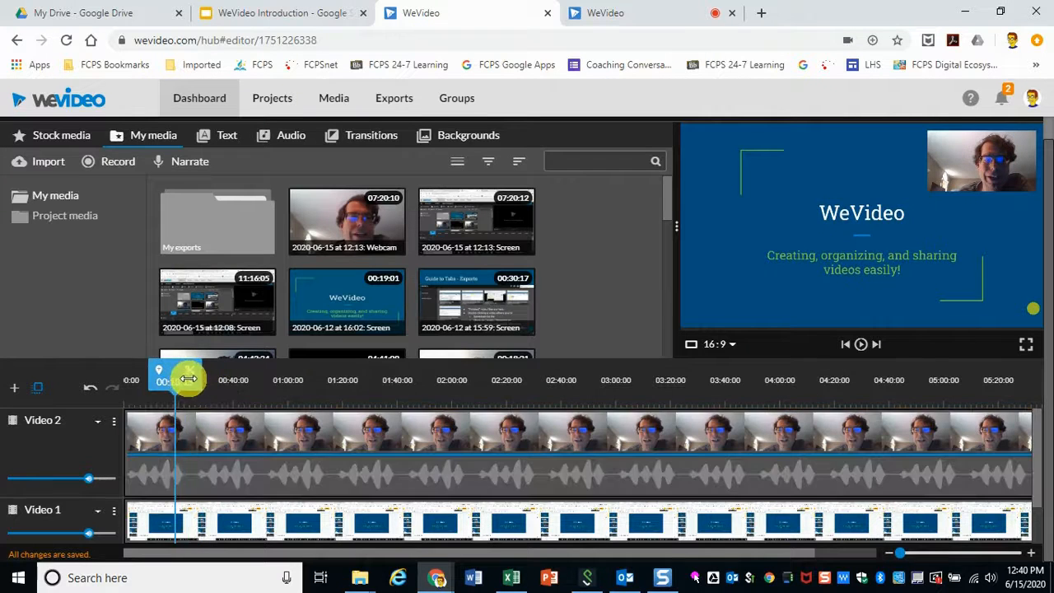
pyautogui.click(861, 348)
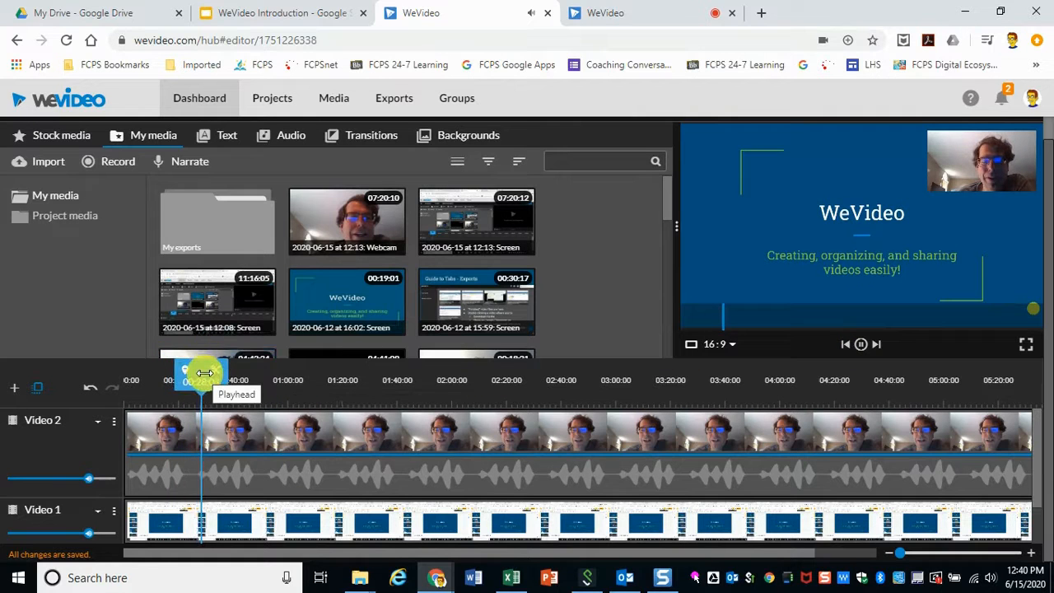
pyautogui.moveTo(205, 374); pyautogui.dragTo(165, 374)
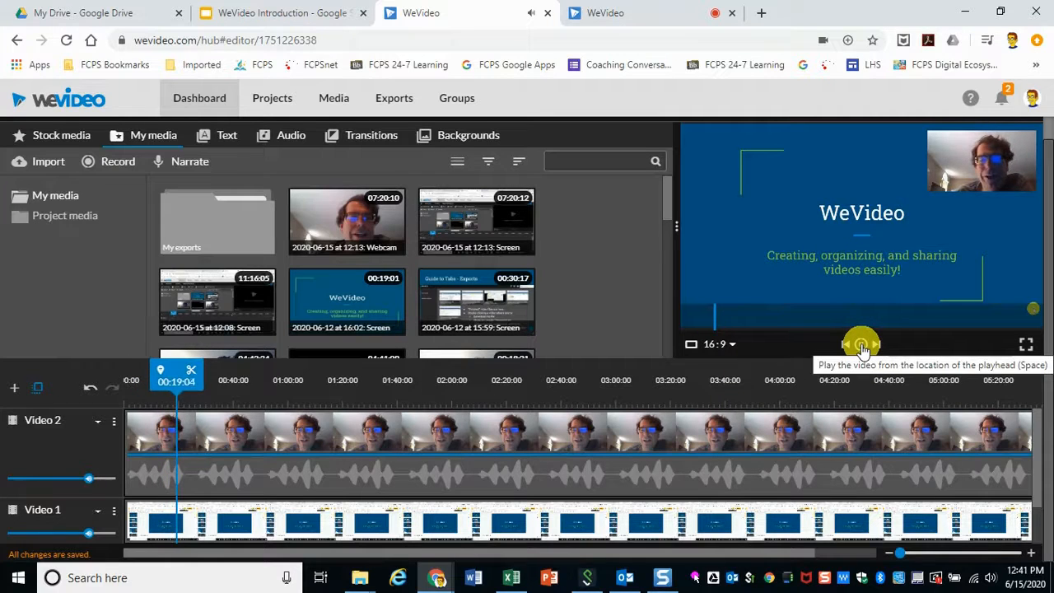
pyautogui.click(861, 346)
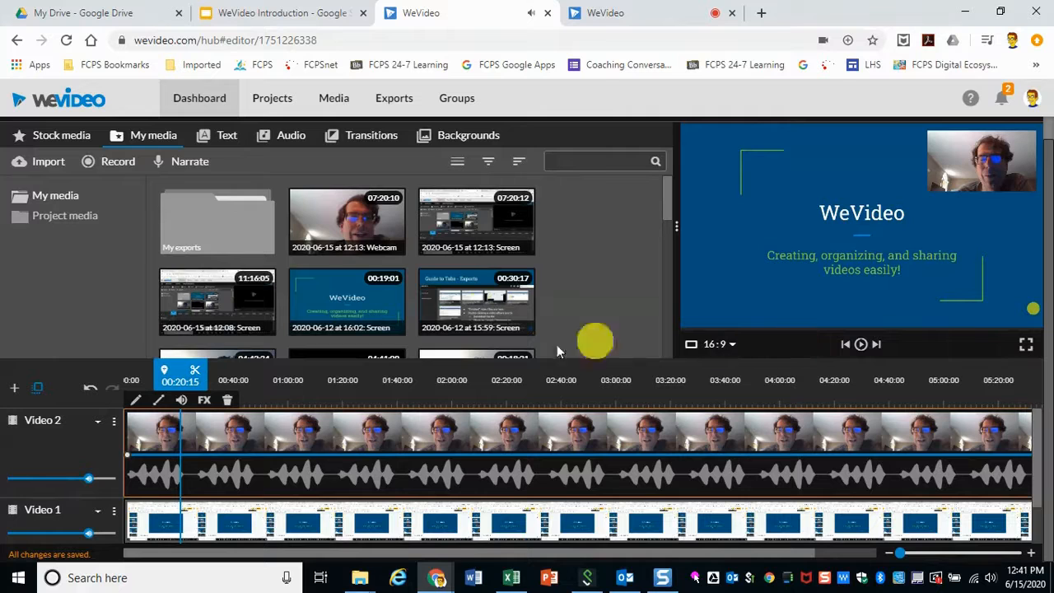
pyautogui.moveTo(183, 374); pyautogui.dragTo(174, 373)
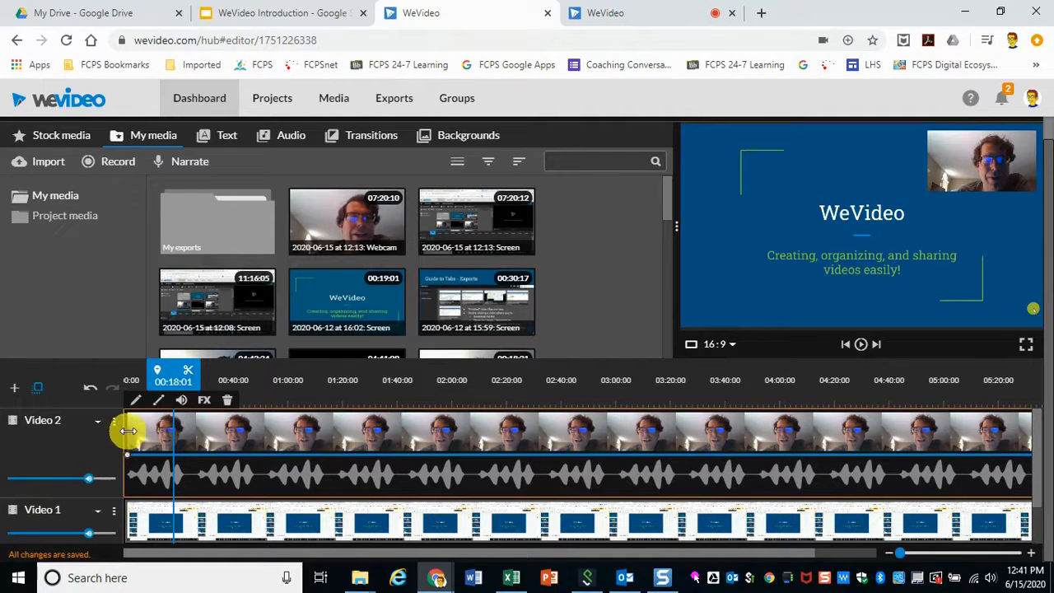
# Step: Position the playhead at about 00:20 and split the webcam clip there
pyautogui.moveTo(128, 431); pyautogui.dragTo(88, 440)
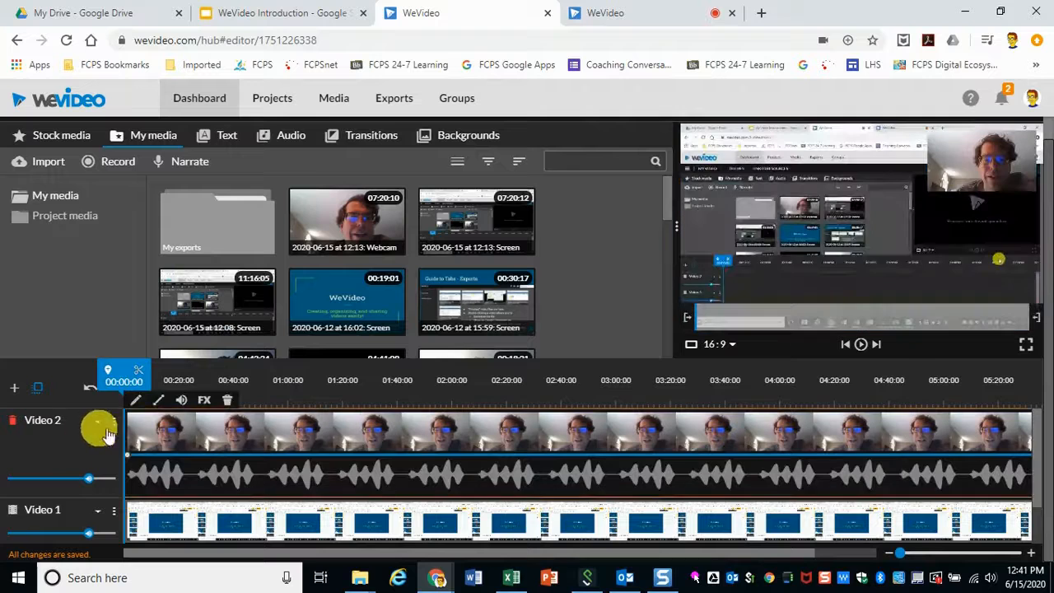
pyautogui.moveTo(122, 372)
pyautogui.mouseDown()
pyautogui.moveTo(211, 384)
pyautogui.moveTo(242, 405)
pyautogui.moveTo(203, 414)
pyautogui.moveTo(192, 369)
pyautogui.moveTo(189, 377)
pyautogui.moveTo(203, 376)
pyautogui.moveTo(174, 371)
pyautogui.moveTo(162, 398)
pyautogui.mouseUp()
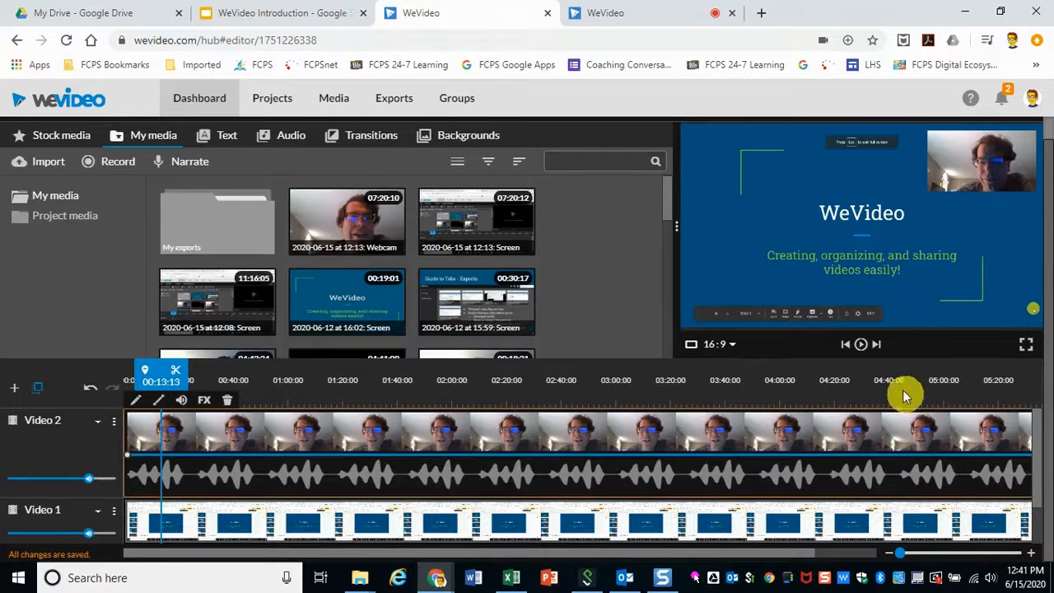
pyautogui.click(860, 345)
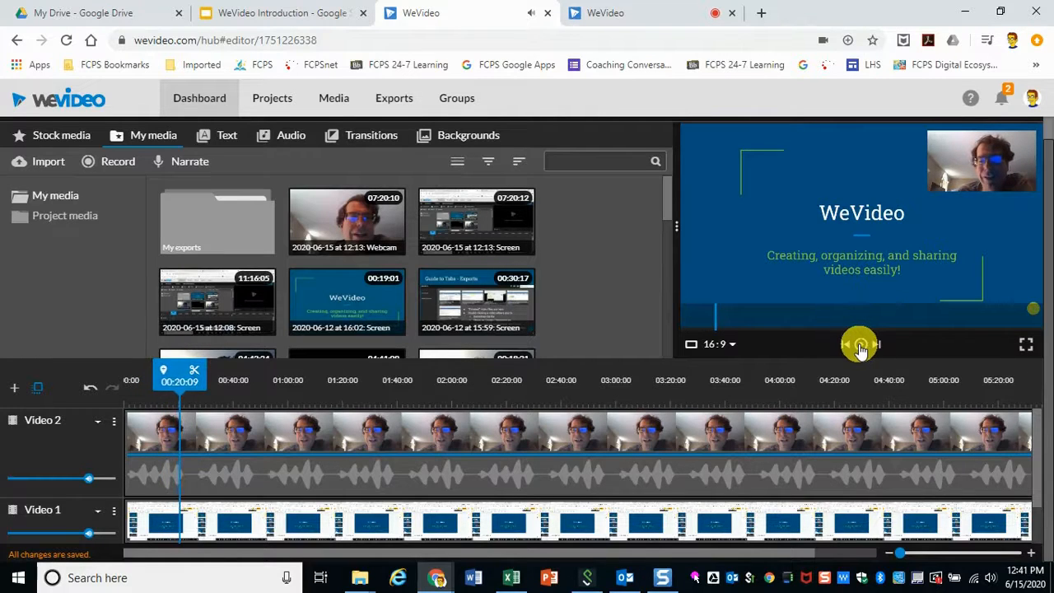
pyautogui.click(861, 344)
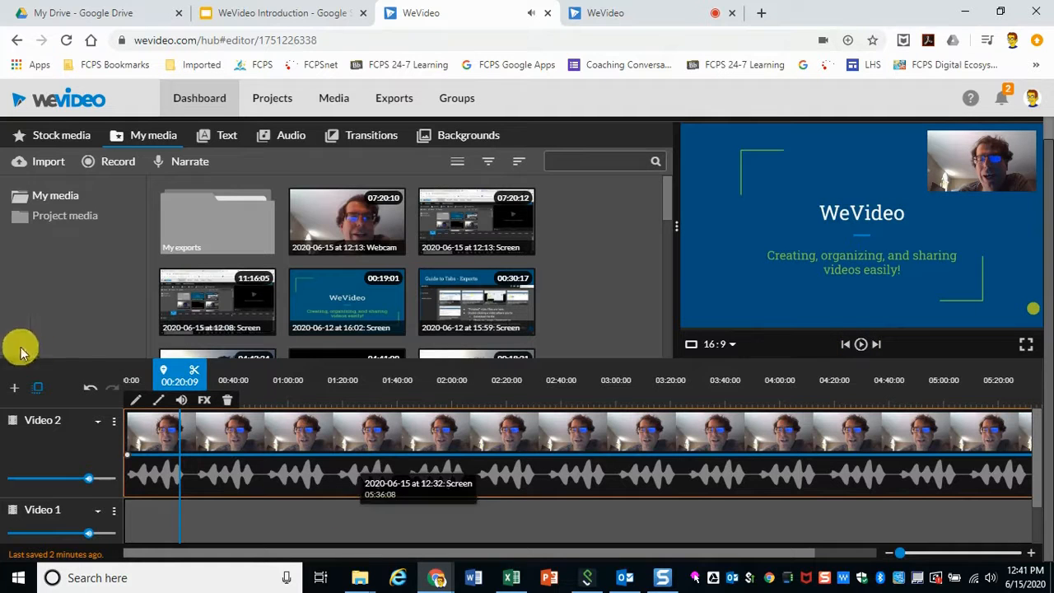
pyautogui.click(196, 374)
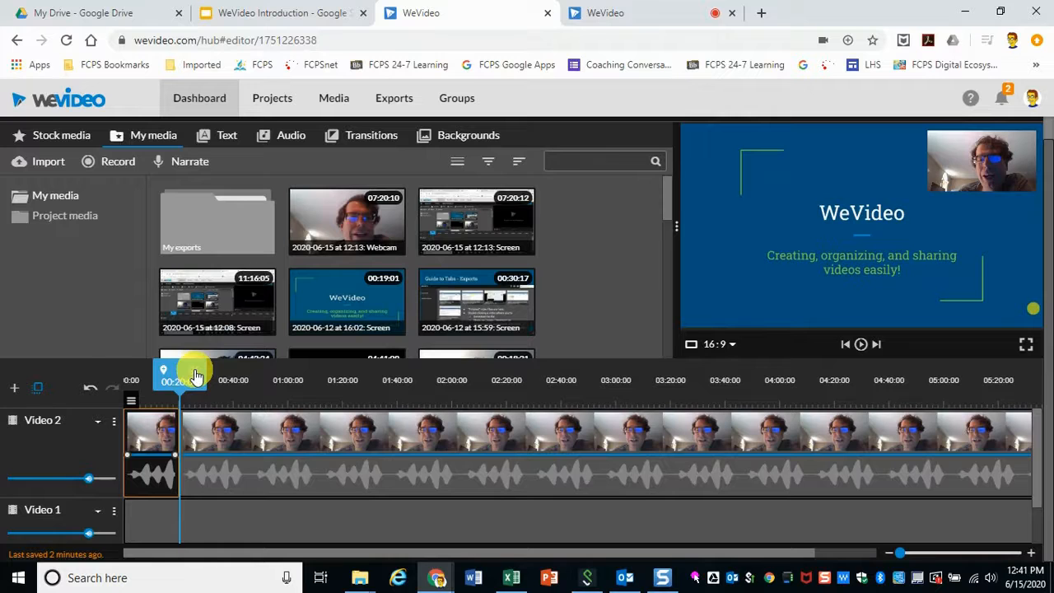
# Step: Split the screen recording clip on Video 1 at the playhead near 00:20
pyautogui.click(181, 527)
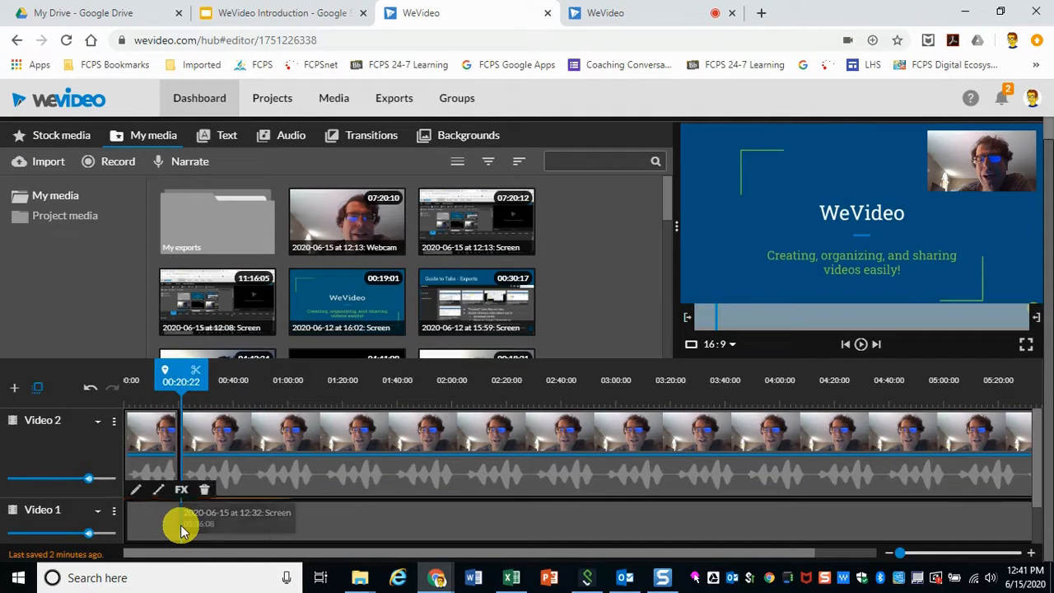
pyautogui.moveTo(182, 380); pyautogui.dragTo(181, 380)
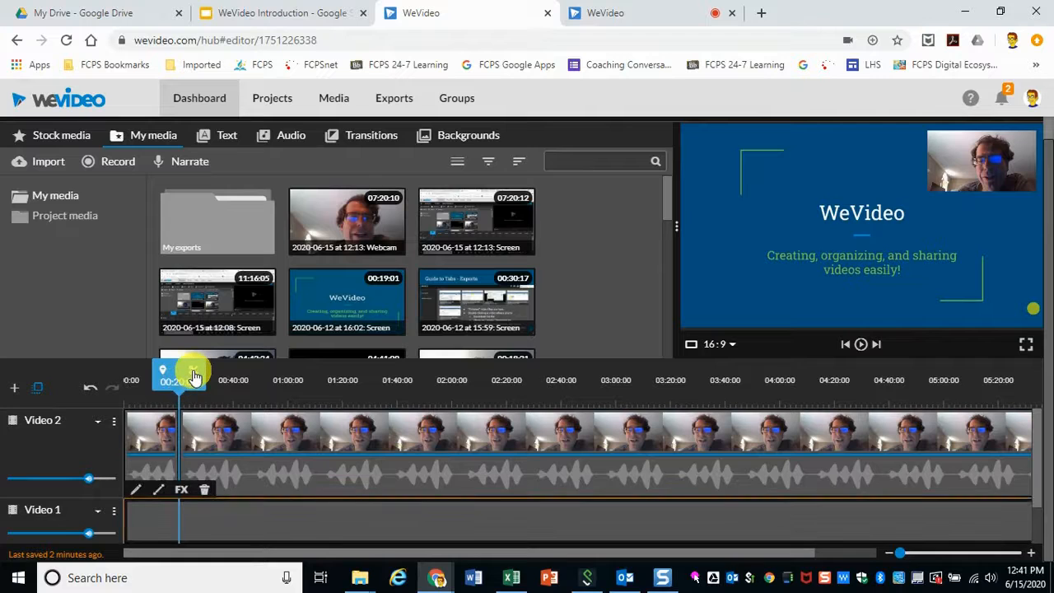
pyautogui.click(195, 375)
# Step: Delete the opening segments of both the webcam clip and the screen clip before the split
pyautogui.moveTo(347, 570)
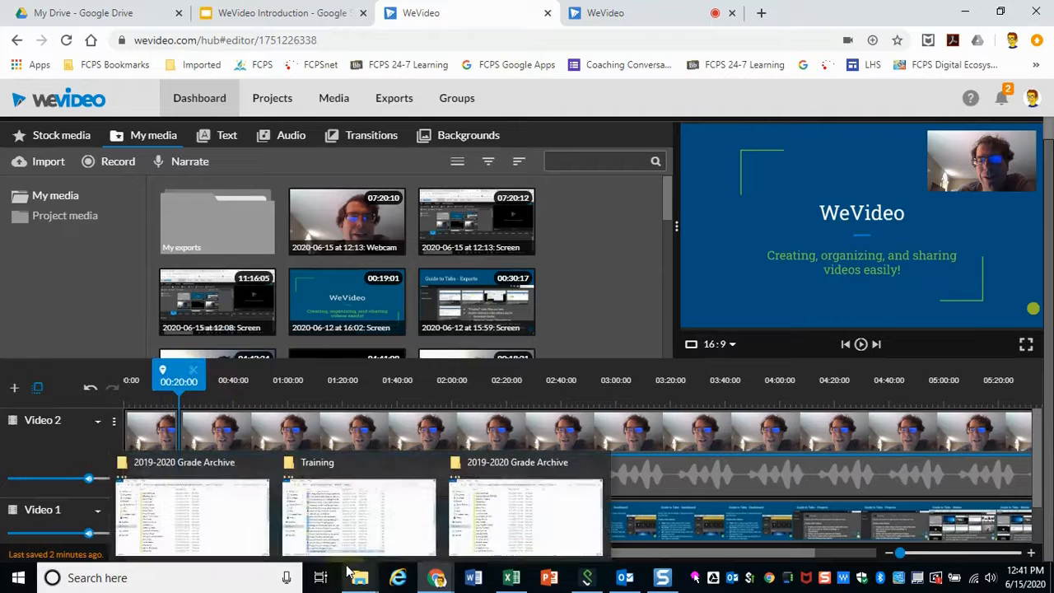
pyautogui.click(161, 433)
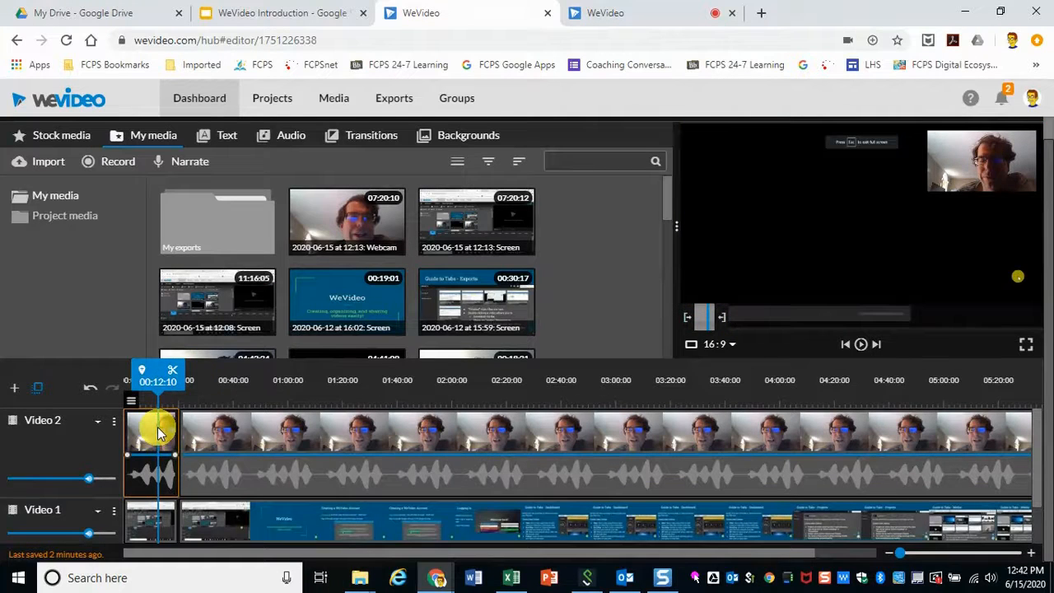
pyautogui.press('Delete')
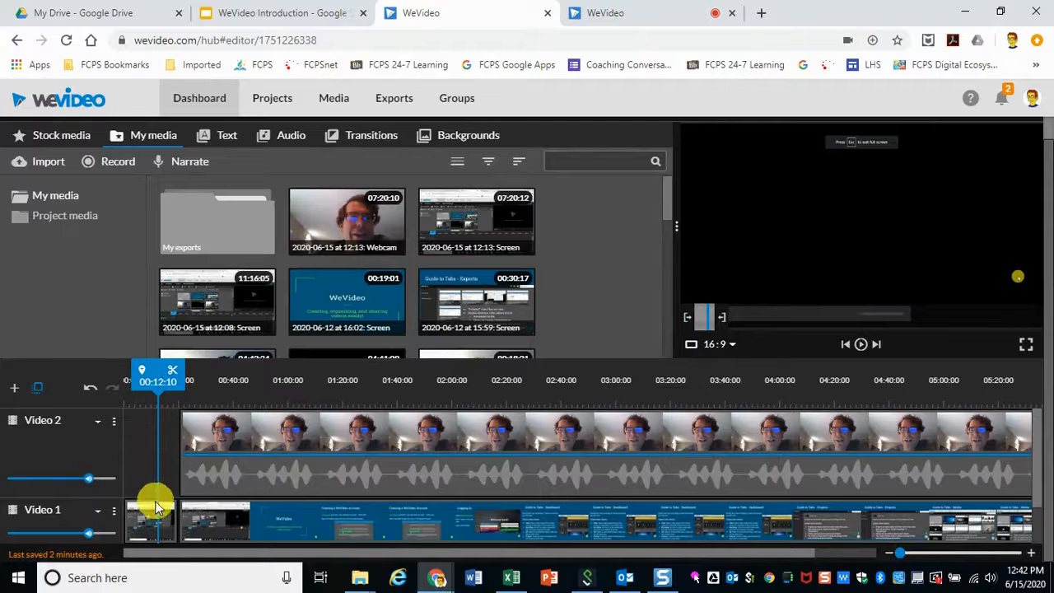
pyautogui.click(148, 521)
pyautogui.press('Delete')
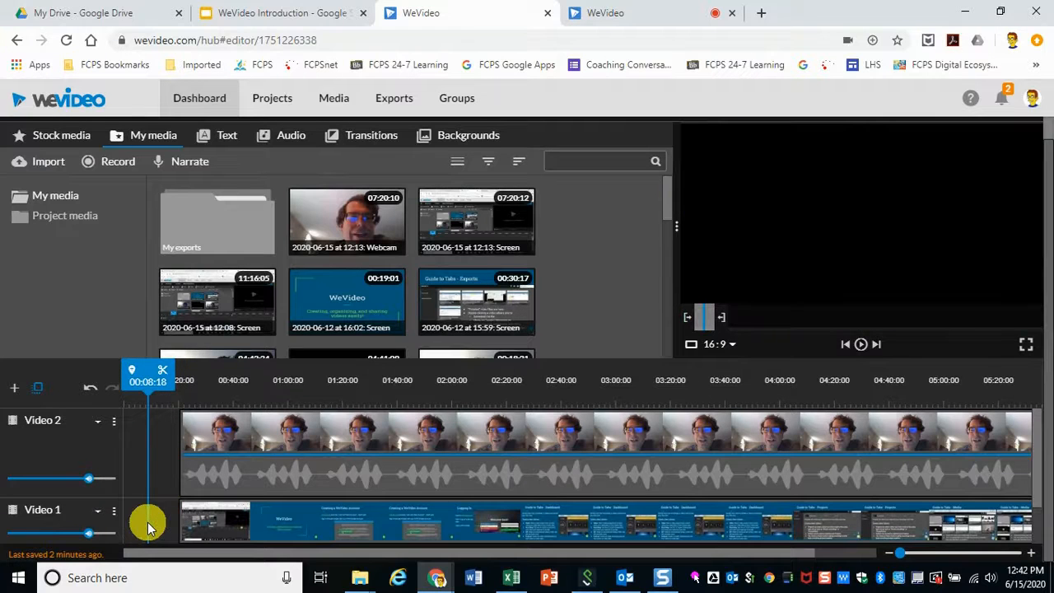
# Step: Move the remaining webcam and screen clips to the start of the timeline
pyautogui.moveTo(146, 379); pyautogui.dragTo(387, 386)
pyautogui.moveTo(330, 434); pyautogui.dragTo(239, 448)
pyautogui.moveTo(291, 521); pyautogui.dragTo(249, 516)
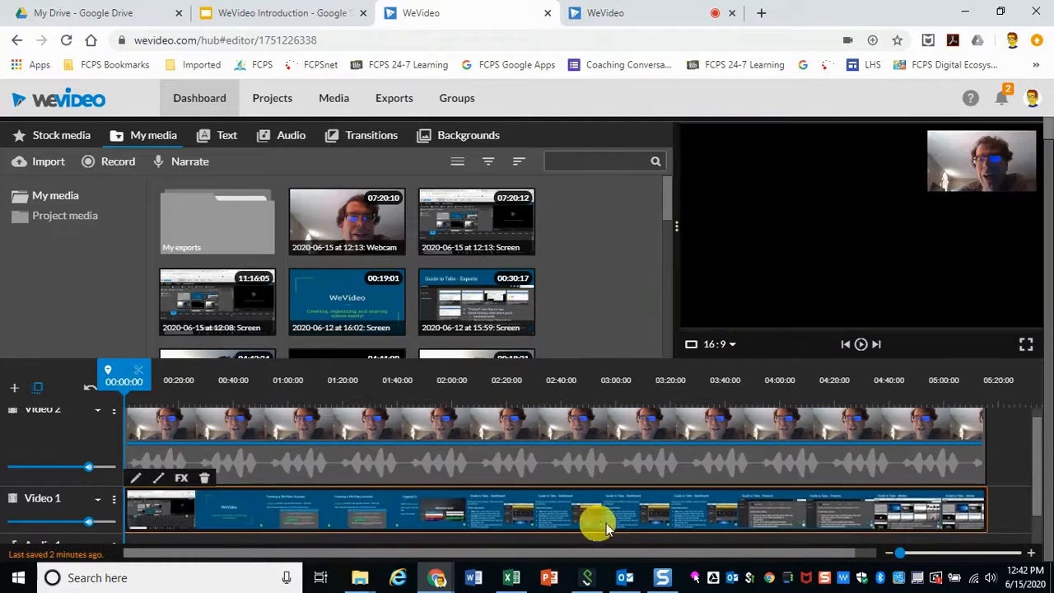
# Step: Play the end of the recording to find where the presentation finishes
pyautogui.moveTo(133, 368); pyautogui.dragTo(947, 377)
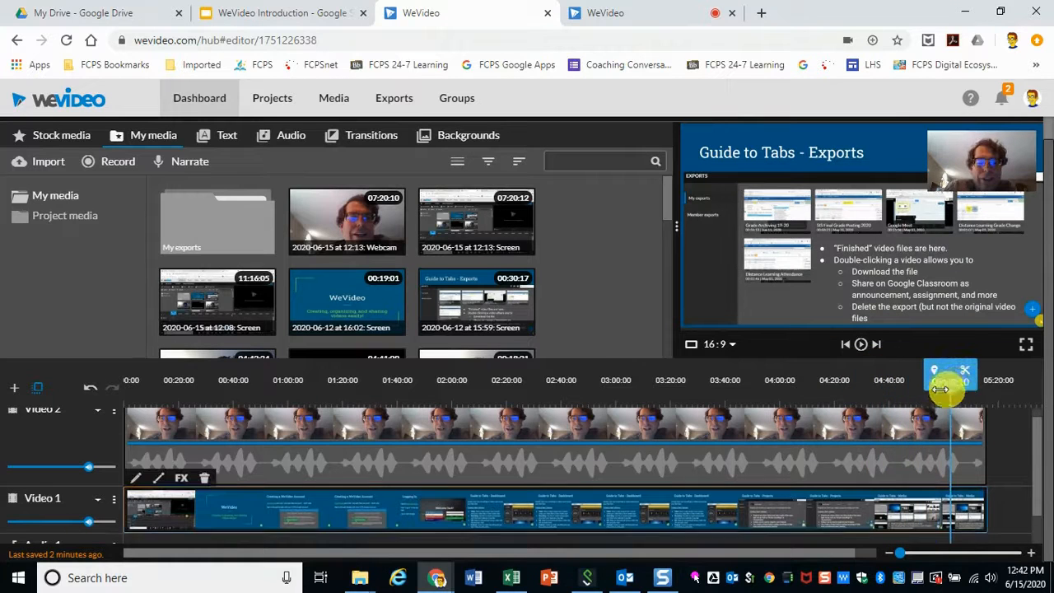
pyautogui.click(861, 346)
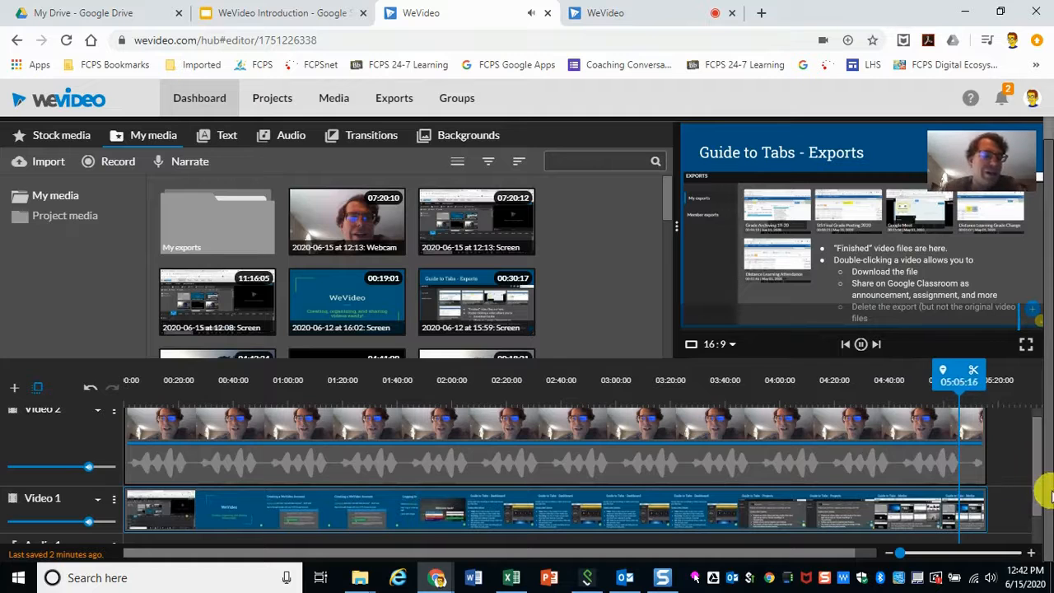
pyautogui.moveTo(956, 374); pyautogui.dragTo(889, 378)
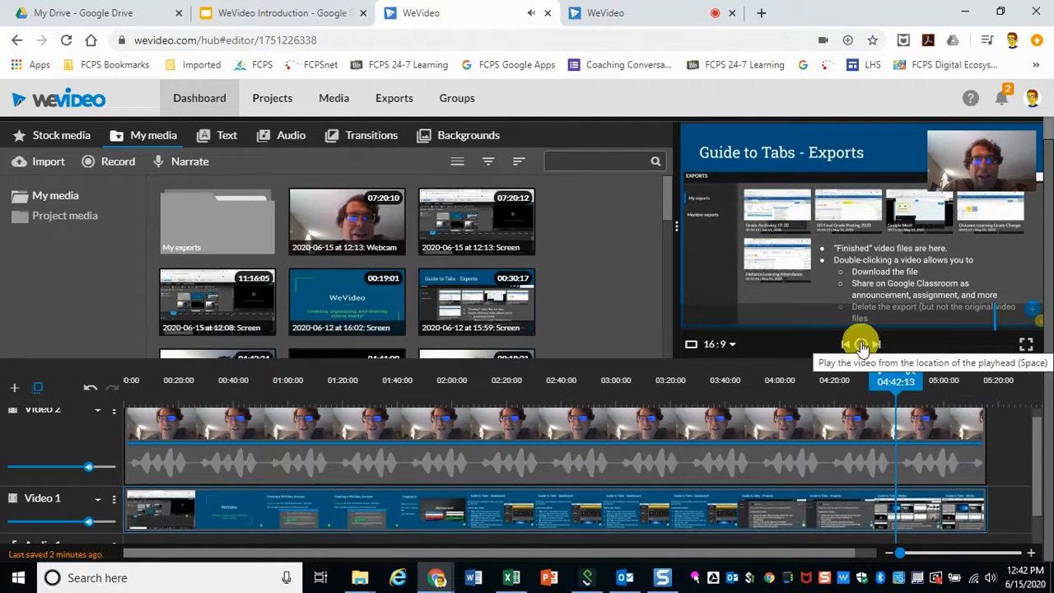
pyautogui.click(860, 346)
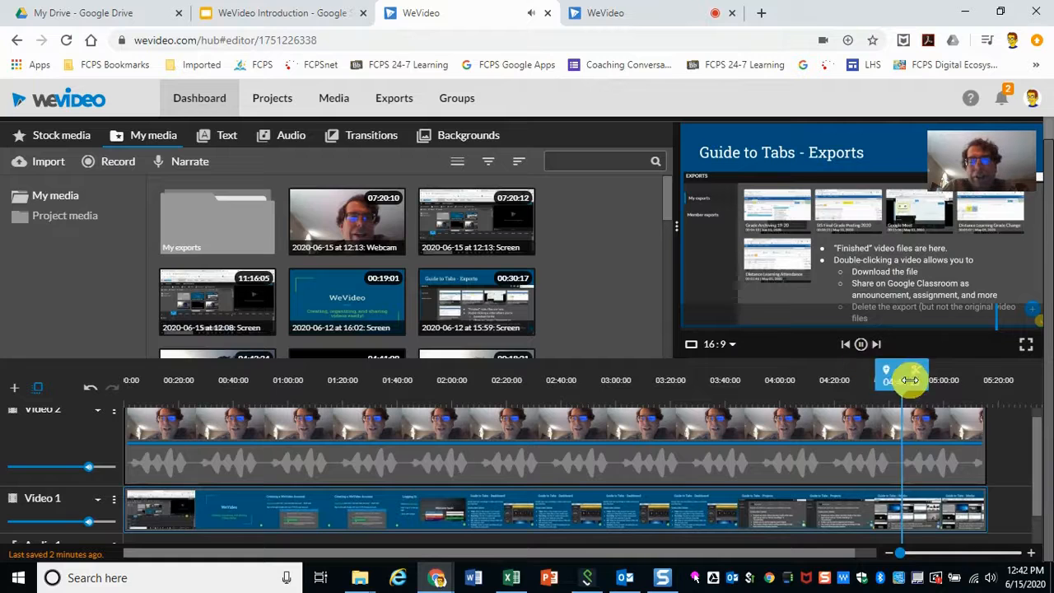
pyautogui.click(861, 346)
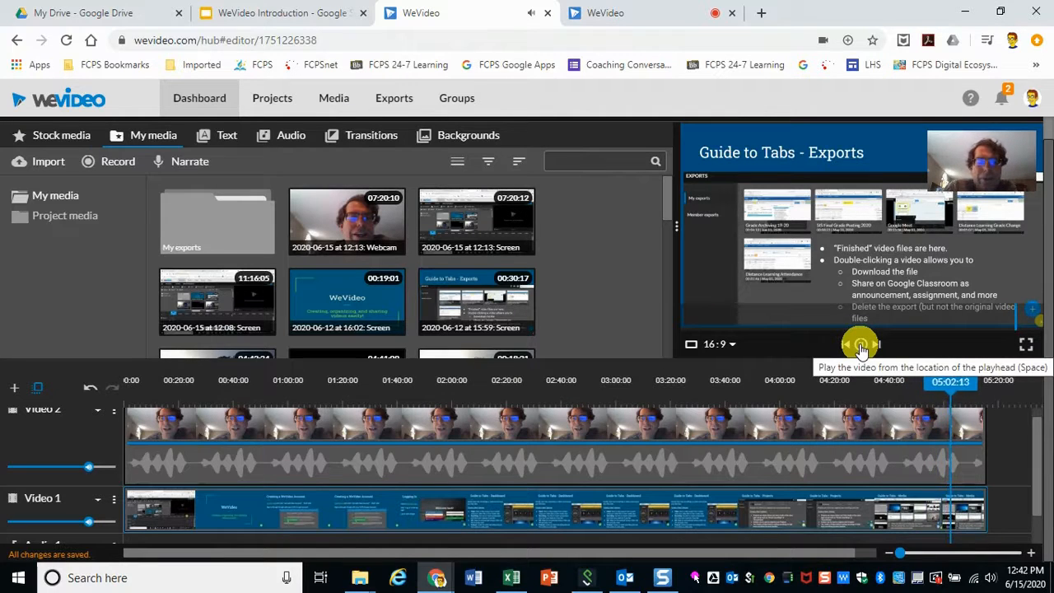
pyautogui.click(860, 345)
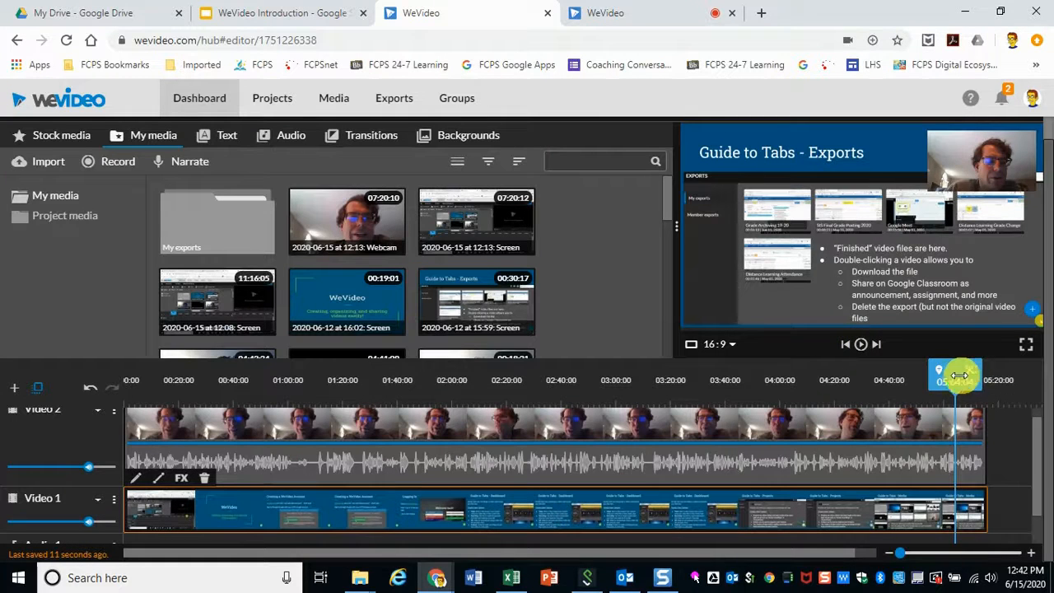
pyautogui.moveTo(953, 375)
pyautogui.mouseDown()
pyautogui.moveTo(859, 376)
pyautogui.moveTo(941, 376)
pyautogui.mouseUp()
pyautogui.click(836, 510)
pyautogui.click(929, 379)
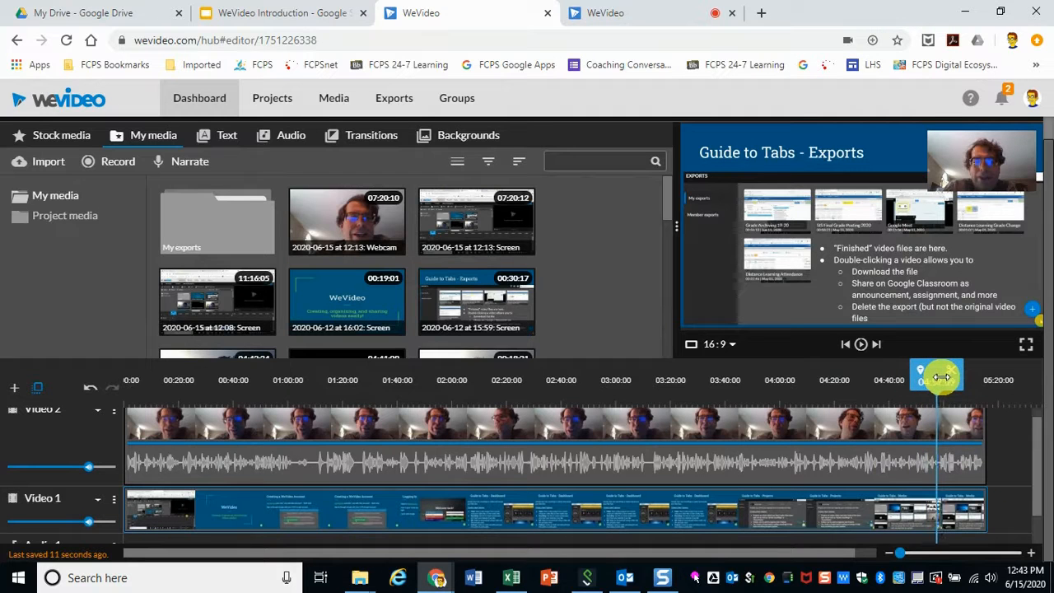
pyautogui.moveTo(940, 376); pyautogui.dragTo(961, 376)
pyautogui.click(860, 346)
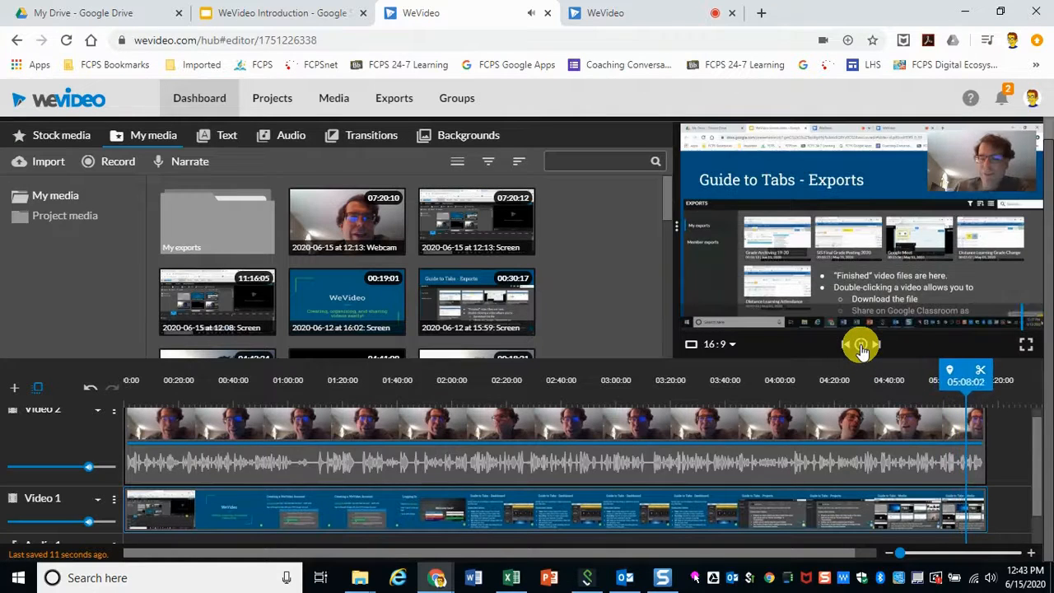
pyautogui.moveTo(969, 372)
pyautogui.mouseDown()
pyautogui.moveTo(918, 377)
pyautogui.moveTo(942, 375)
pyautogui.mouseUp()
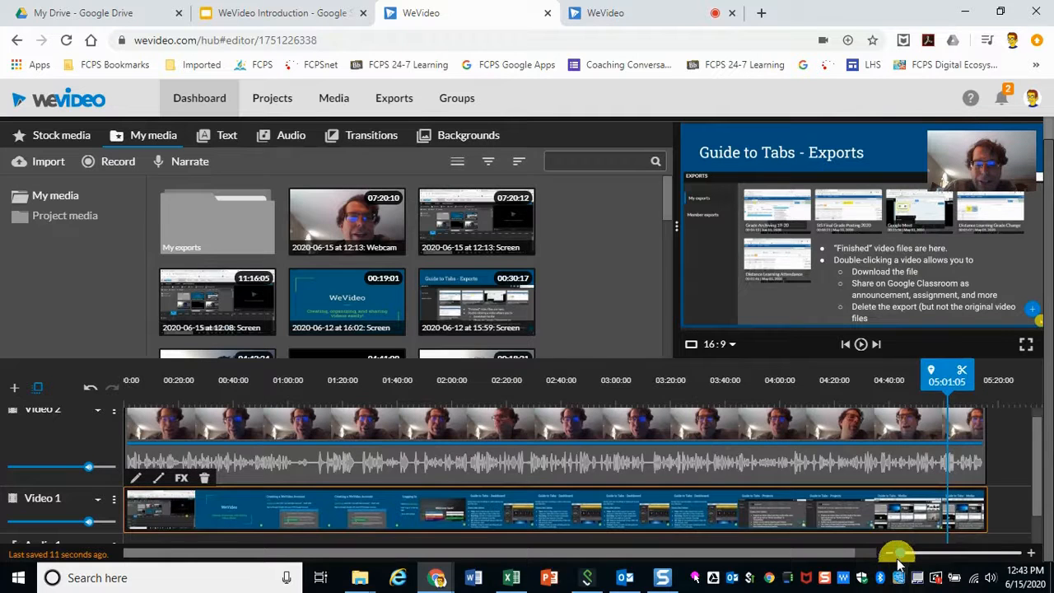
pyautogui.moveTo(897, 552); pyautogui.dragTo(900, 553)
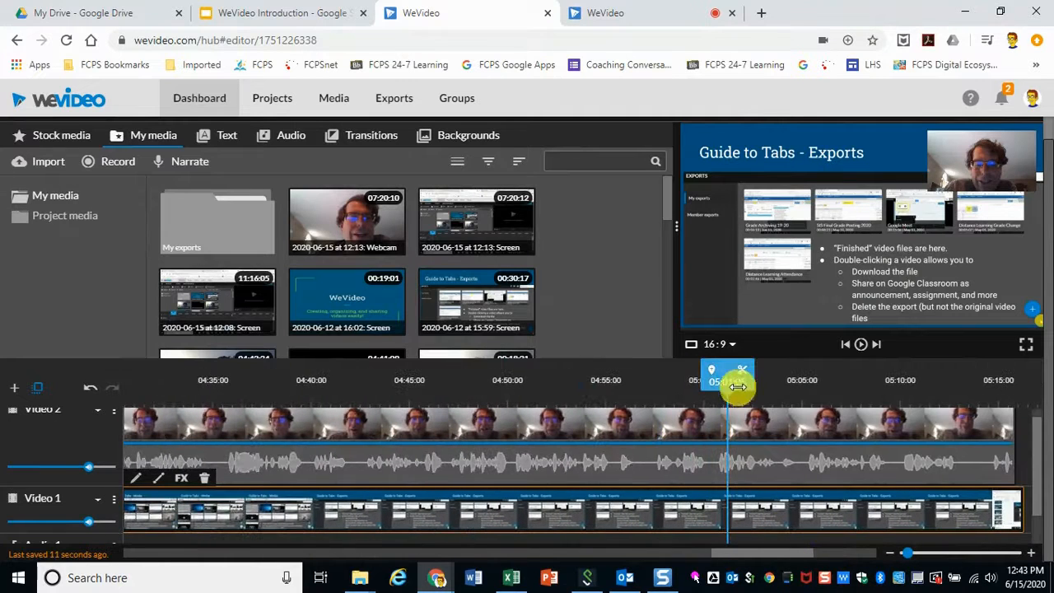
pyautogui.click(862, 348)
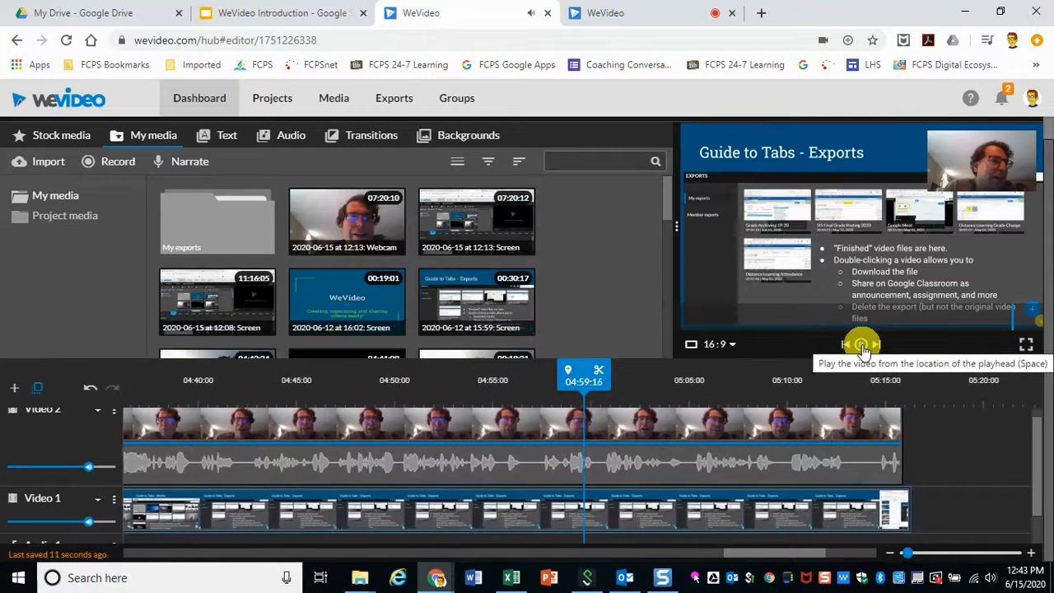
pyautogui.click(861, 345)
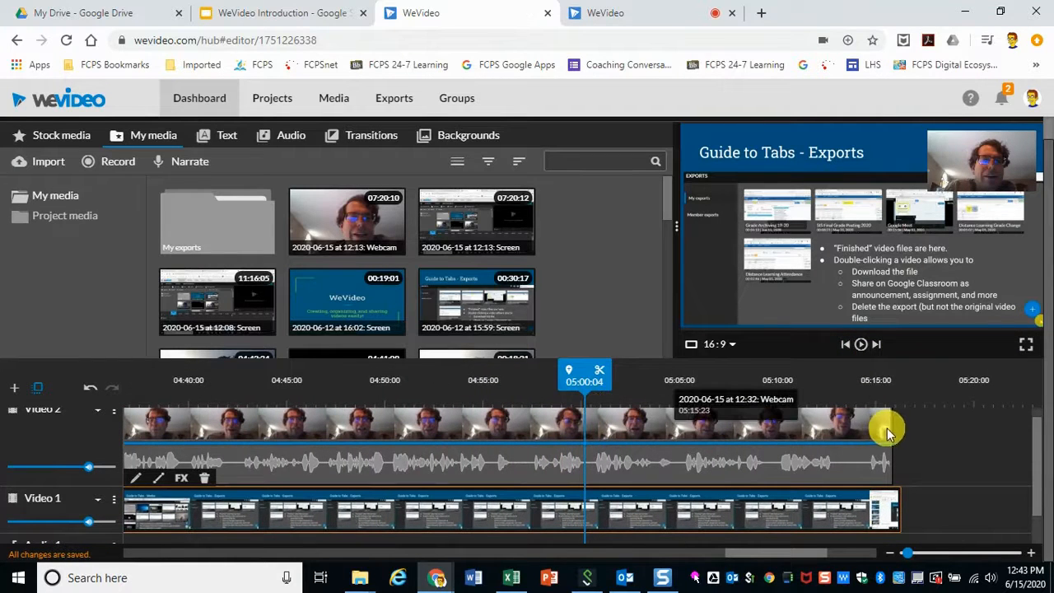
# Step: Split both the screen clip and the webcam clip at about 05:00
pyautogui.click(600, 374)
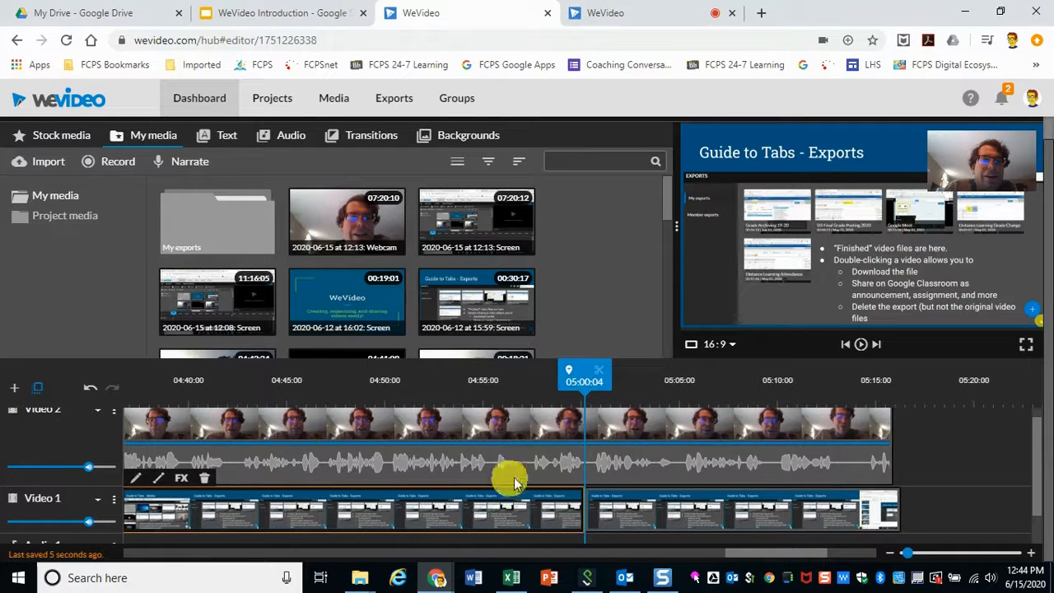
pyautogui.click(584, 426)
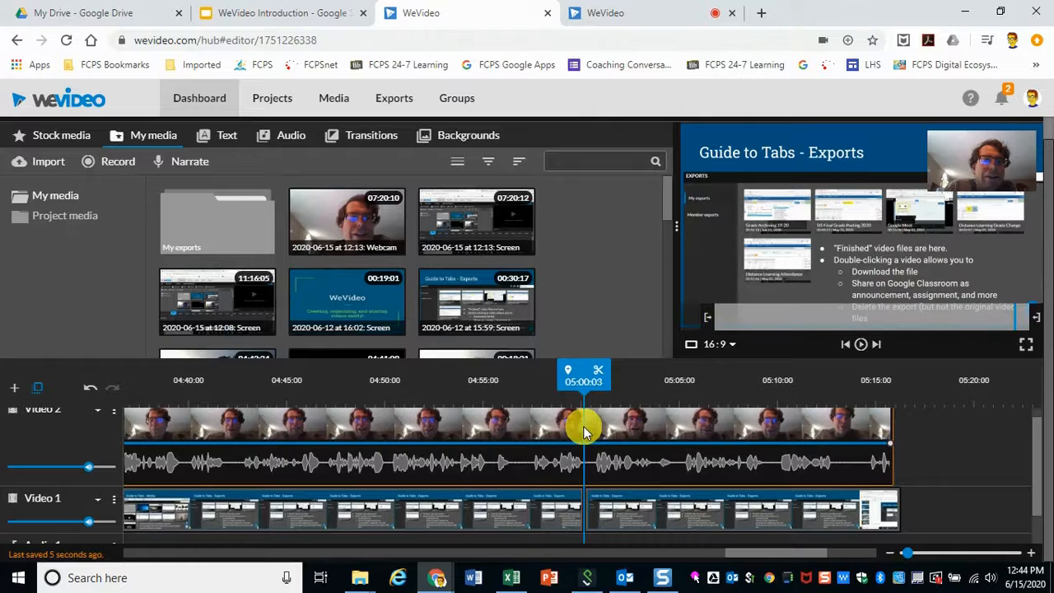
pyautogui.click(603, 379)
# Step: Delete the trailing segments of the webcam and screen clips after the split
pyautogui.click(695, 434)
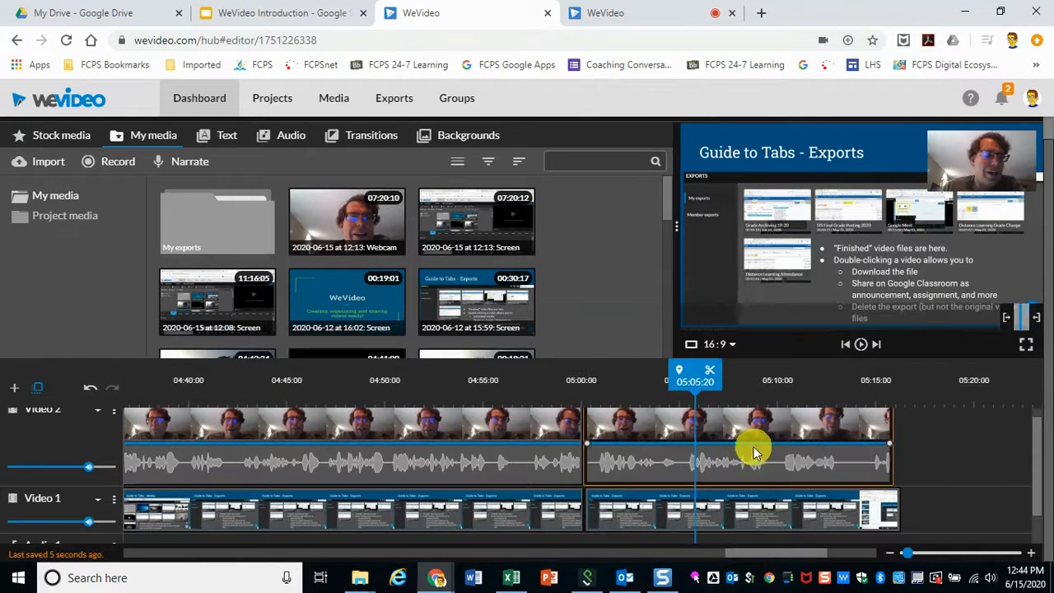
pyautogui.press('Delete')
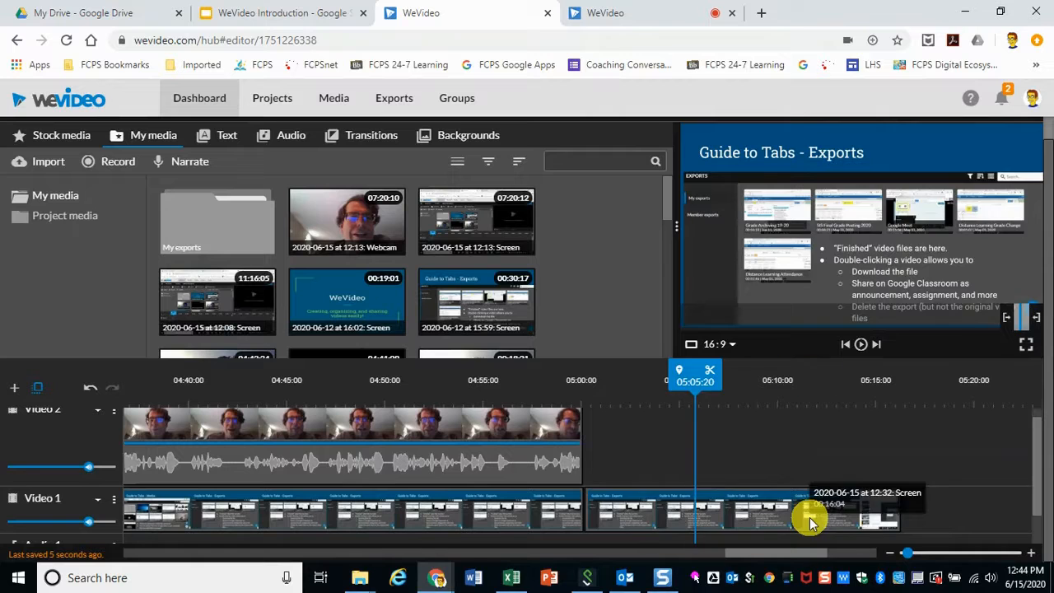
pyautogui.click(809, 517)
pyautogui.press('Delete')
# Step: Play back the trimmed recording from the beginning to review it
pyautogui.moveTo(599, 361); pyautogui.dragTo(543, 377)
pyautogui.click(860, 345)
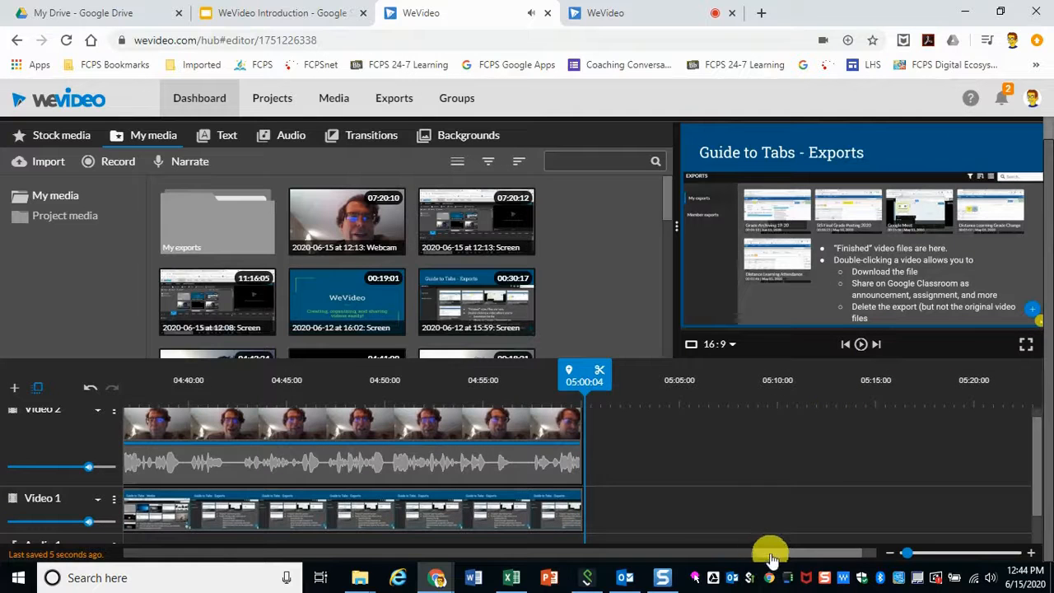
pyautogui.moveTo(781, 557); pyautogui.dragTo(99, 551)
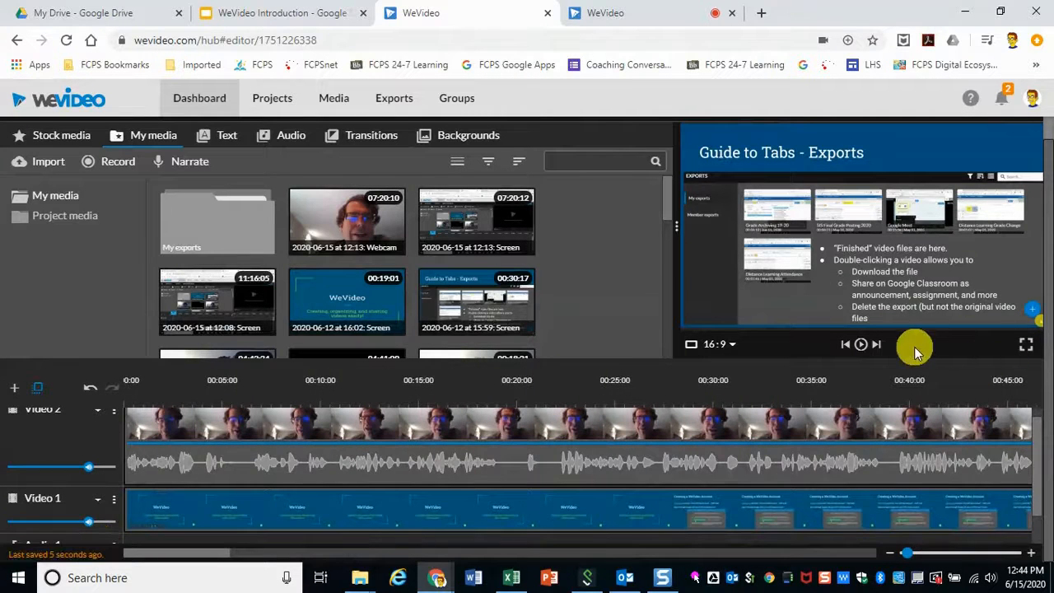
pyautogui.click(846, 345)
pyautogui.click(859, 343)
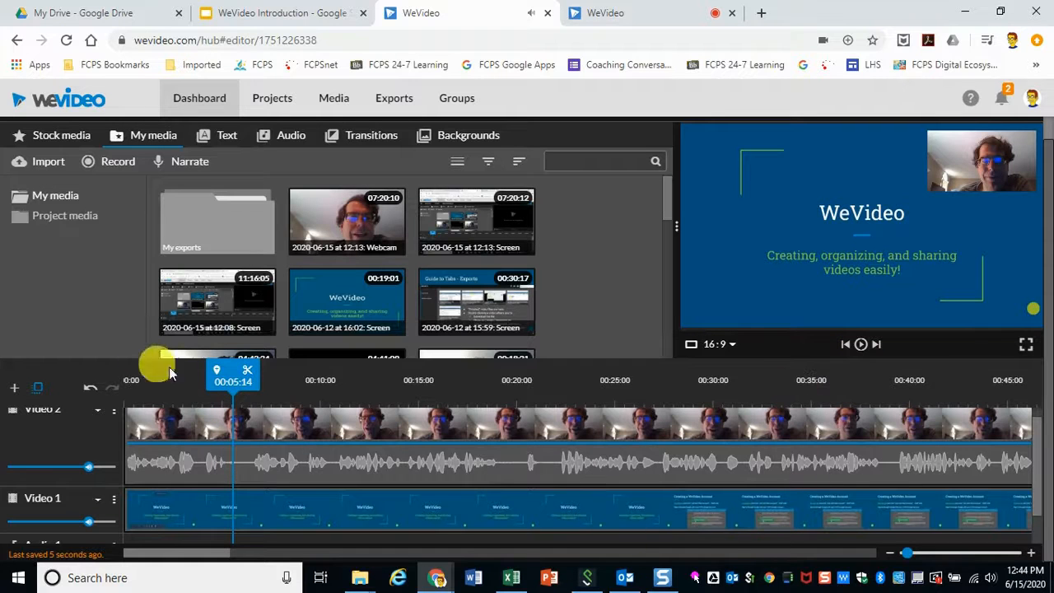
pyautogui.moveTo(245, 369)
pyautogui.mouseDown()
pyautogui.moveTo(546, 404)
pyautogui.moveTo(465, 414)
pyautogui.mouseUp()
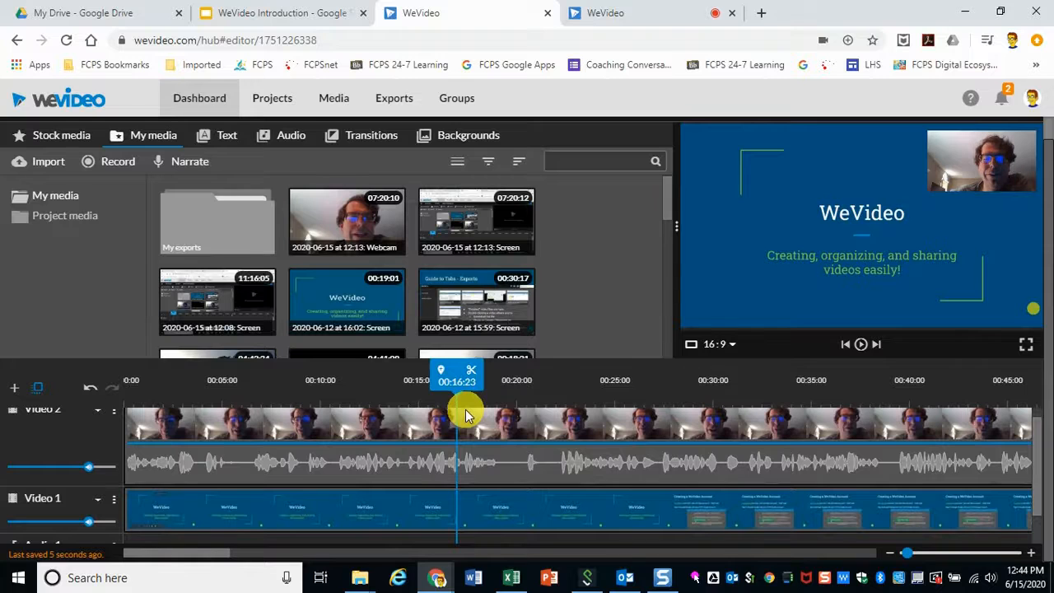
pyautogui.click(864, 345)
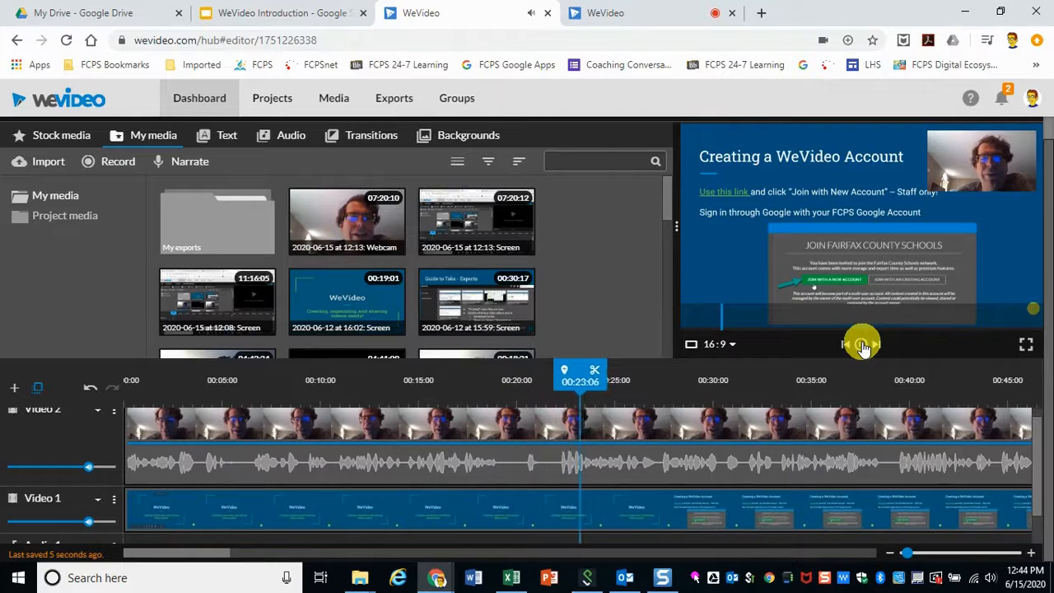
pyautogui.click(861, 344)
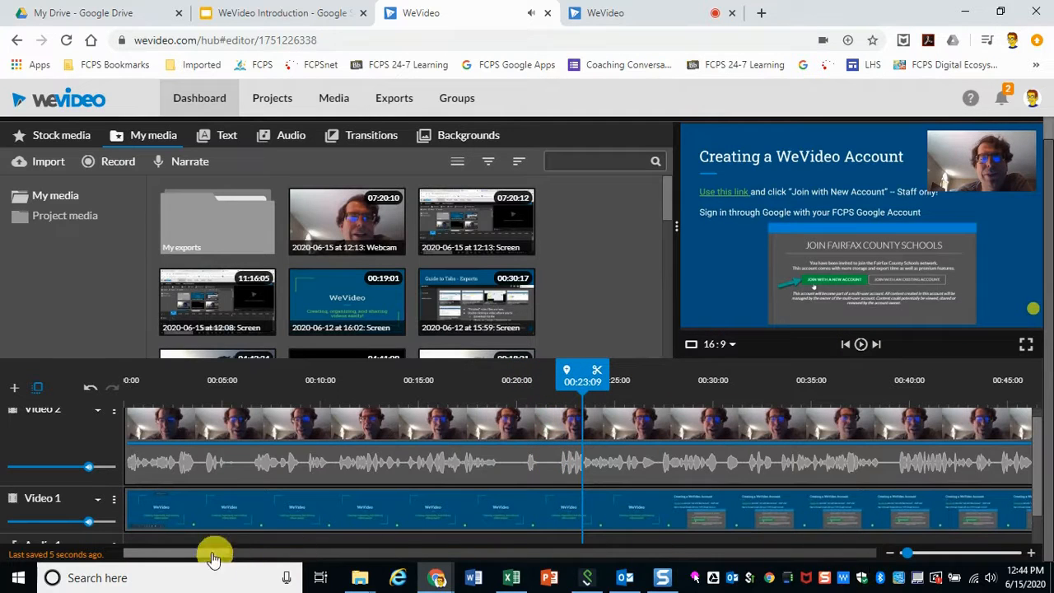
pyautogui.moveTo(185, 560); pyautogui.dragTo(238, 555)
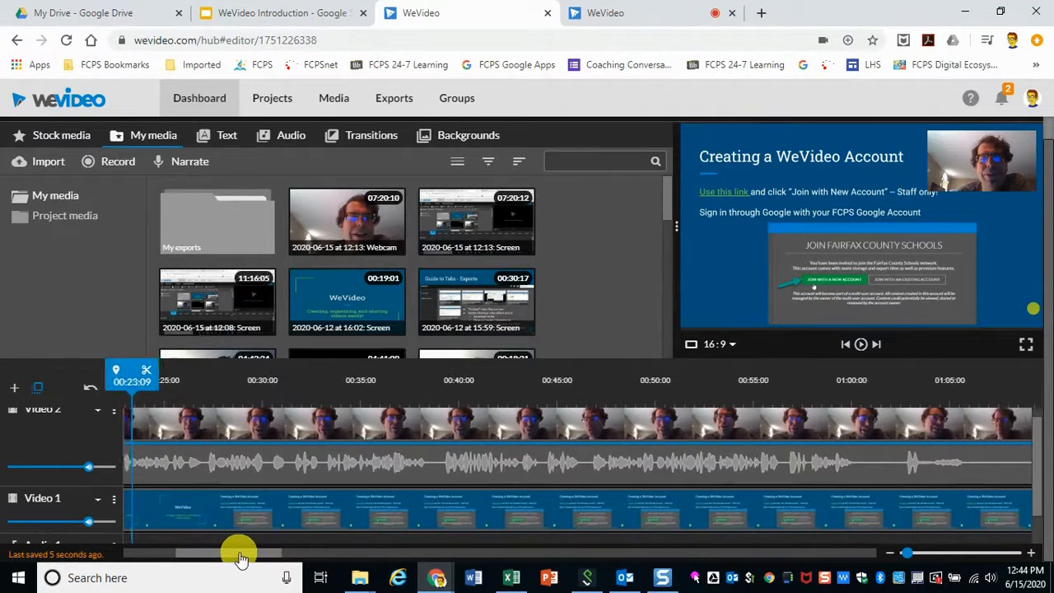
pyautogui.click(688, 382)
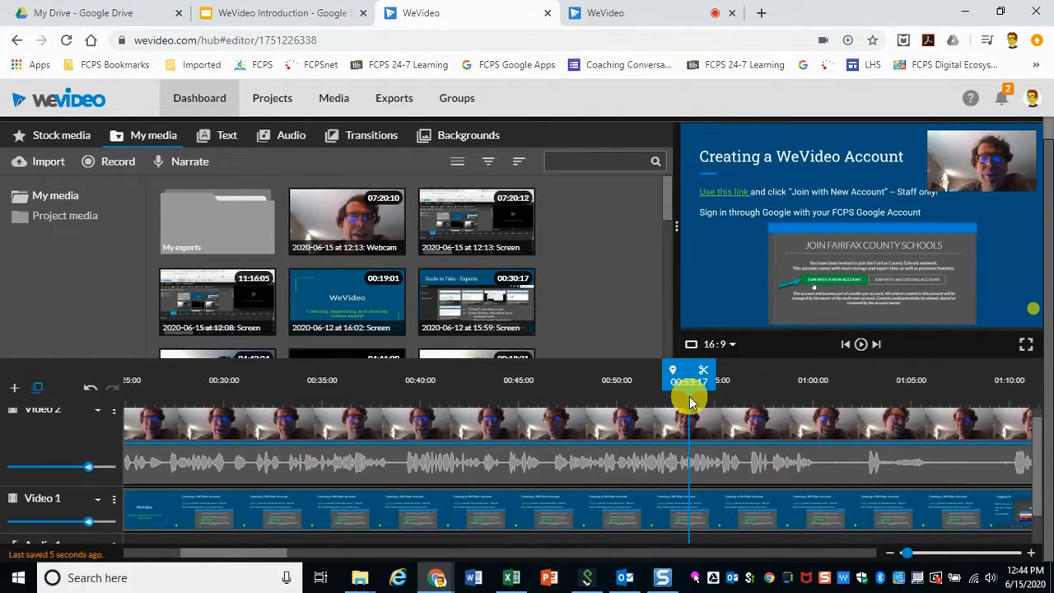
pyautogui.click(858, 346)
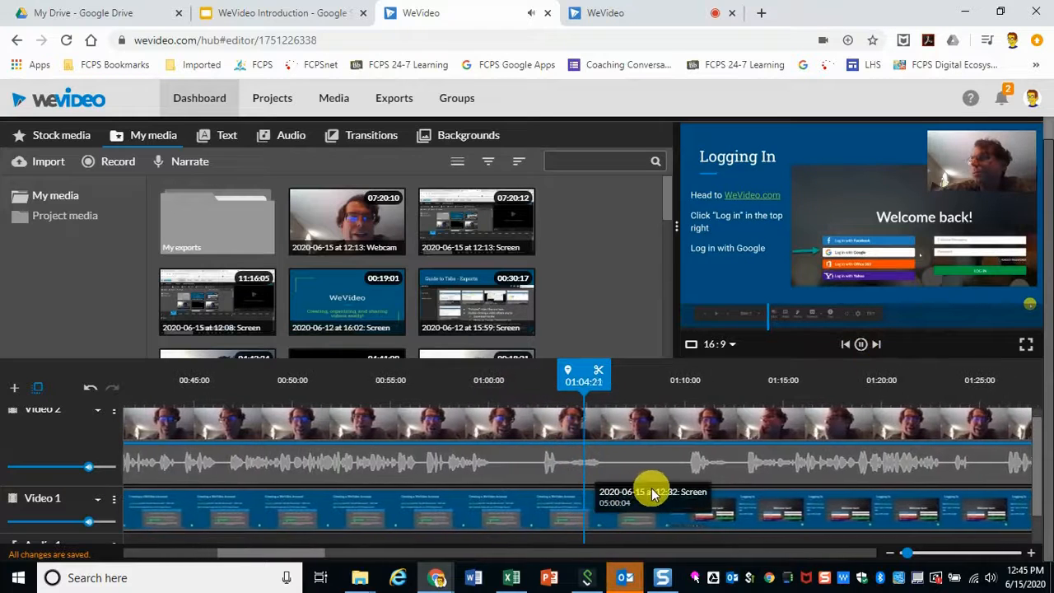
pyautogui.click(860, 344)
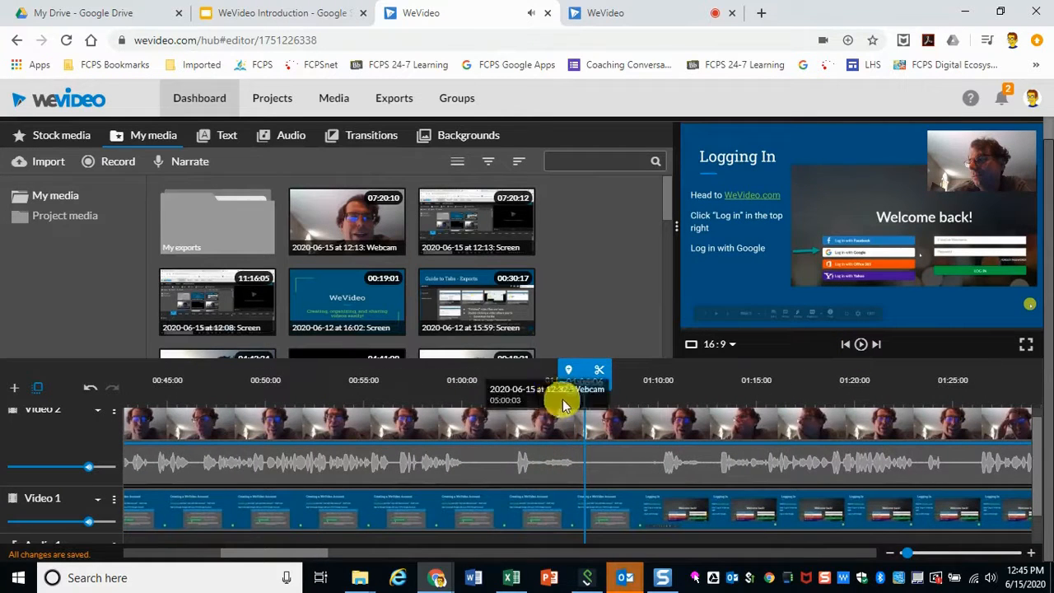
# Step: Split both the webcam clip and the screen clip at about 01:09:20
pyautogui.moveTo(587, 381)
pyautogui.mouseDown()
pyautogui.moveTo(558, 376)
pyautogui.moveTo(662, 377)
pyautogui.mouseUp()
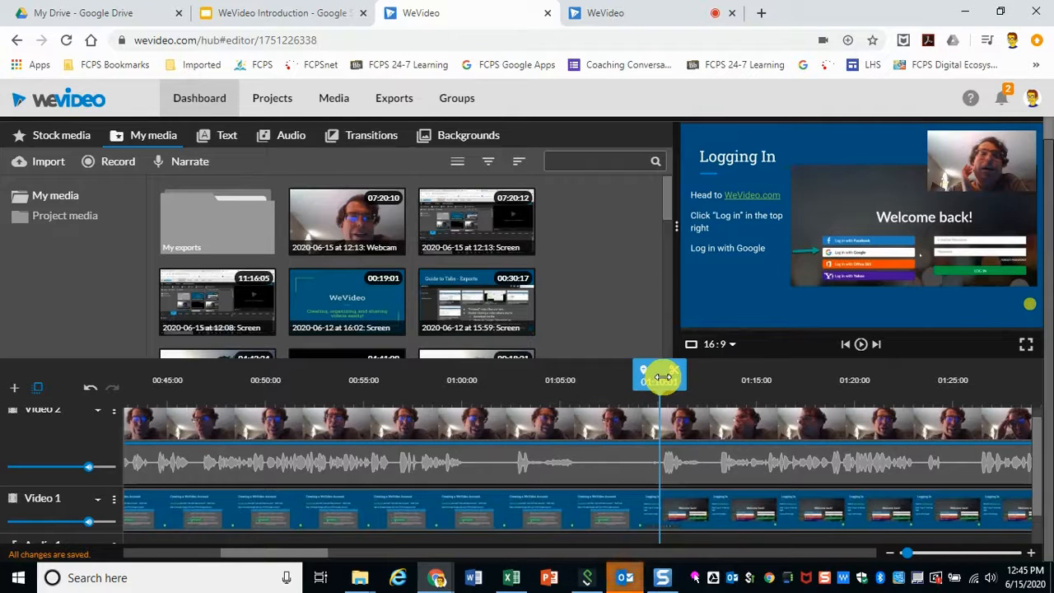
pyautogui.click(656, 426)
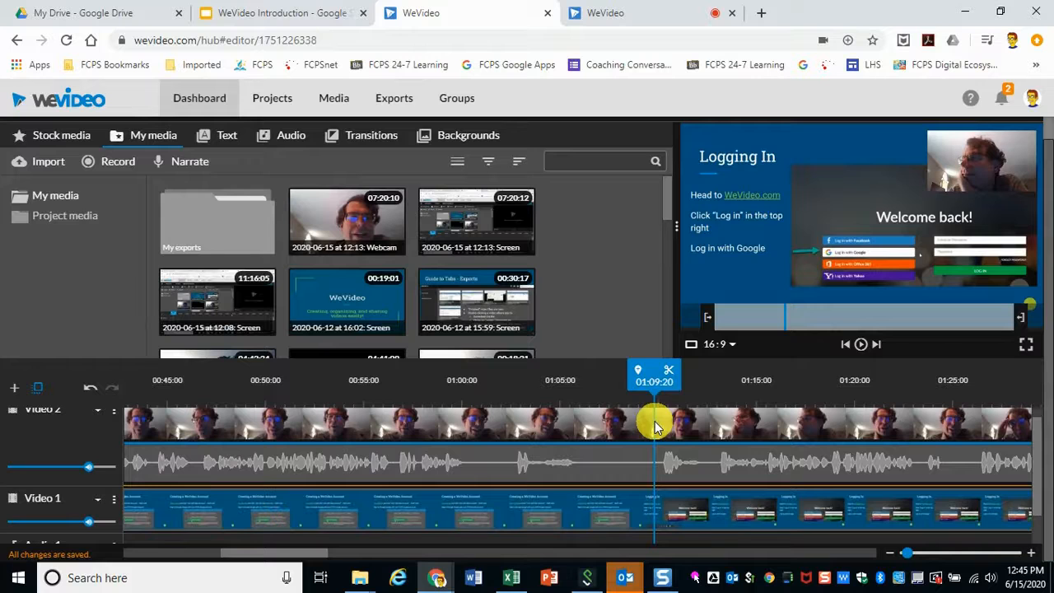
pyautogui.click(669, 372)
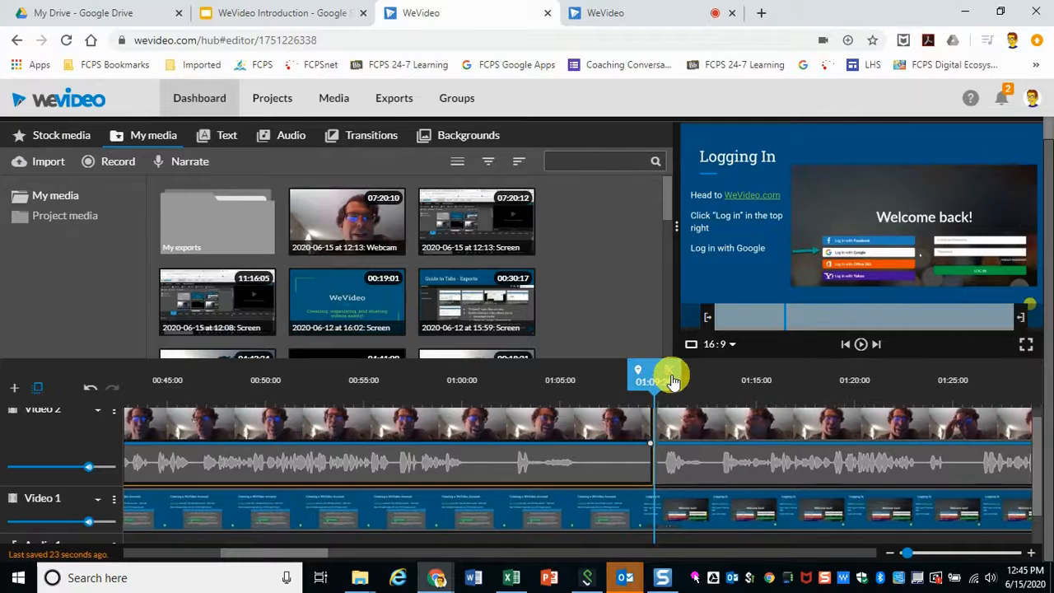
pyautogui.click(656, 519)
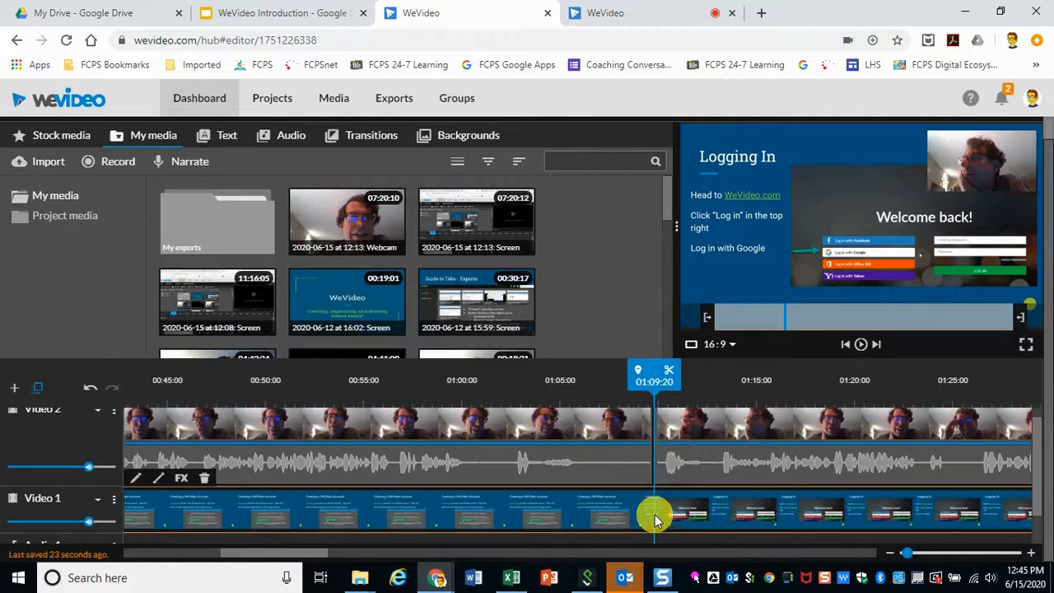
pyautogui.click(671, 373)
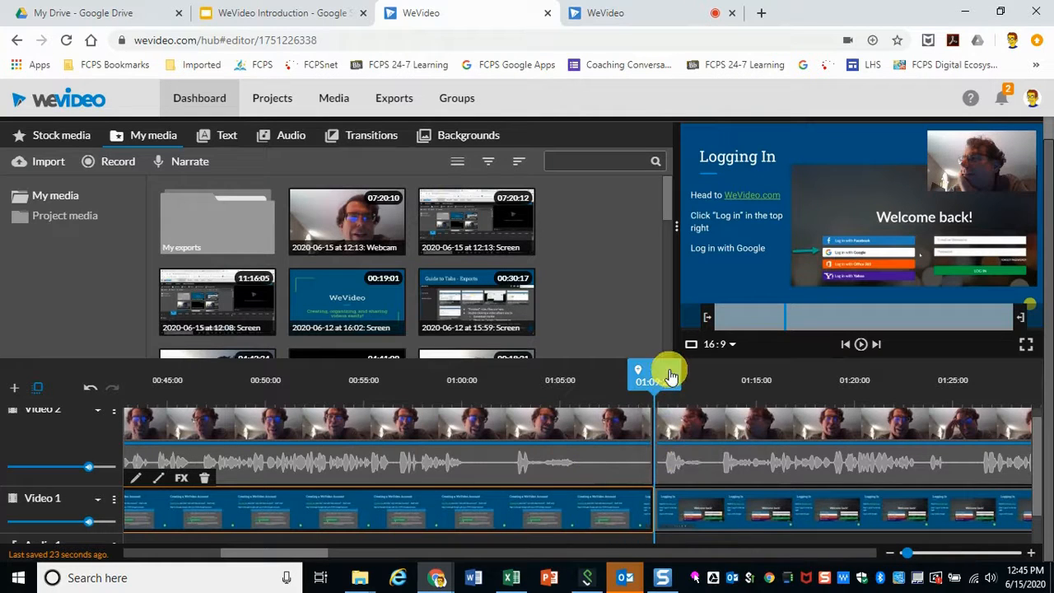
# Step: Play from about 00:59 and split the screen and webcam clips at about 01:00:14
pyautogui.moveTo(650, 372); pyautogui.dragTo(452, 376)
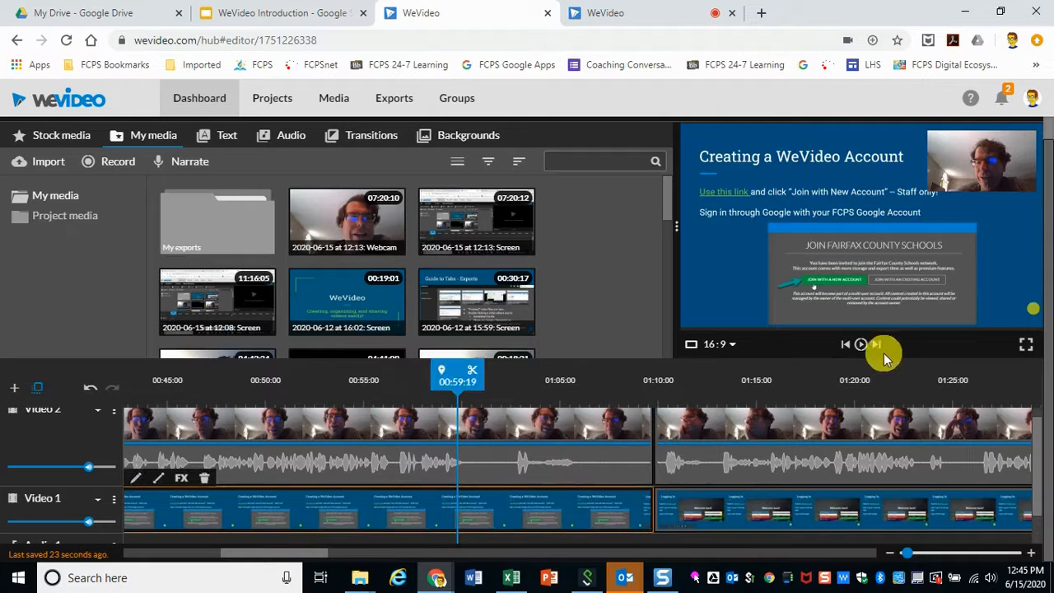
pyautogui.click(866, 350)
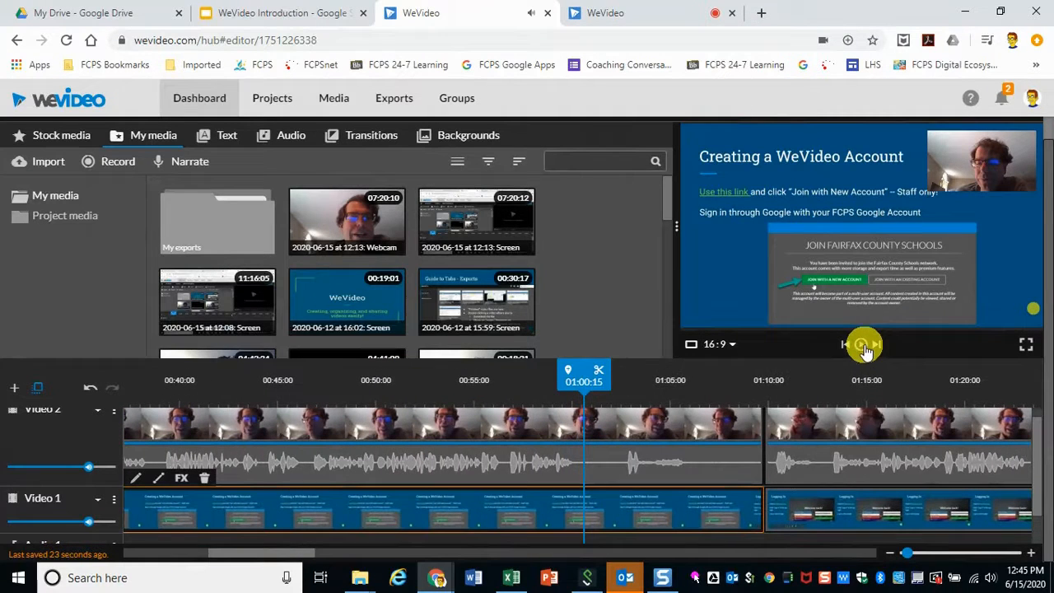
pyautogui.click(598, 375)
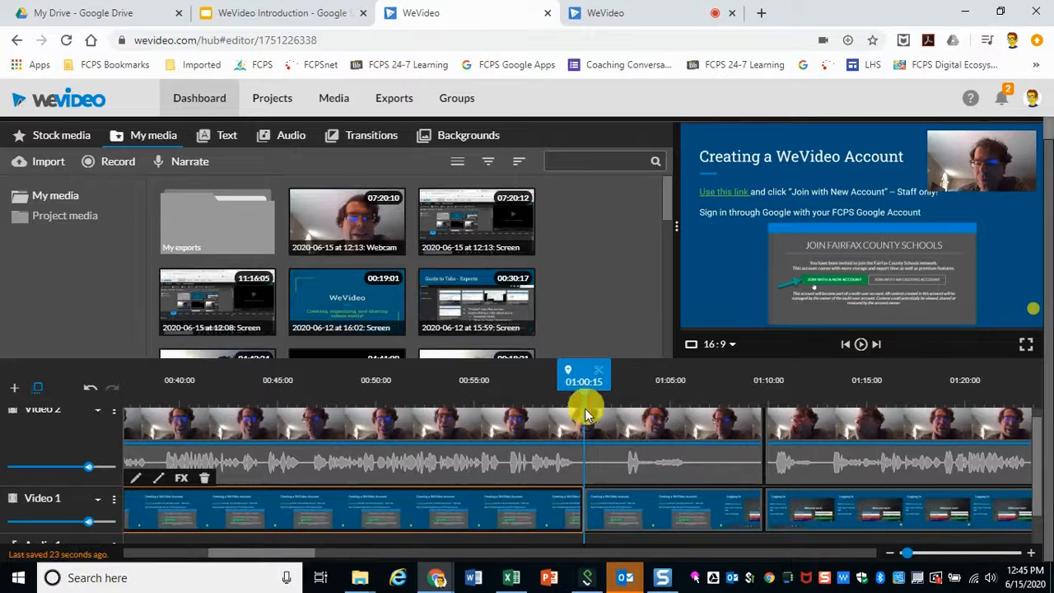
pyautogui.click(583, 462)
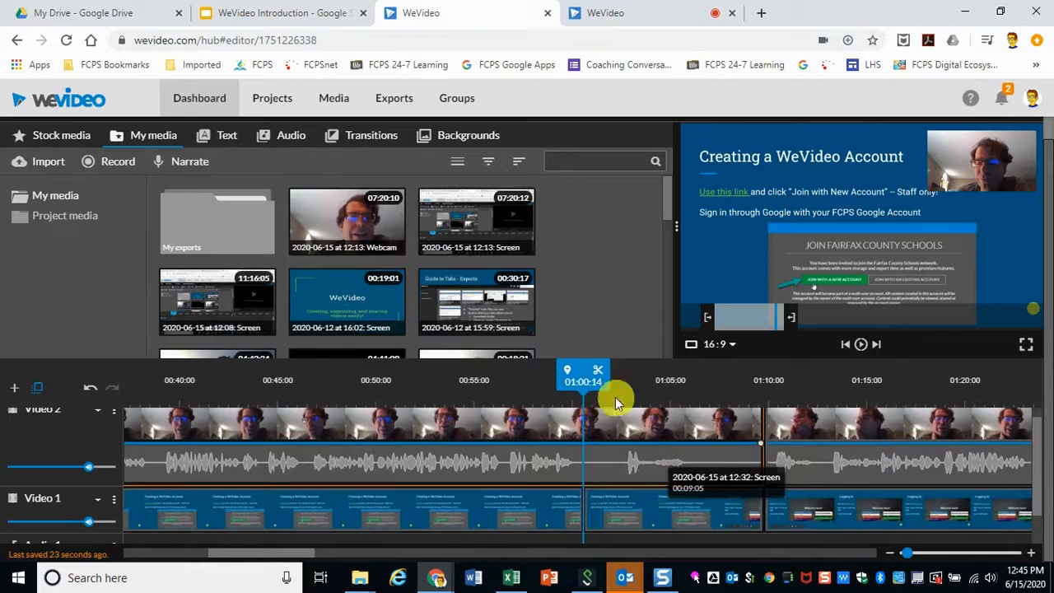
pyautogui.click(596, 374)
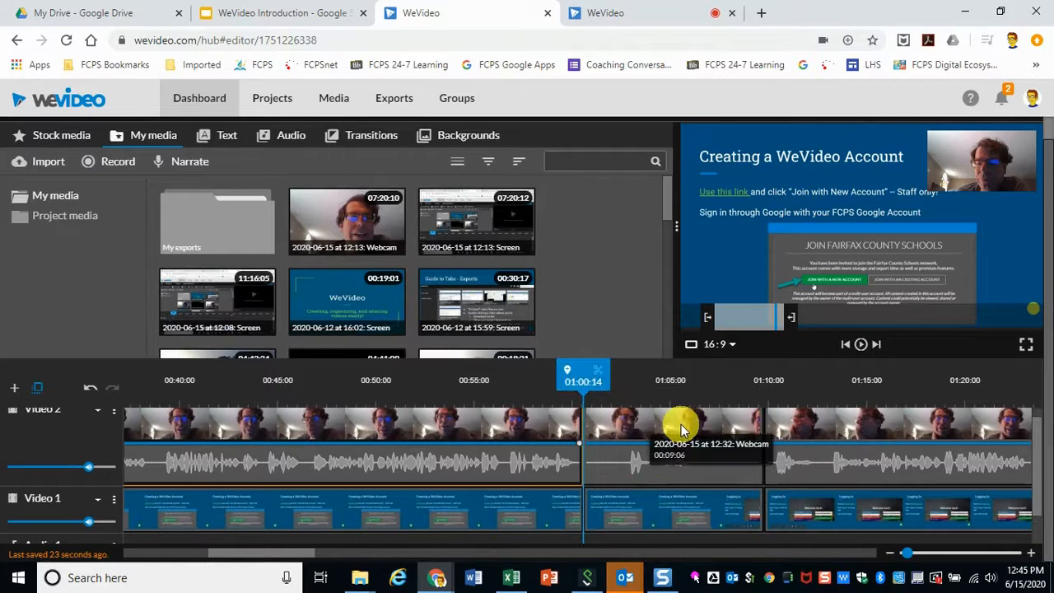
# Step: Delete the webcam and screen segments between the 01:00:14 and 01:09:20 splits
pyautogui.click(681, 423)
pyautogui.press('Delete')
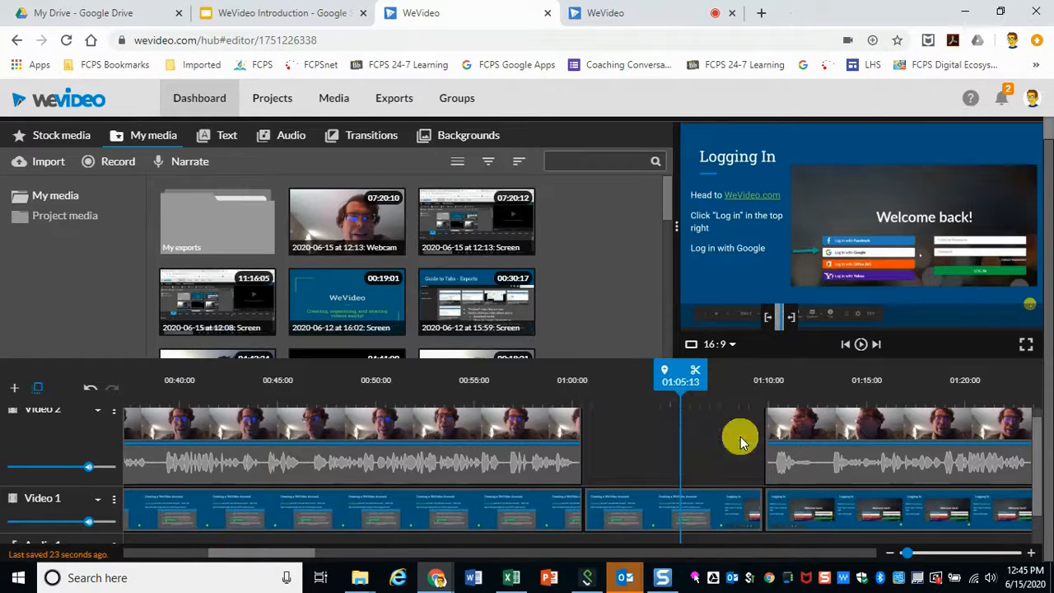
pyautogui.click(737, 502)
pyautogui.press('Delete')
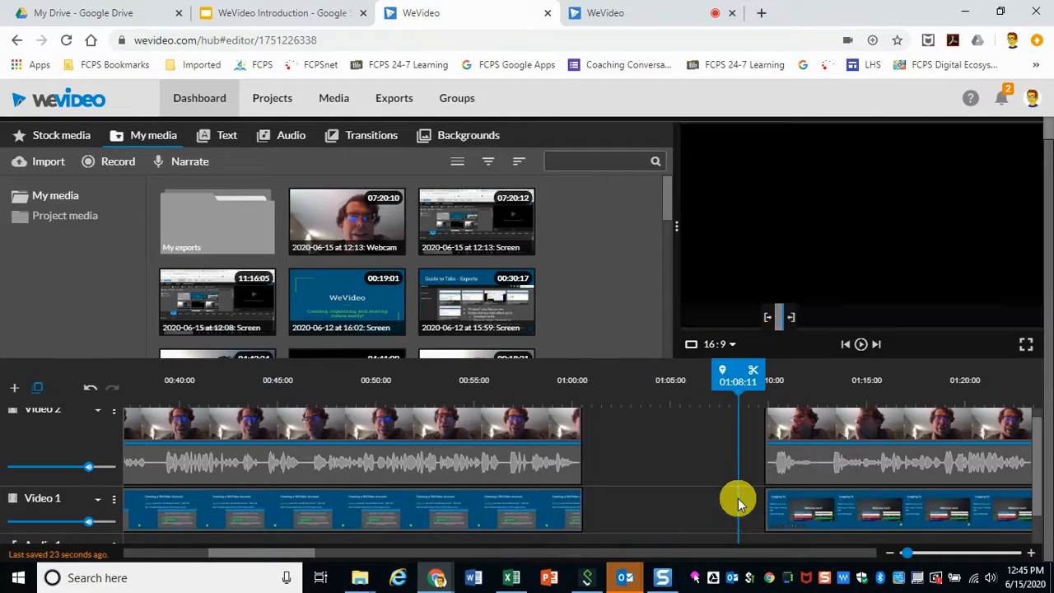
# Step: Move the later webcam and screen segments left to close the gap at 01:00:14
pyautogui.moveTo(835, 422); pyautogui.dragTo(651, 436)
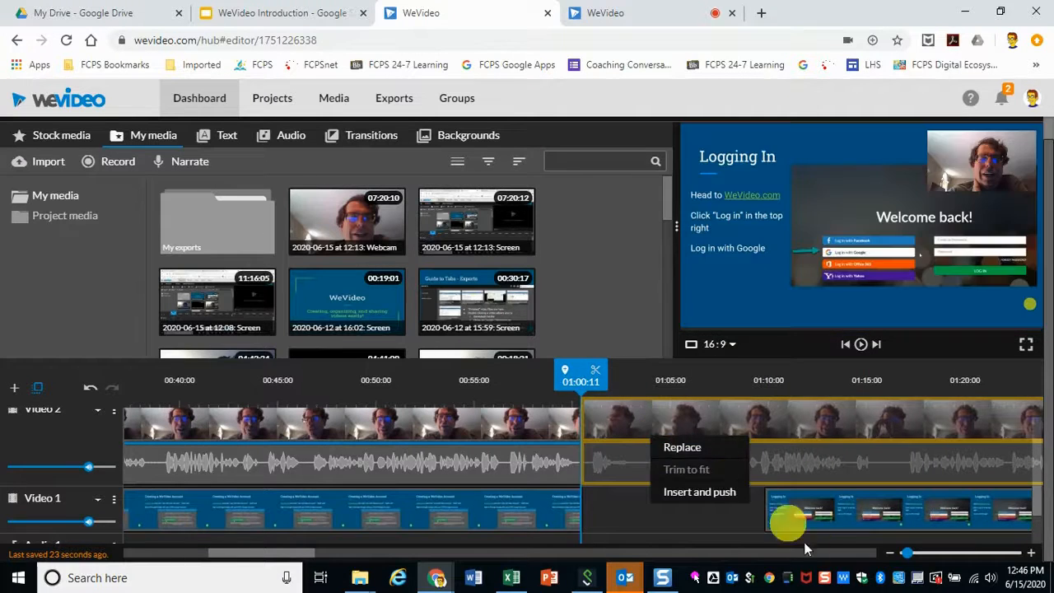
pyautogui.click(836, 505)
pyautogui.moveTo(836, 505); pyautogui.dragTo(659, 518)
pyautogui.moveTo(828, 428); pyautogui.dragTo(653, 445)
pyautogui.moveTo(889, 513); pyautogui.dragTo(710, 513)
# Step: Play back across the join and split the screen clip at about 01:16:14
pyautogui.click(572, 374)
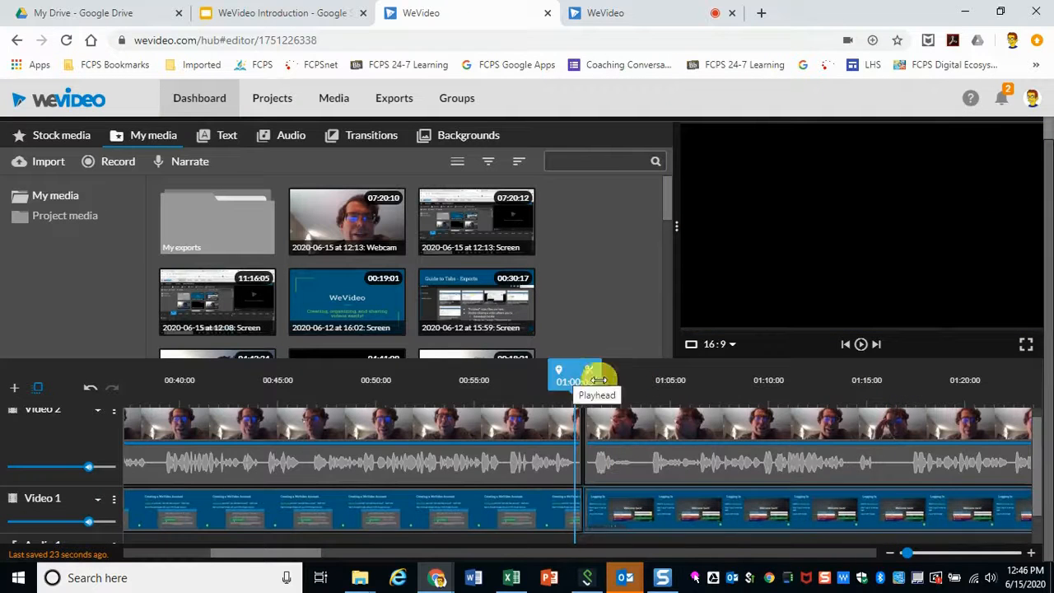
pyautogui.click(861, 346)
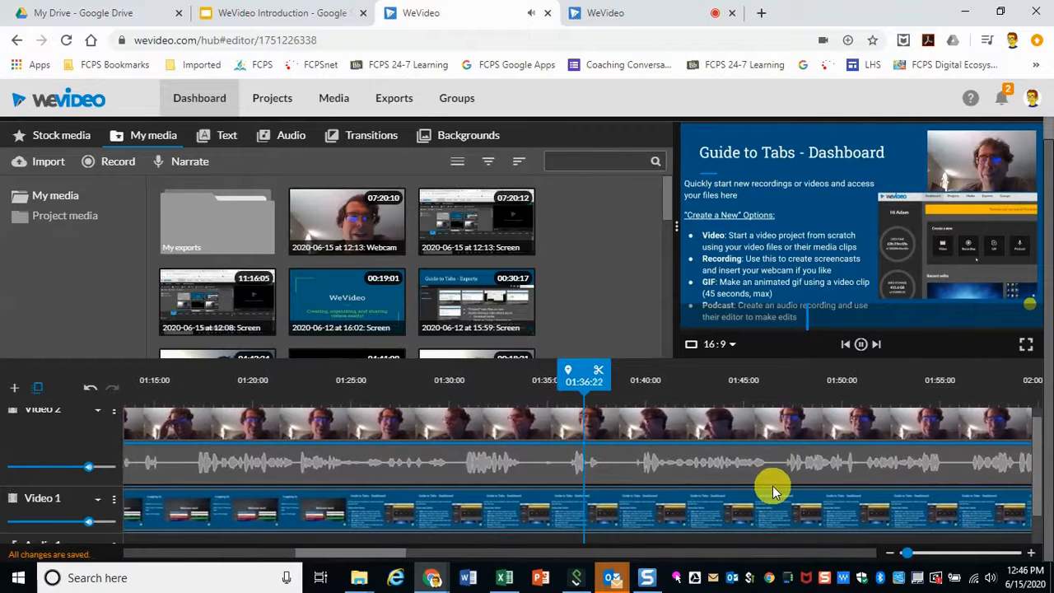
pyautogui.click(860, 345)
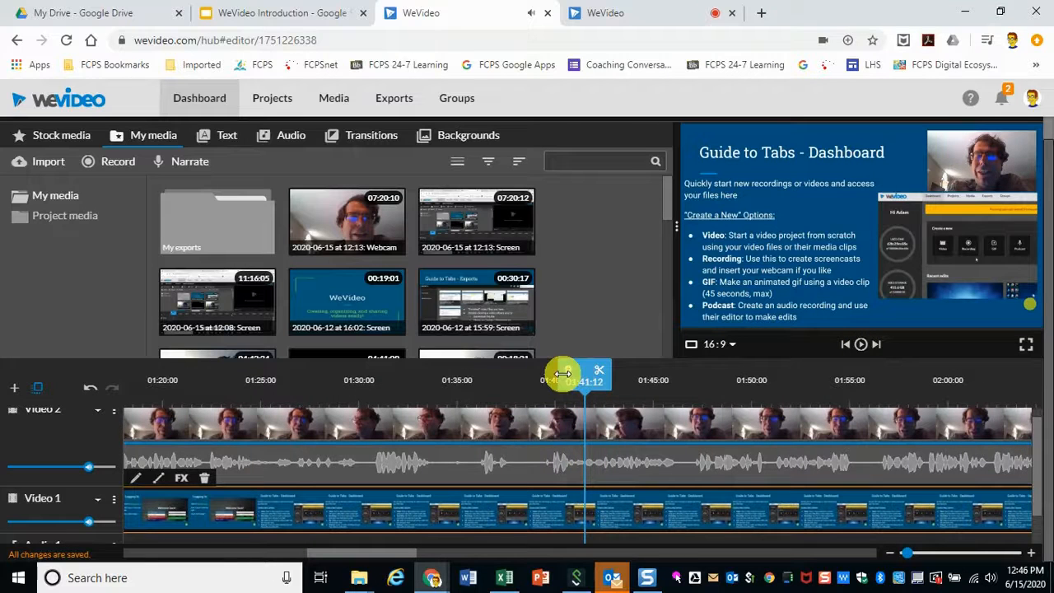
pyautogui.moveTo(579, 375); pyautogui.dragTo(268, 378)
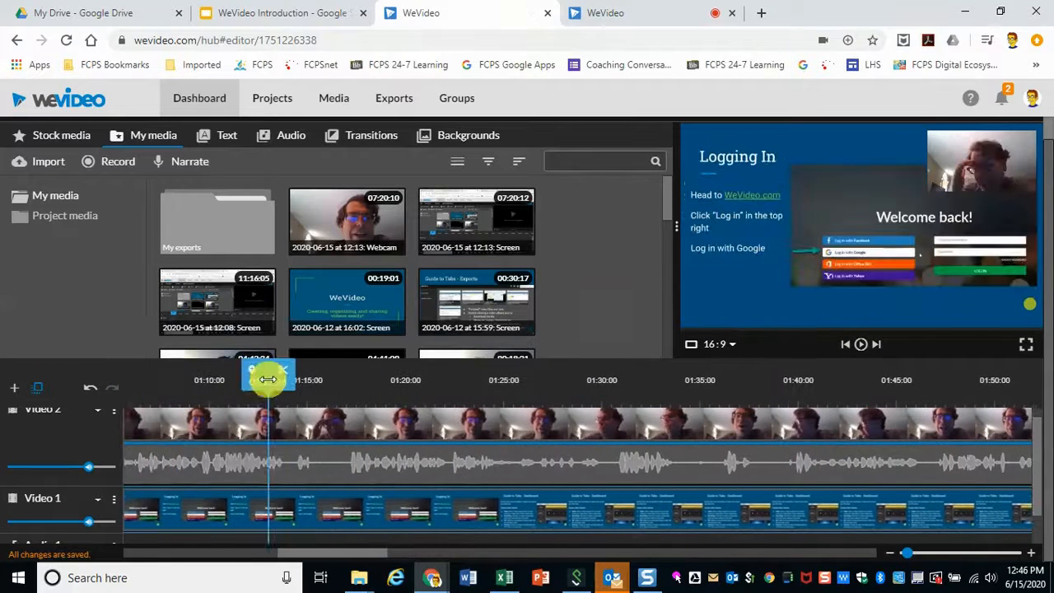
pyautogui.click(860, 346)
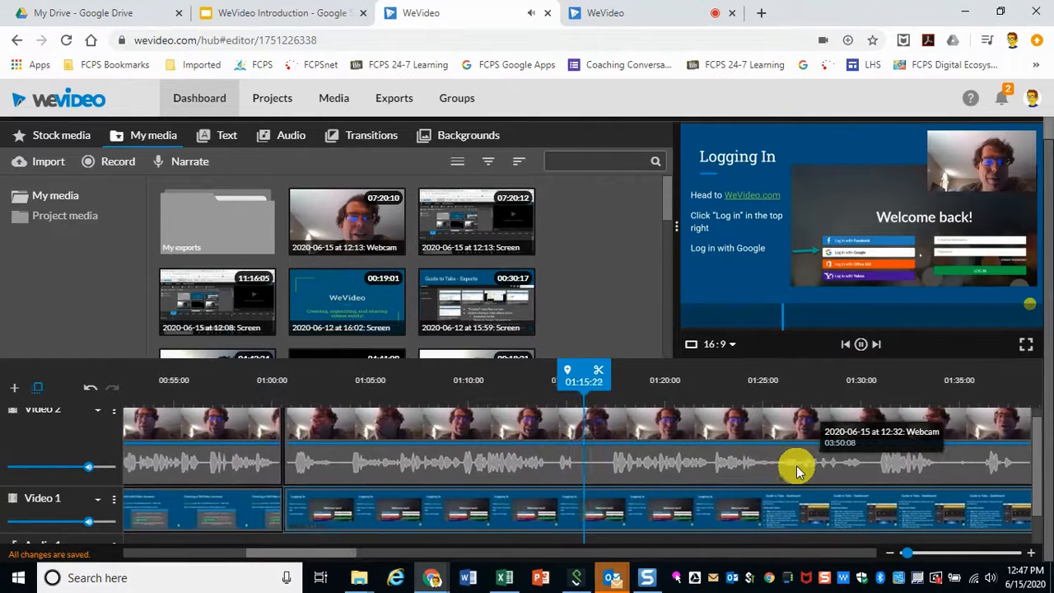
pyautogui.click(860, 344)
pyautogui.moveTo(584, 376); pyautogui.dragTo(543, 396)
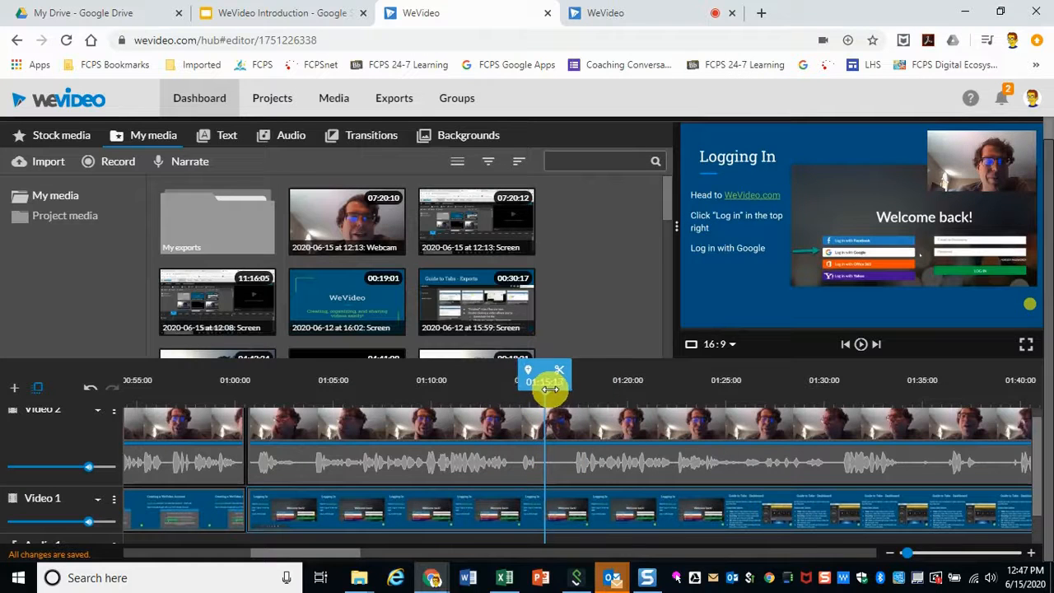
pyautogui.moveTo(558, 389); pyautogui.dragTo(564, 387)
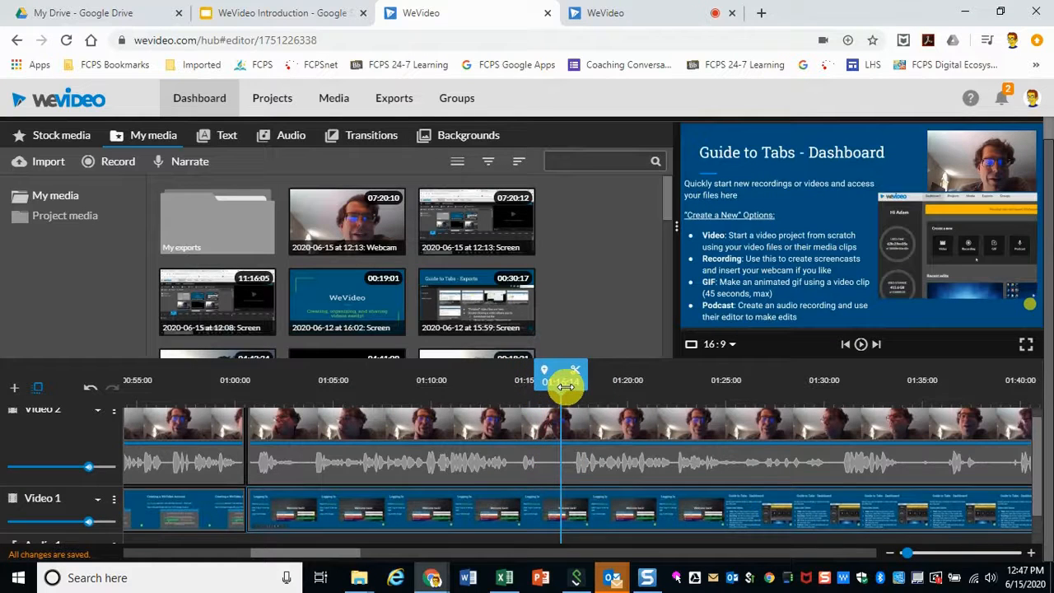
pyautogui.click(574, 370)
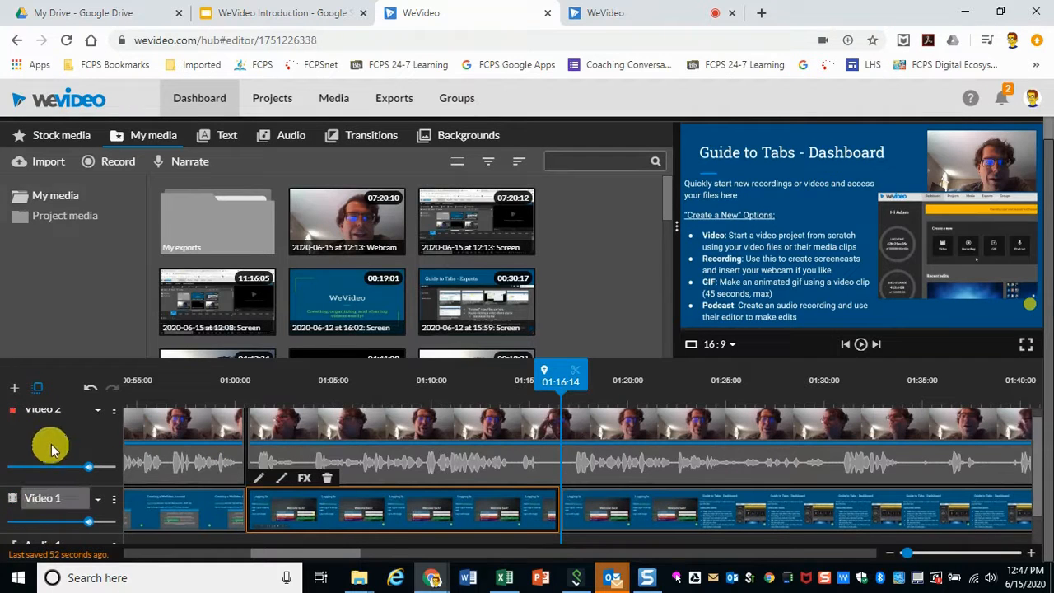
# Step: Split the webcam clip at about 01:16:13
pyautogui.scroll(1, 69, 437)
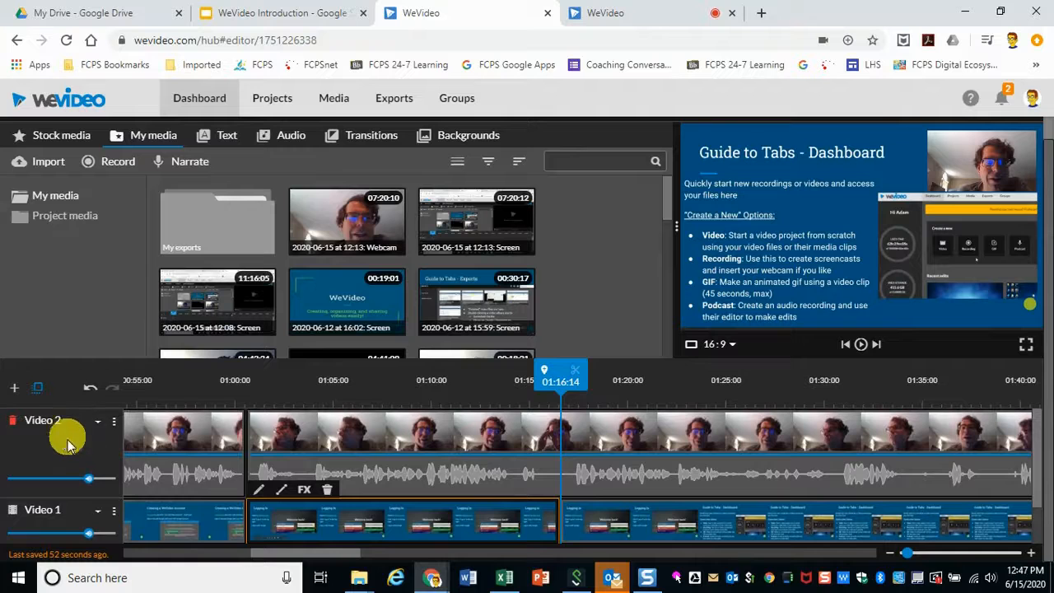
pyautogui.click(114, 422)
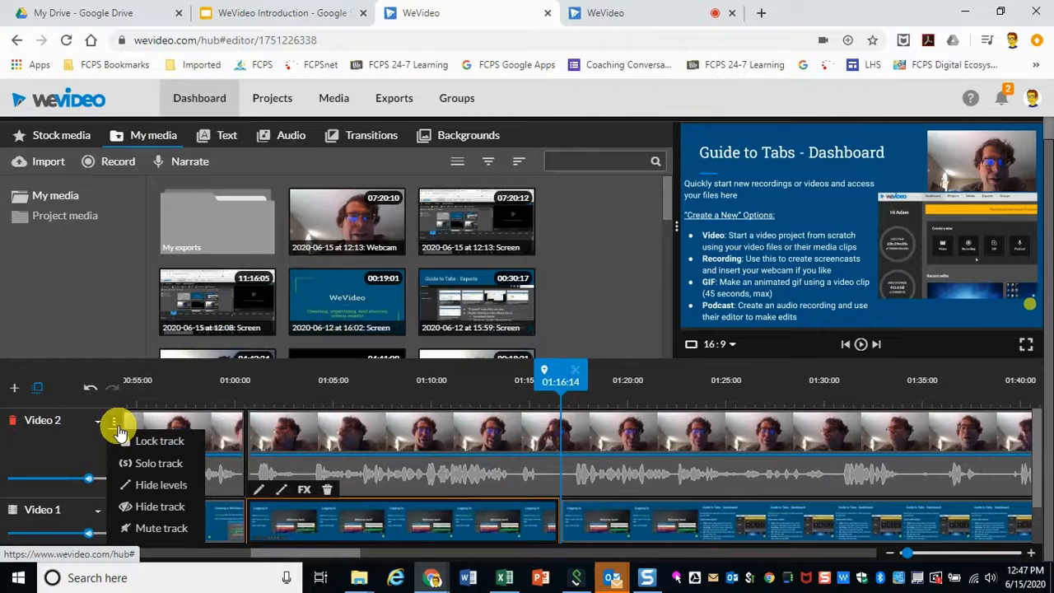
pyautogui.click(114, 422)
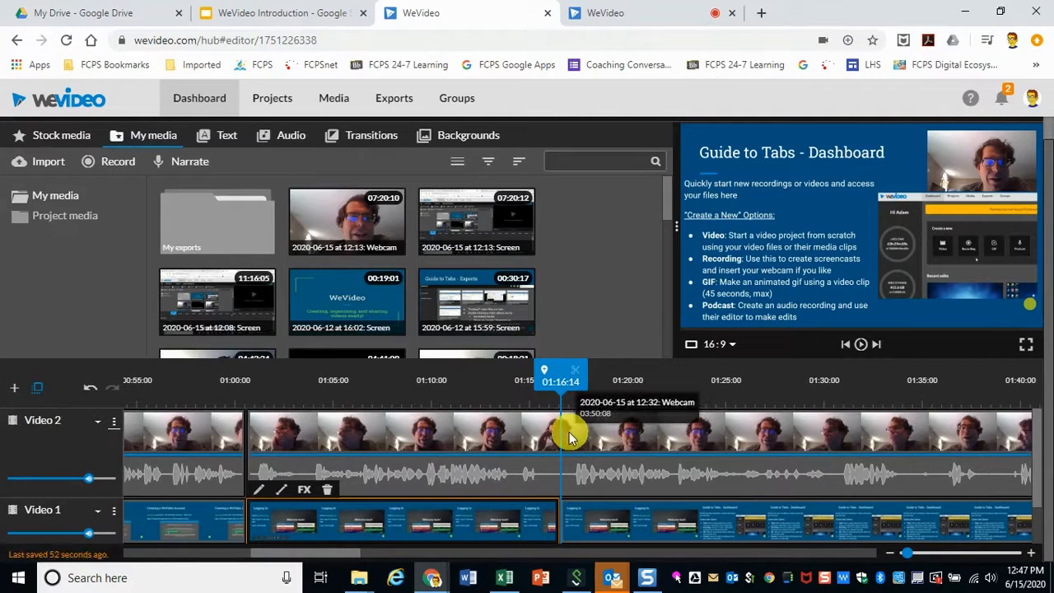
pyautogui.click(562, 439)
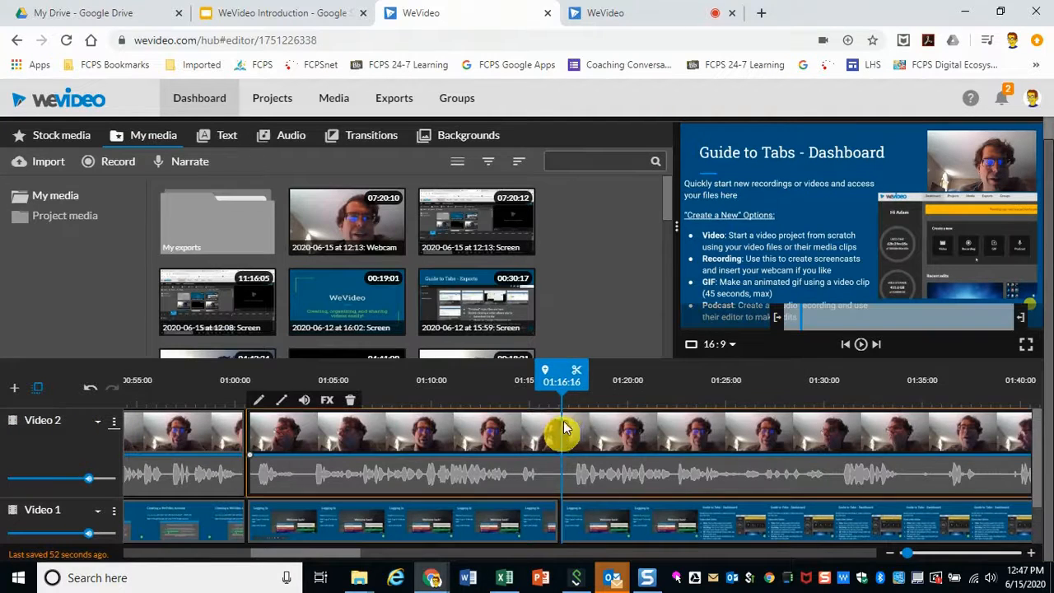
pyautogui.moveTo(564, 379); pyautogui.dragTo(559, 378)
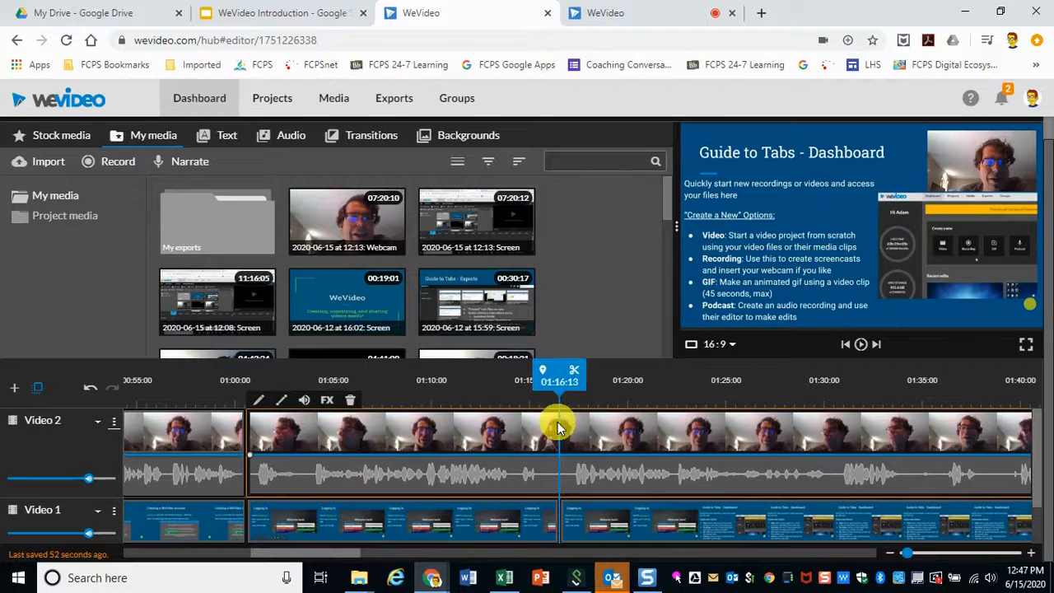
pyautogui.click(576, 372)
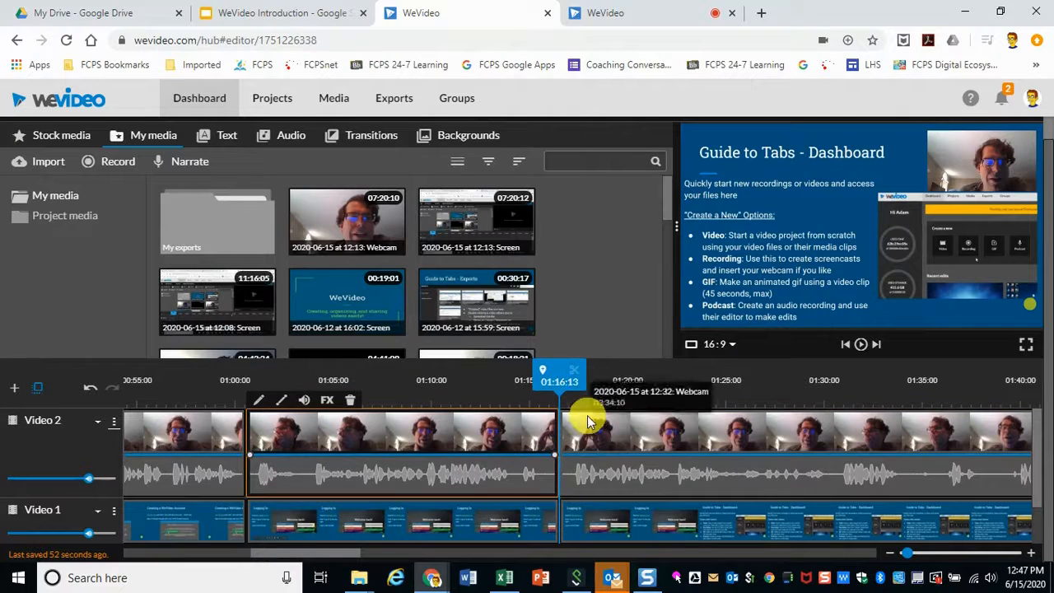
# Step: Play through the later section and split the webcam clip at about 01:39:20
pyautogui.click(815, 419)
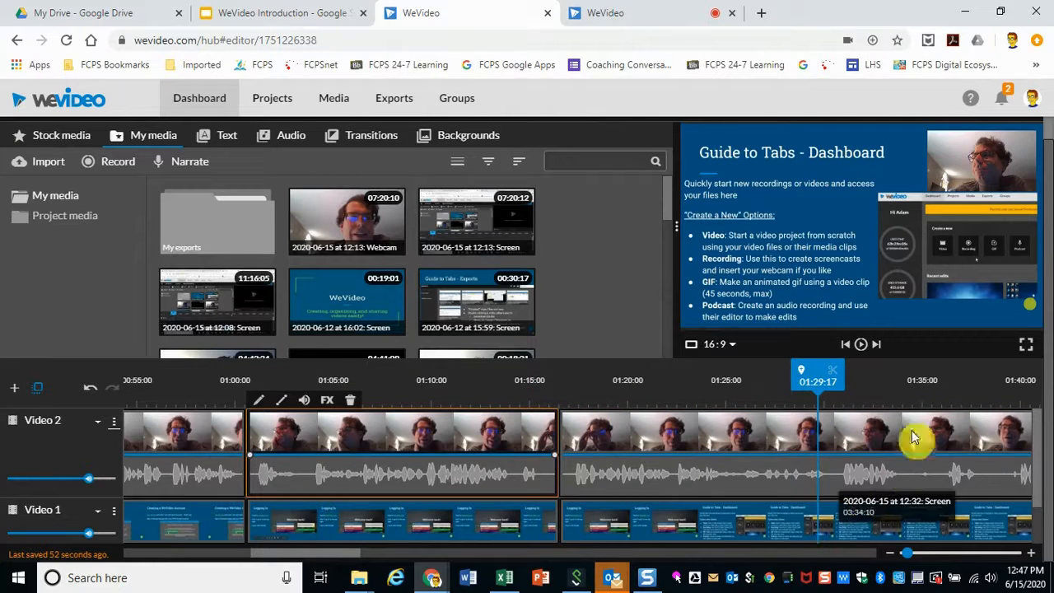
pyautogui.moveTo(819, 377); pyautogui.dragTo(546, 369)
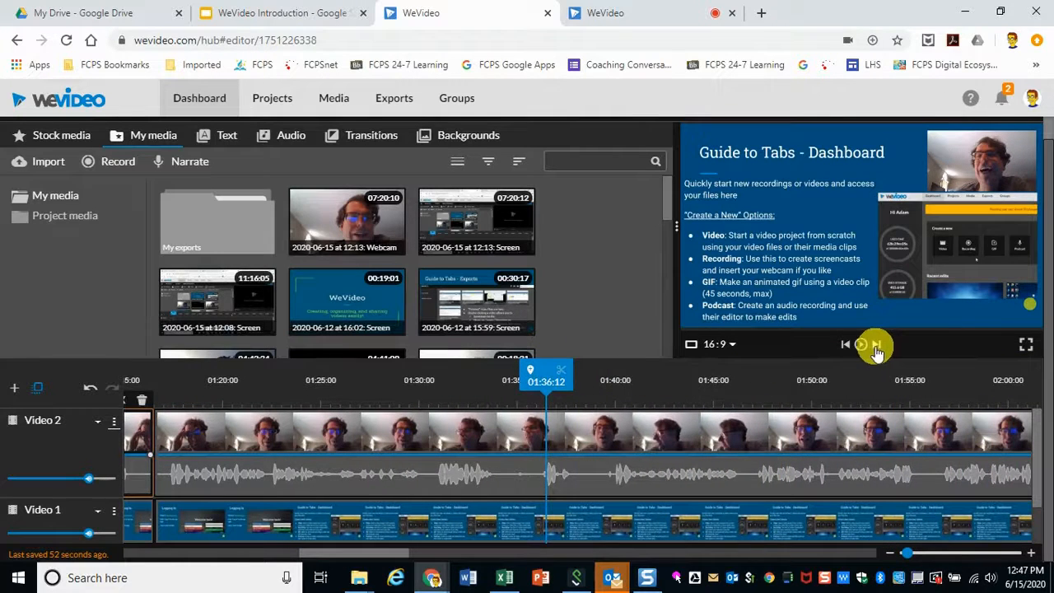
pyautogui.click(862, 346)
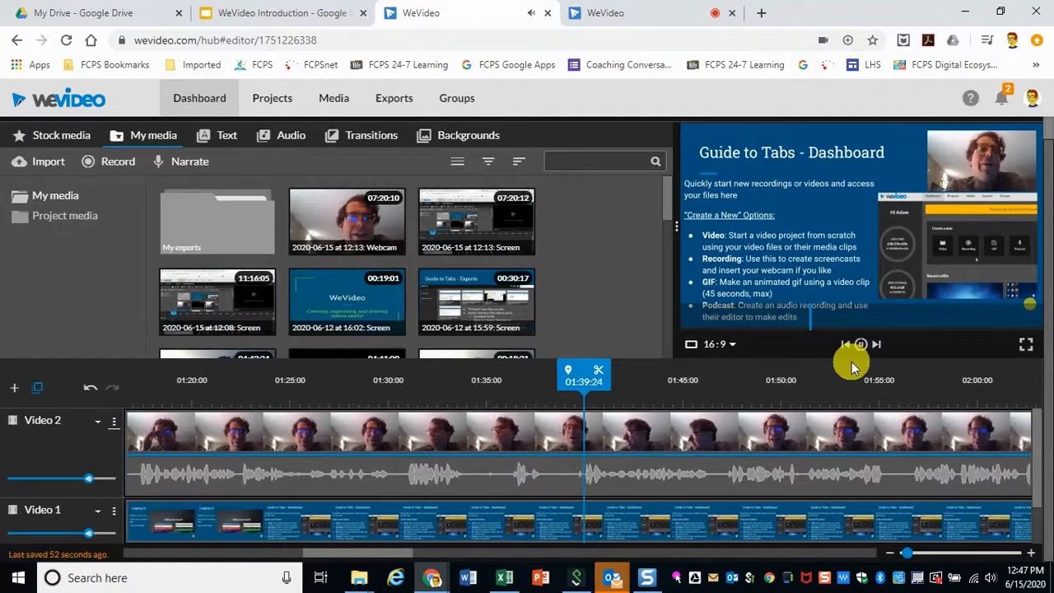
pyautogui.moveTo(585, 369); pyautogui.dragTo(543, 376)
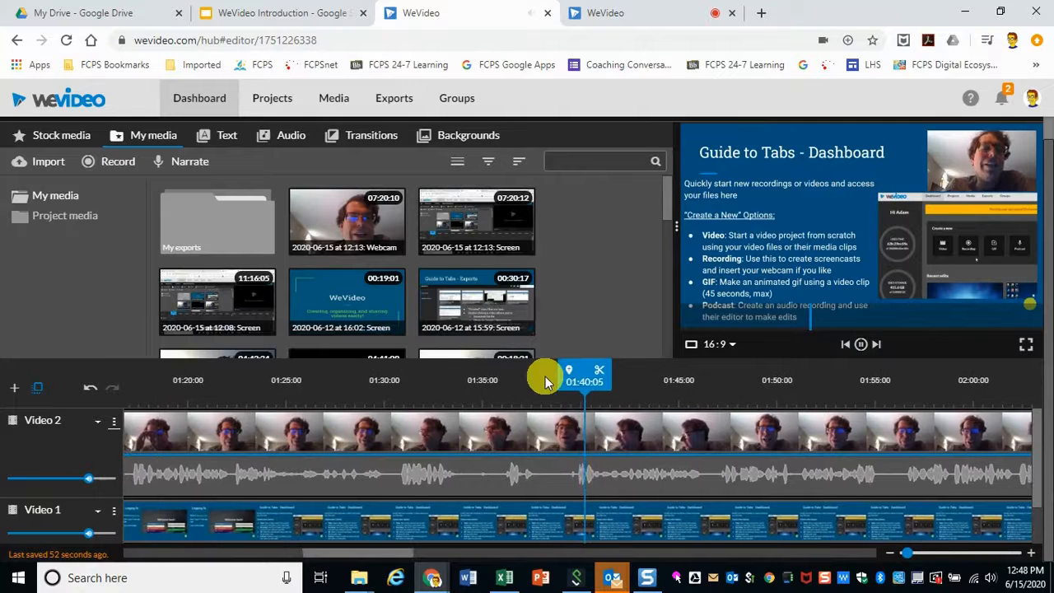
pyautogui.click(861, 344)
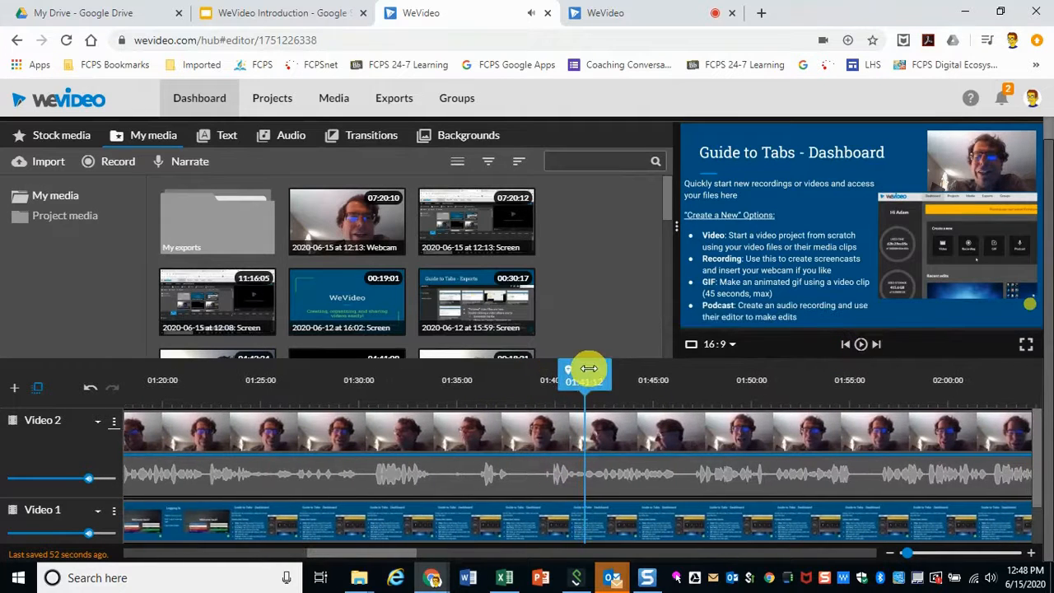
pyautogui.moveTo(563, 378); pyautogui.dragTo(556, 380)
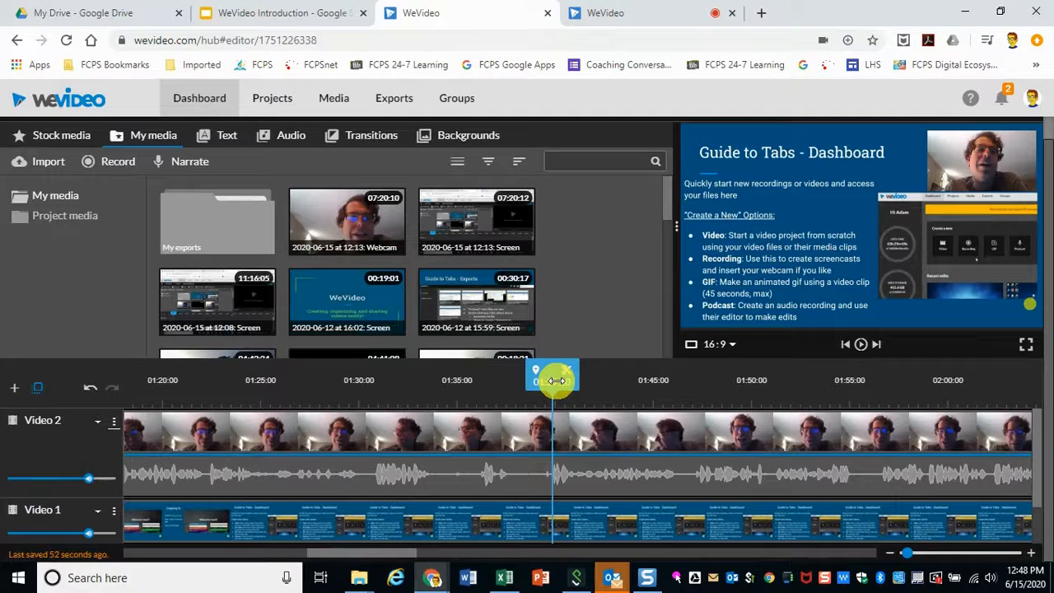
pyautogui.click(552, 442)
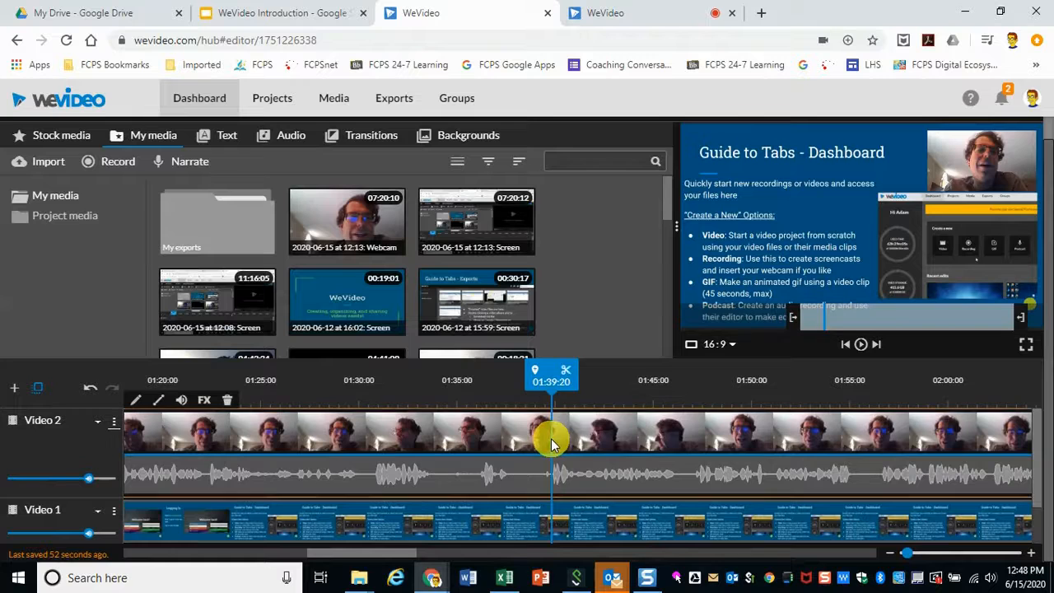
pyautogui.click(567, 374)
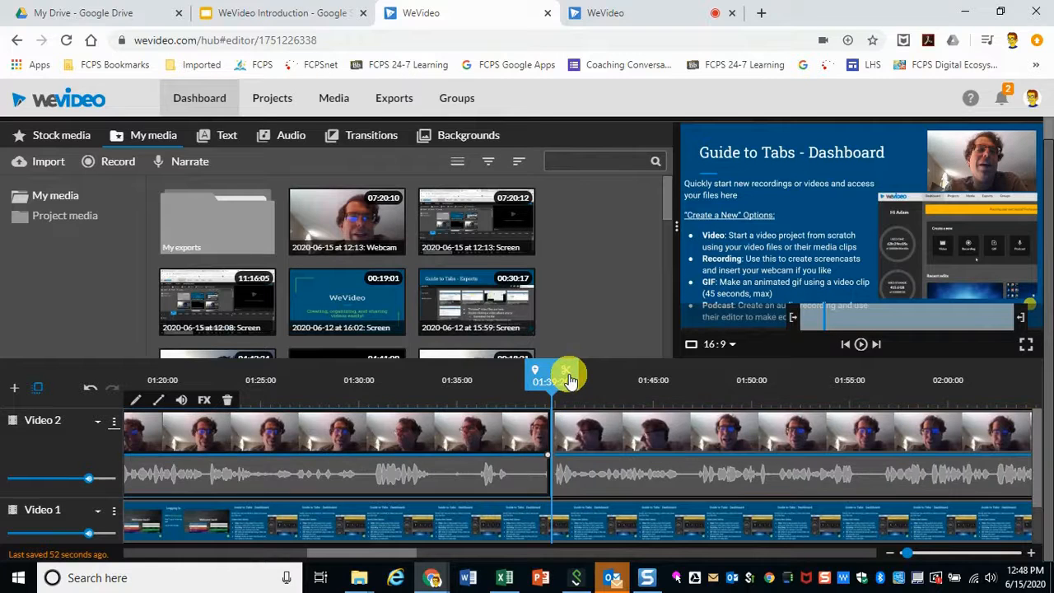
# Step: Split the screen clip at 01:39:20 and delete the cut-out webcam and screen segments before it
pyautogui.click(552, 524)
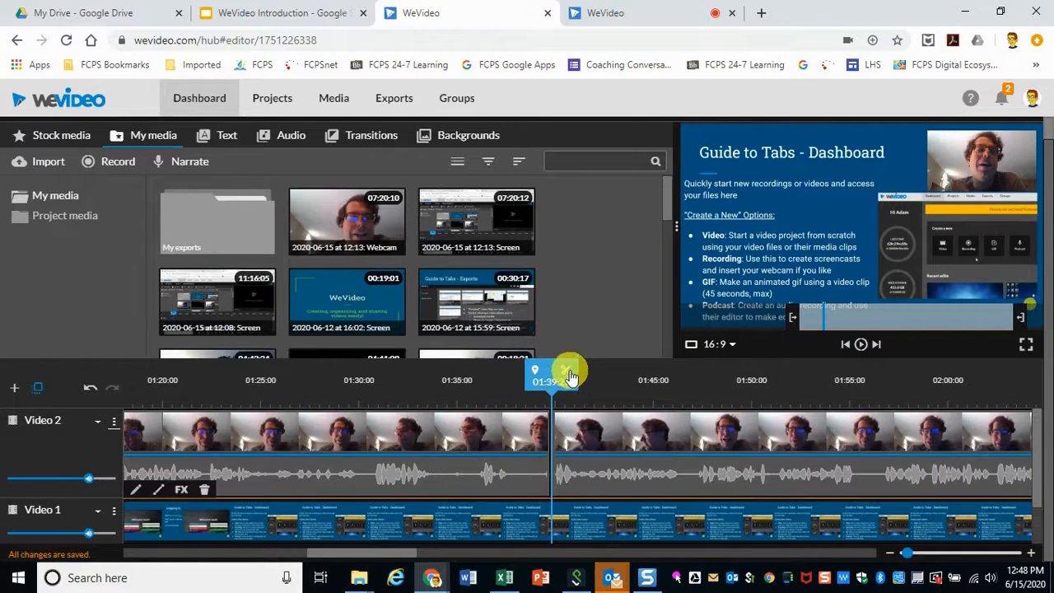
pyautogui.click(568, 375)
pyautogui.click(465, 437)
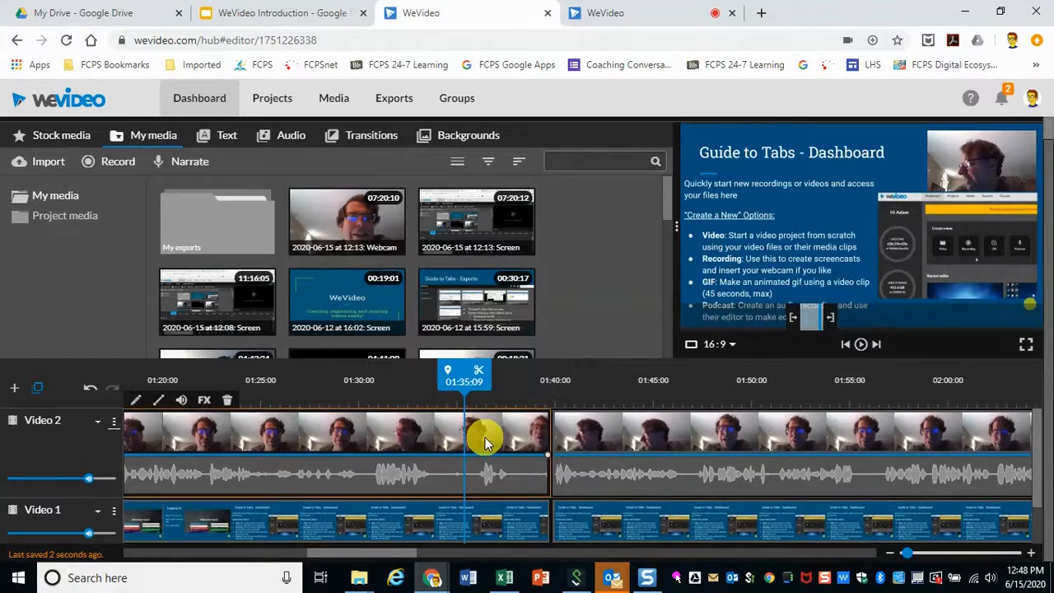
pyautogui.press('Delete')
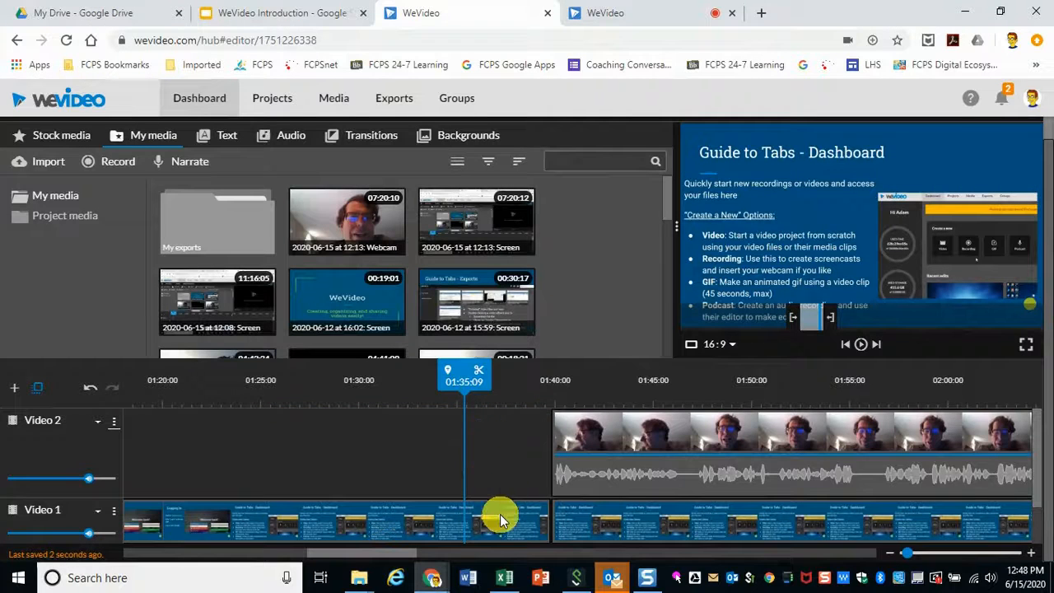
pyautogui.click(500, 518)
pyautogui.press('Delete')
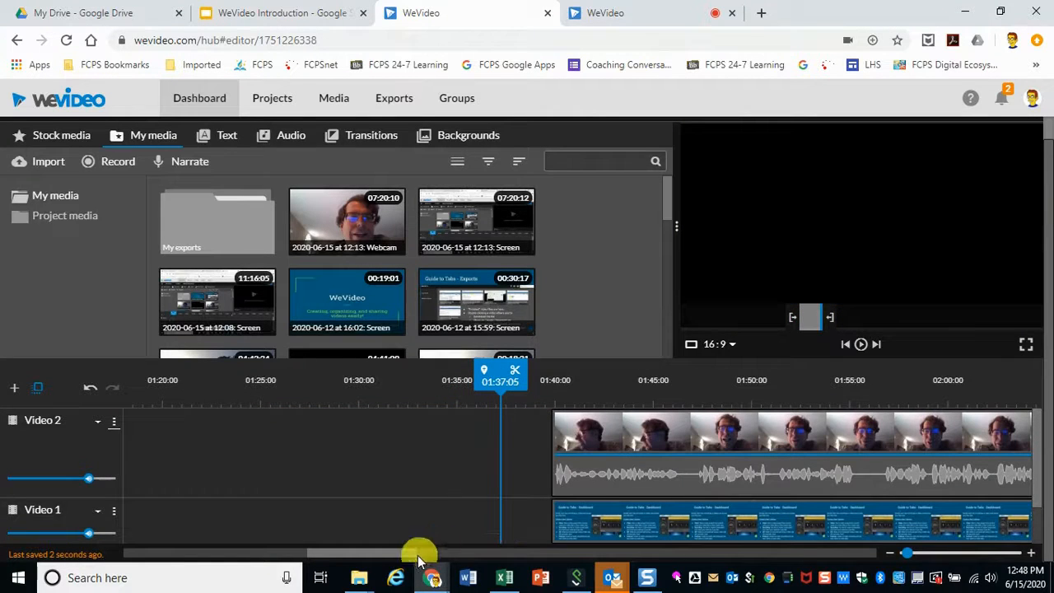
# Step: Move the later webcam and screen segments left to close the gap at about 01:16
pyautogui.click(890, 555)
pyautogui.moveTo(741, 426); pyautogui.dragTo(264, 435)
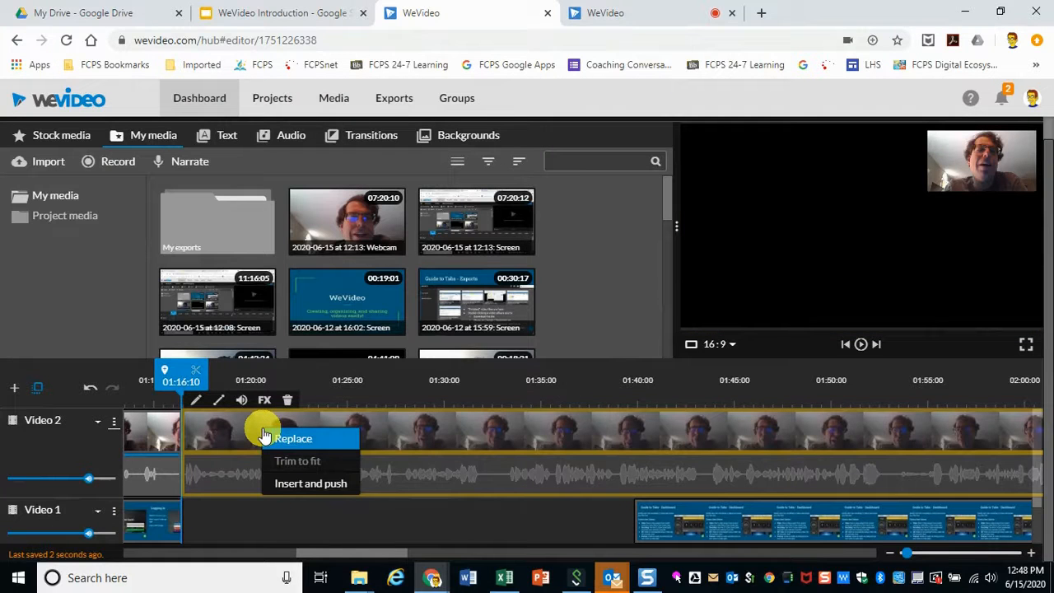
pyautogui.click(303, 516)
pyautogui.moveTo(687, 527); pyautogui.dragTo(247, 481)
pyautogui.moveTo(185, 376); pyautogui.dragTo(167, 365)
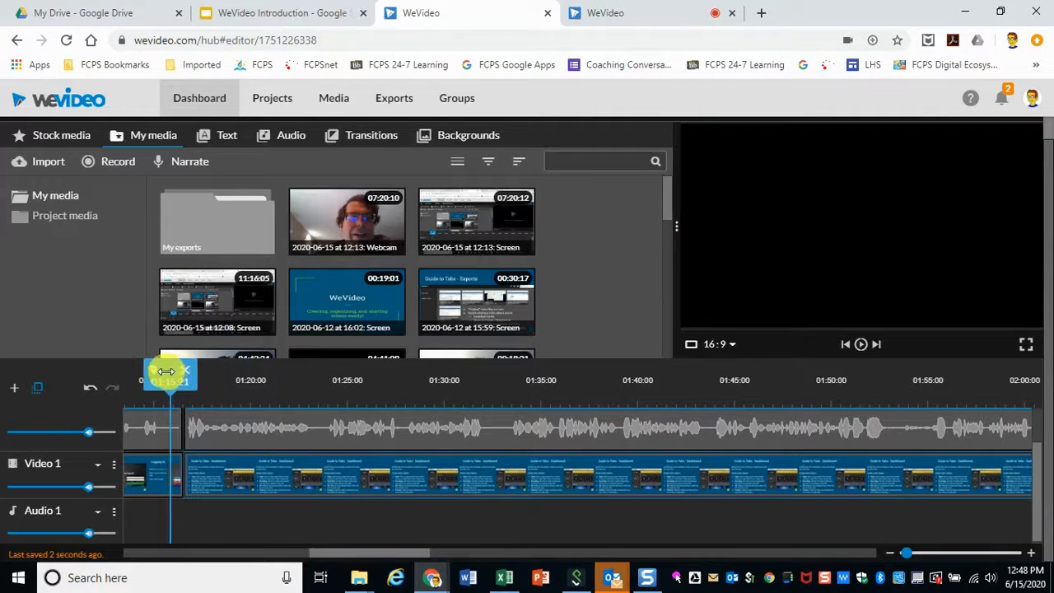
# Step: Play back across the join at about 01:00 to review the cut
pyautogui.click(858, 346)
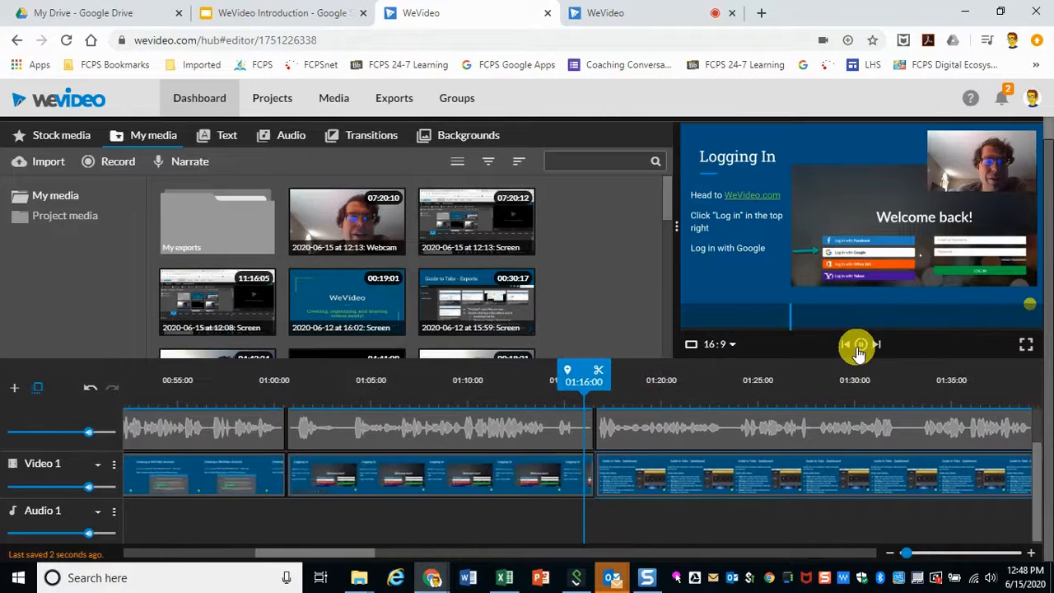
pyautogui.click(860, 345)
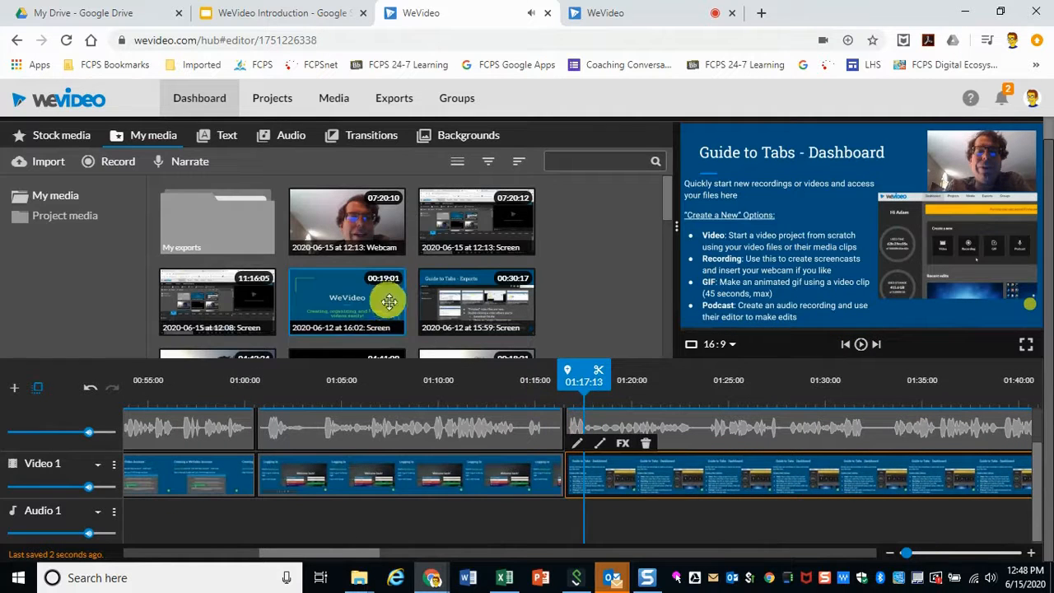
pyautogui.moveTo(584, 372); pyautogui.dragTo(246, 381)
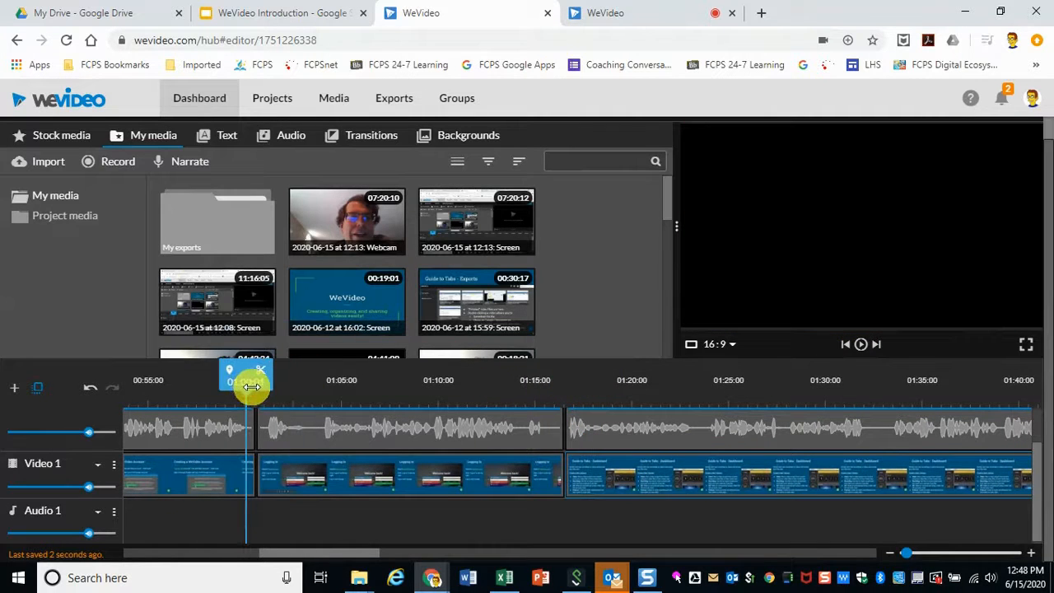
pyautogui.moveTo(909, 550); pyautogui.dragTo(971, 538)
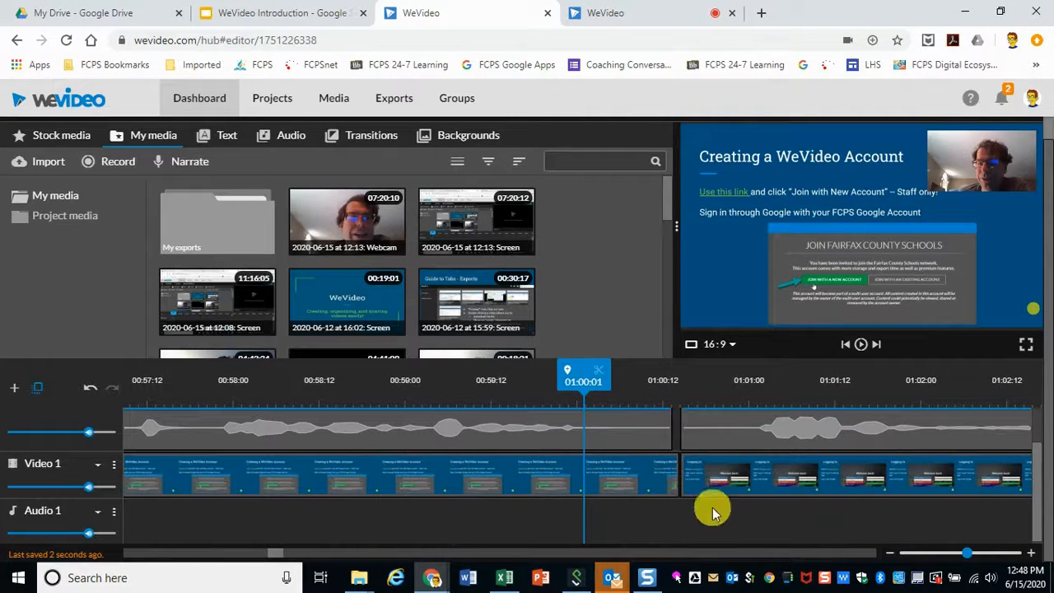
pyautogui.moveTo(580, 385)
pyautogui.mouseDown()
pyautogui.moveTo(690, 401)
pyautogui.moveTo(621, 400)
pyautogui.mouseUp()
pyautogui.moveTo(670, 423); pyautogui.dragTo(675, 423)
pyautogui.moveTo(690, 384); pyautogui.dragTo(644, 383)
pyautogui.click(858, 344)
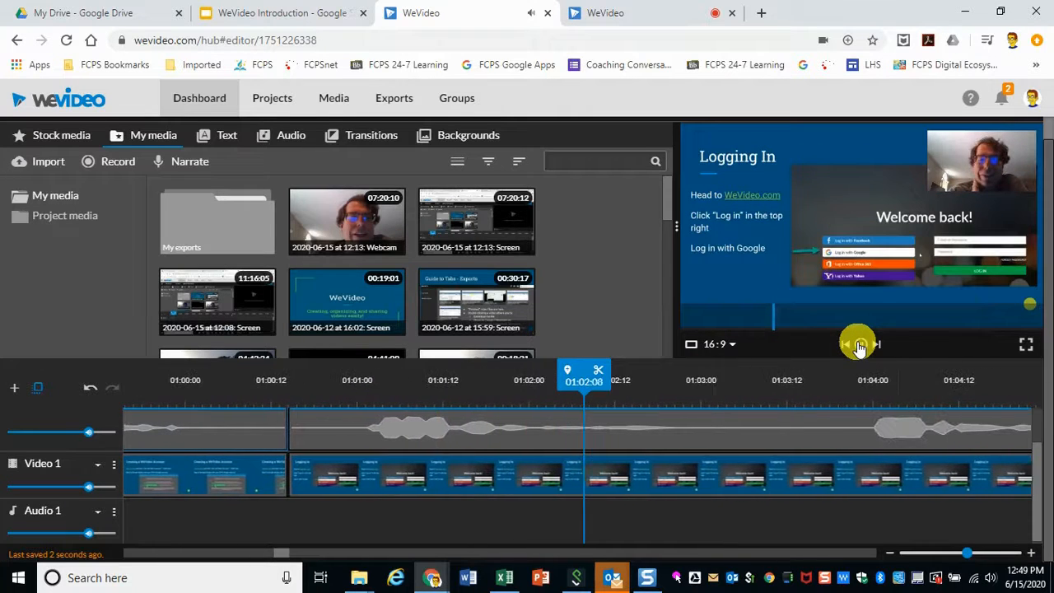
pyautogui.click(858, 344)
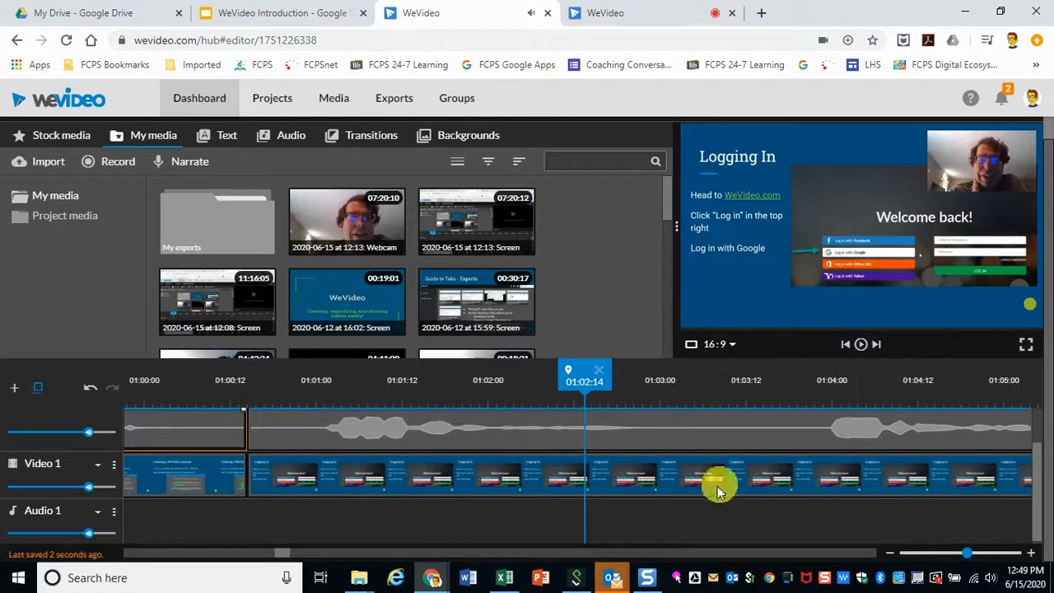
# Step: Extend the end of the earlier webcam segment slightly to meet the join at about 01:16
pyautogui.click(322, 557)
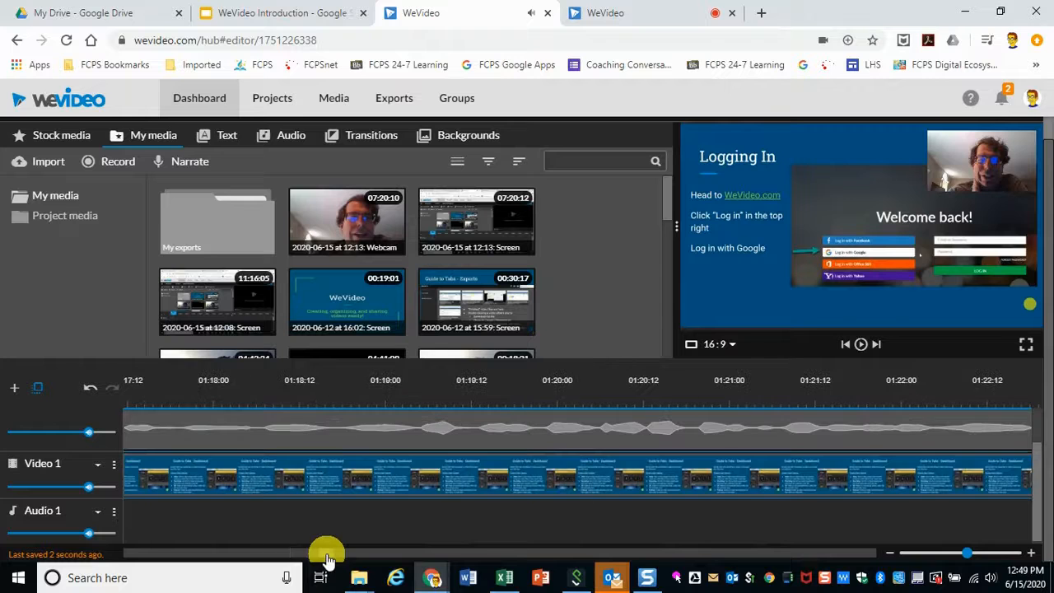
pyautogui.click(948, 555)
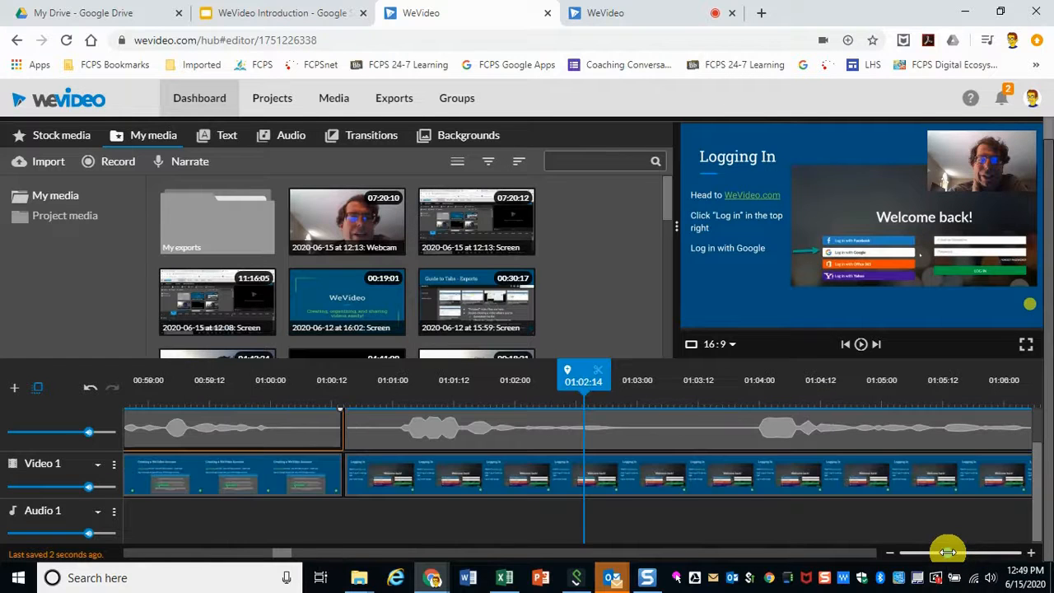
pyautogui.moveTo(951, 551); pyautogui.dragTo(914, 564)
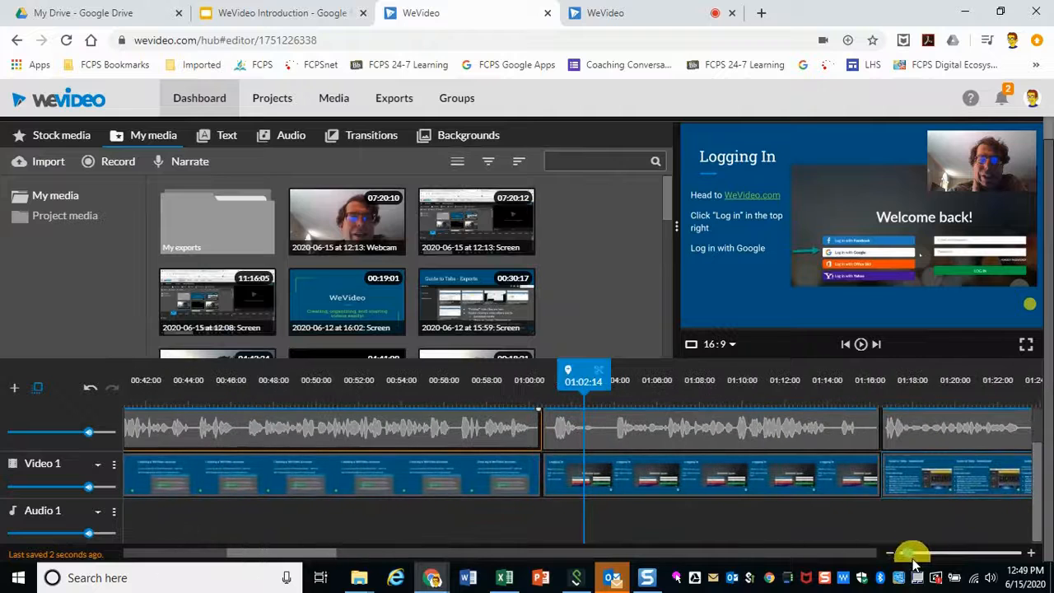
pyautogui.click(879, 390)
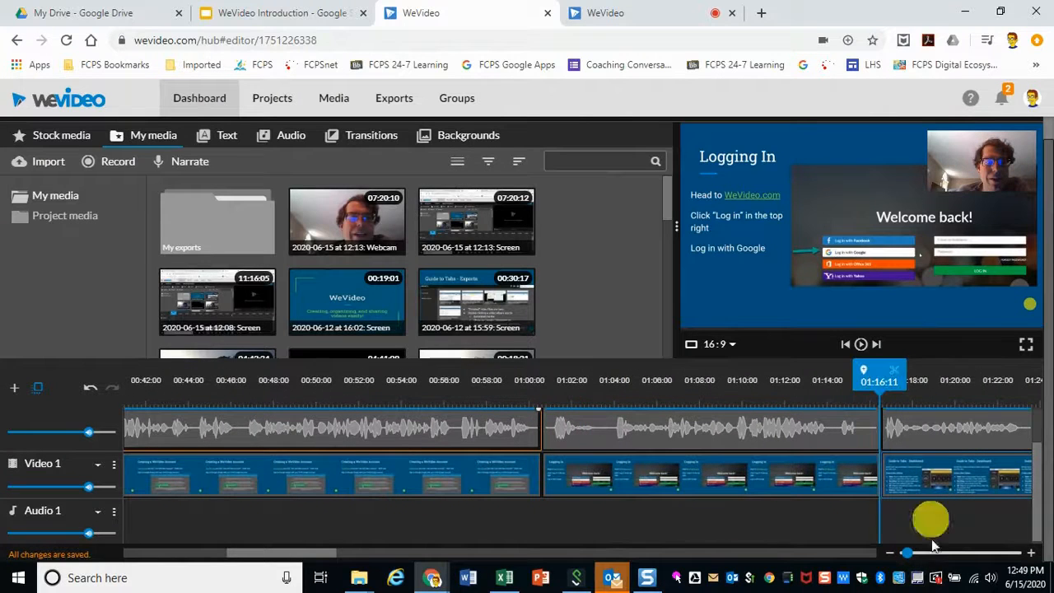
pyautogui.moveTo(907, 551); pyautogui.dragTo(982, 550)
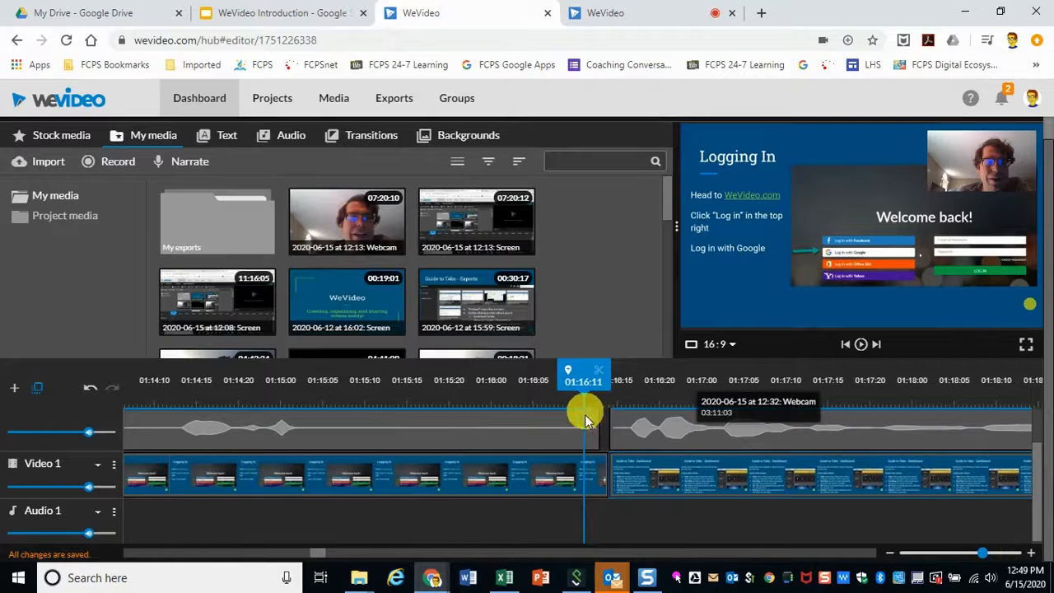
pyautogui.moveTo(1035, 488); pyautogui.dragTo(574, 421)
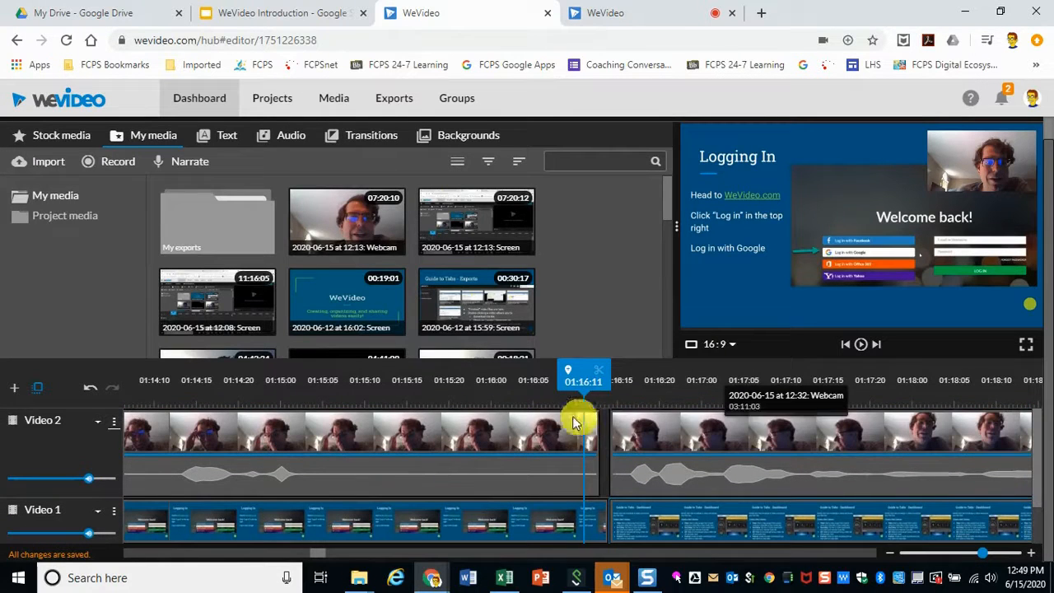
pyautogui.click(525, 436)
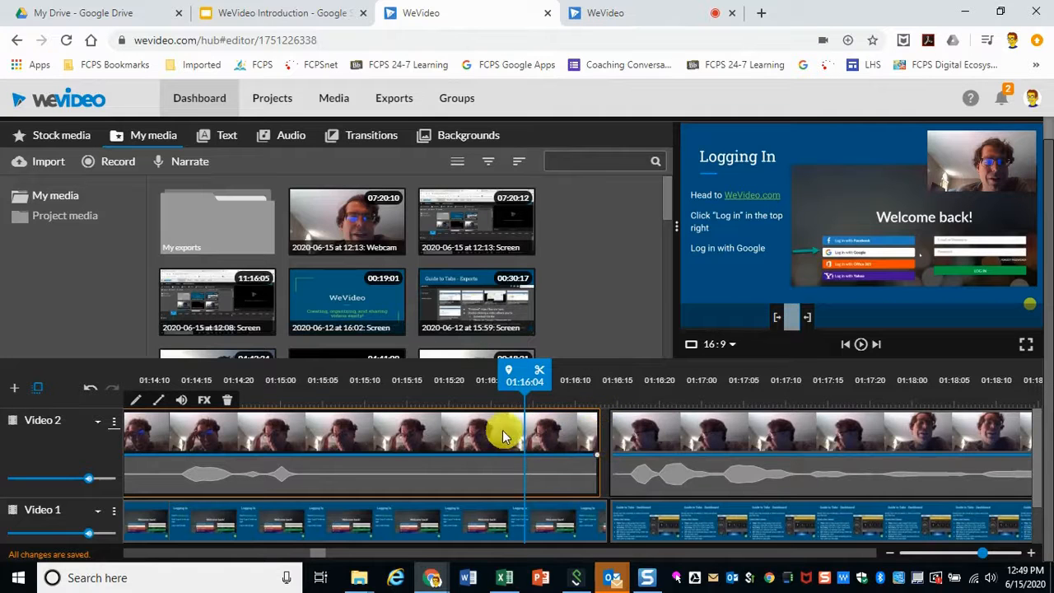
pyautogui.moveTo(597, 434); pyautogui.dragTo(603, 432)
# Step: Play back the edited timeline from about 01:16 onward to review the joins
pyautogui.moveTo(610, 376); pyautogui.dragTo(578, 376)
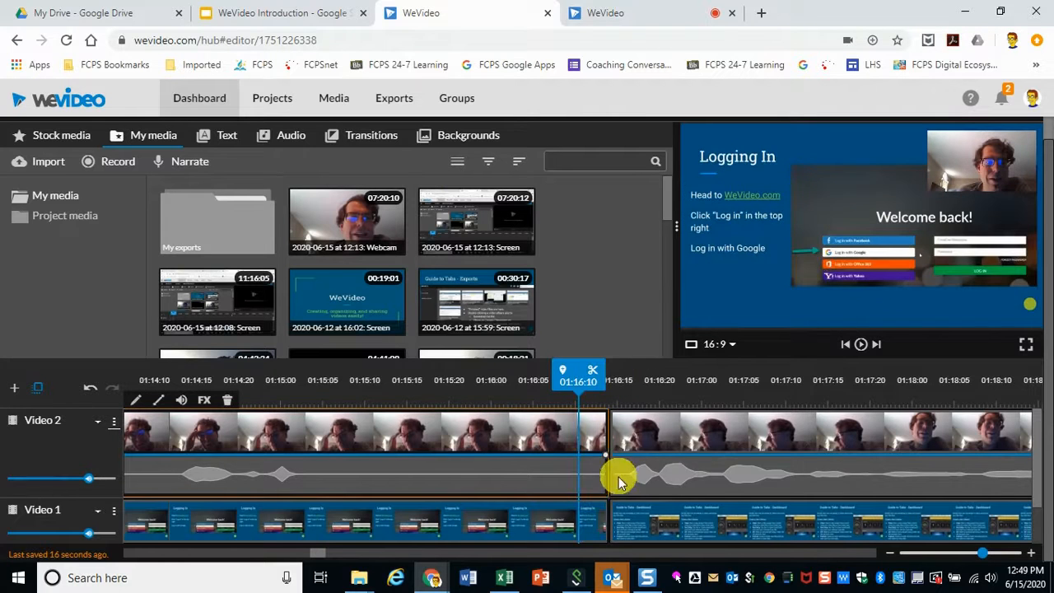
pyautogui.click(625, 533)
pyautogui.moveTo(982, 554)
pyautogui.mouseDown()
pyautogui.moveTo(995, 554)
pyautogui.moveTo(984, 554)
pyautogui.mouseUp()
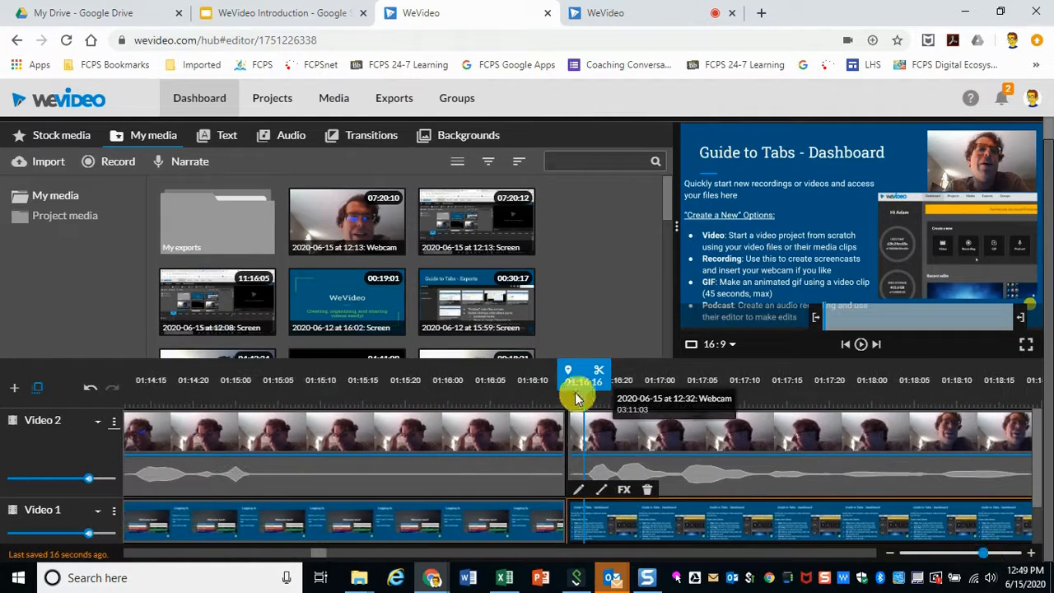
pyautogui.moveTo(576, 399); pyautogui.dragTo(565, 377)
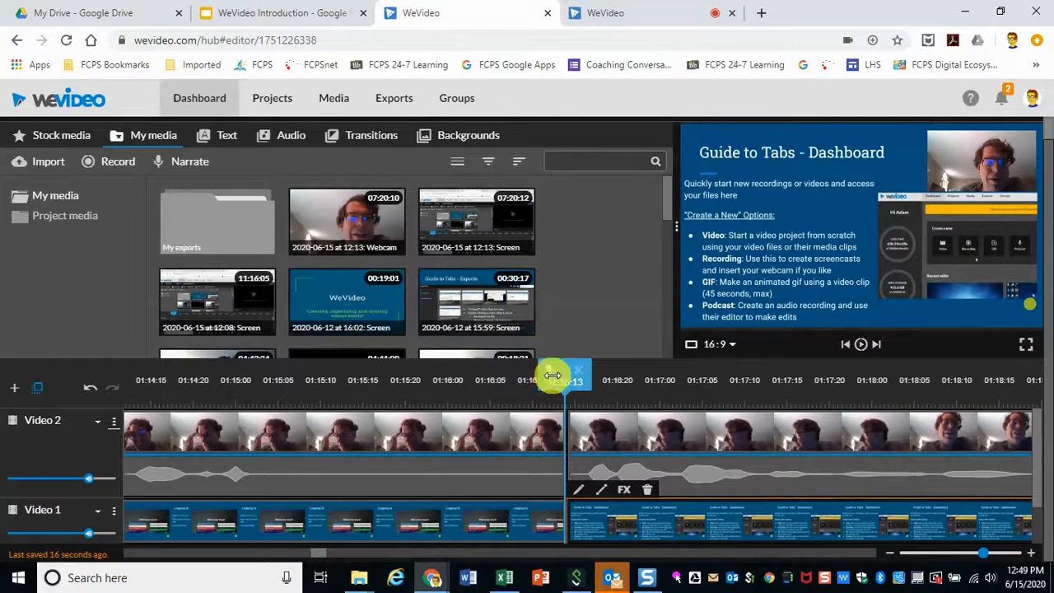
pyautogui.moveTo(558, 376); pyautogui.dragTo(165, 378)
pyautogui.click(860, 345)
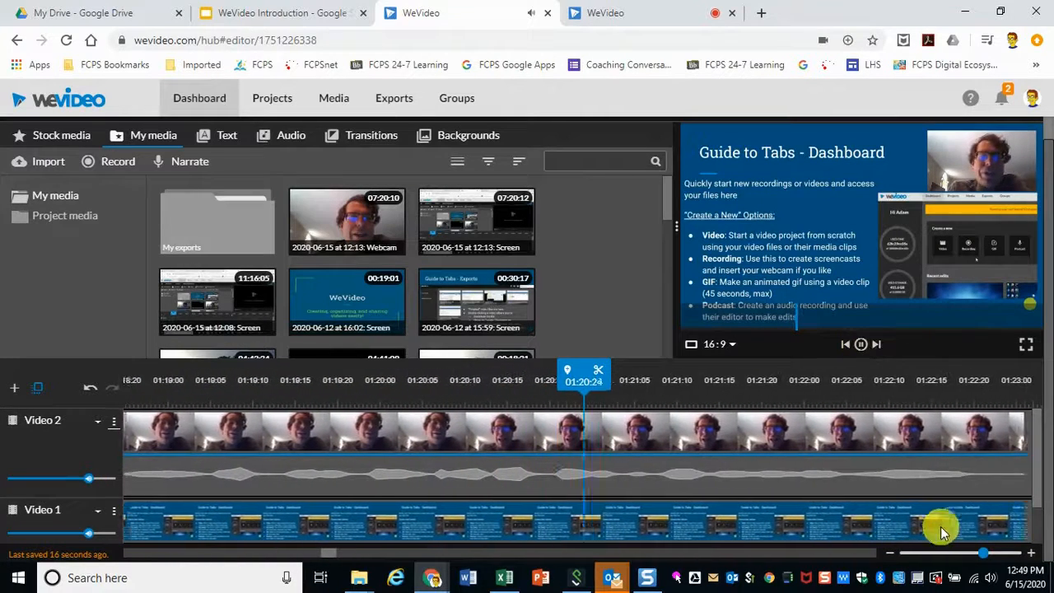
pyautogui.moveTo(980, 551); pyautogui.dragTo(895, 558)
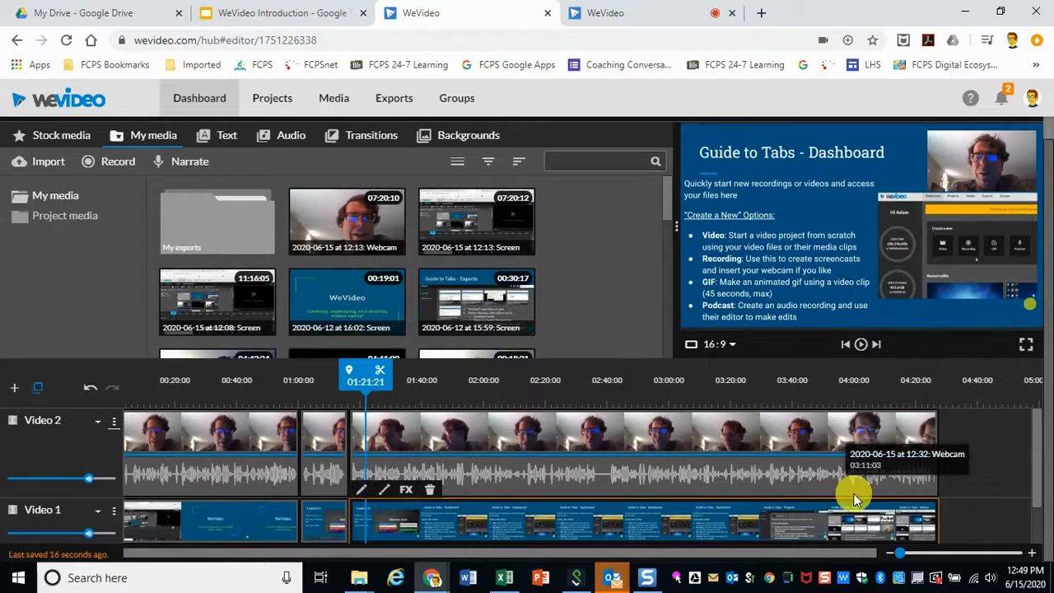
pyautogui.moveTo(352, 374); pyautogui.dragTo(895, 451)
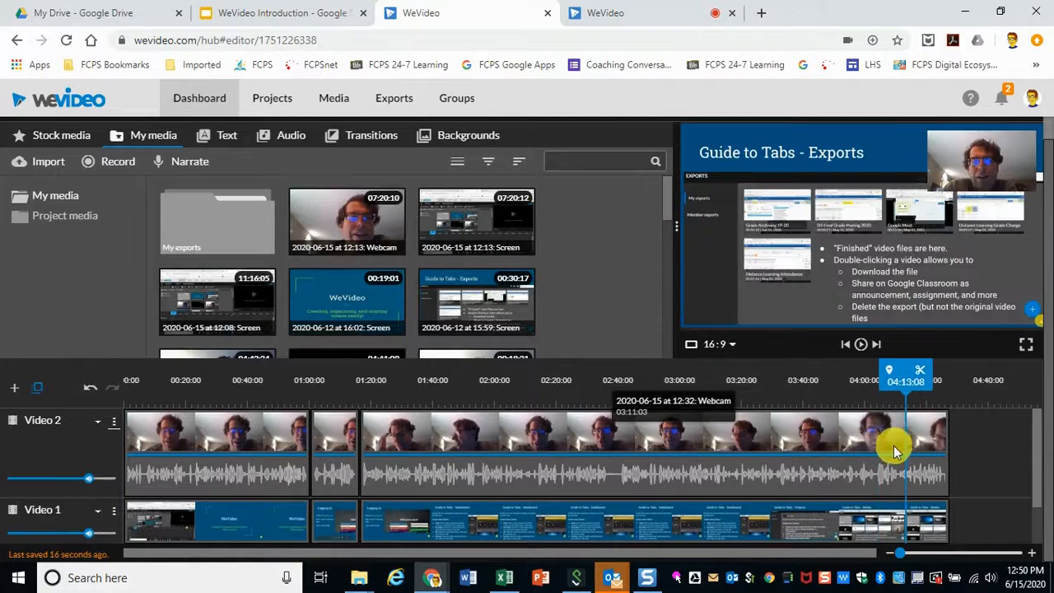
pyautogui.click(860, 344)
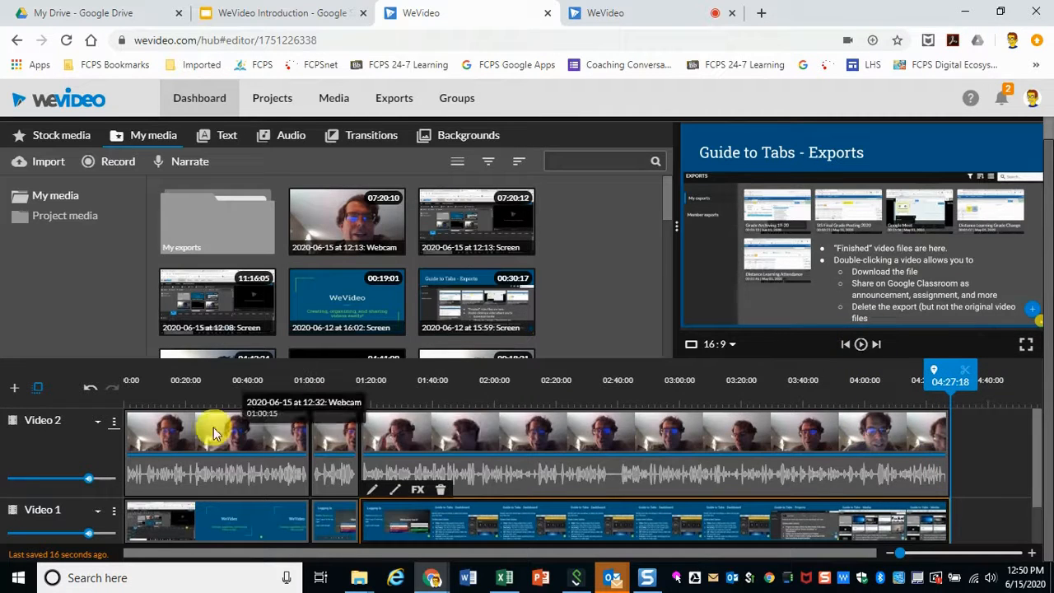
pyautogui.moveTo(948, 377); pyautogui.dragTo(797, 401)
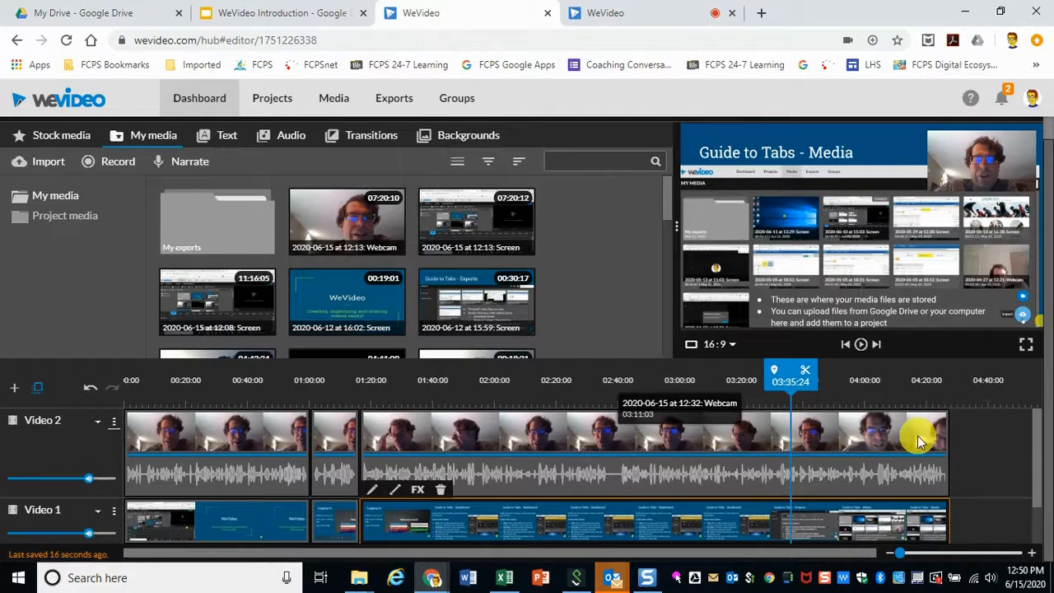
# Step: Open the later webcam clip's transform settings and resize the overlay to scale 0.41
pyautogui.doubleClick(875, 435)
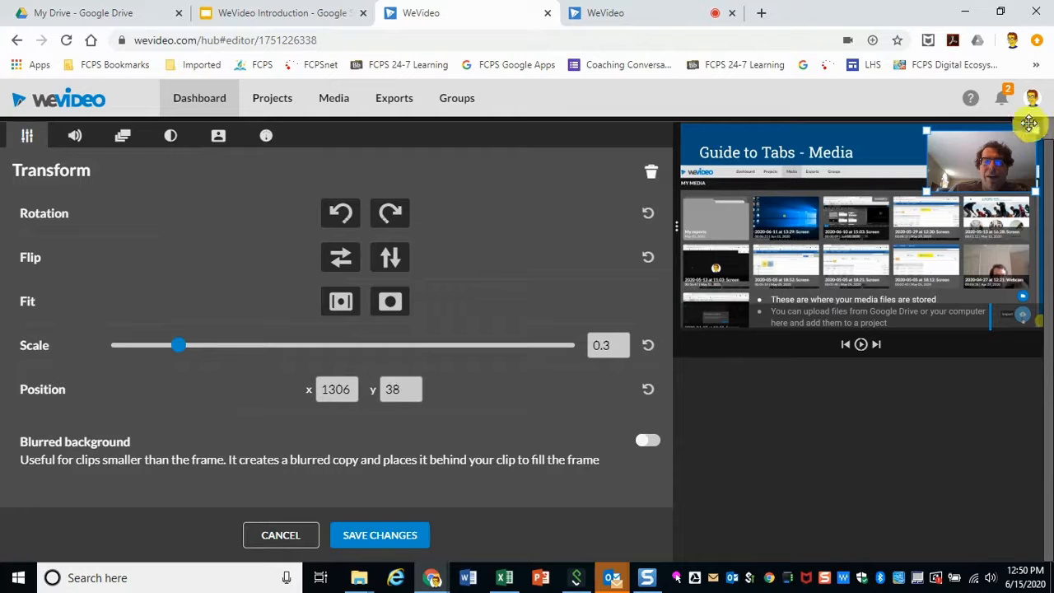
pyautogui.moveTo(965, 156)
pyautogui.mouseDown()
pyautogui.moveTo(963, 176)
pyautogui.moveTo(724, 297)
pyautogui.moveTo(717, 242)
pyautogui.moveTo(731, 228)
pyautogui.moveTo(976, 189)
pyautogui.moveTo(969, 176)
pyautogui.moveTo(912, 224)
pyautogui.moveTo(938, 272)
pyautogui.moveTo(971, 157)
pyautogui.mouseUp()
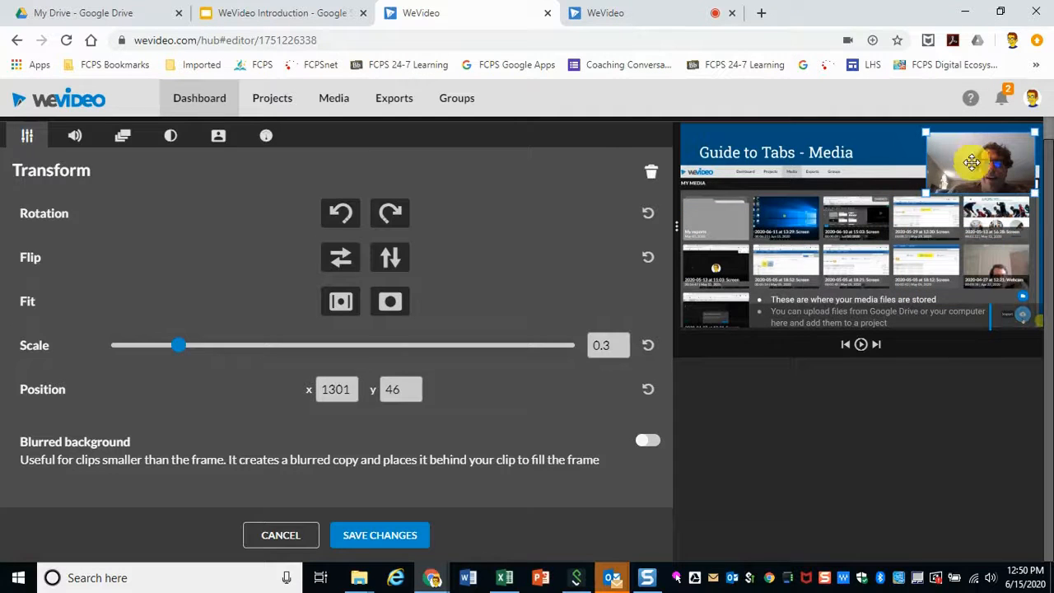
pyautogui.moveTo(926, 194)
pyautogui.mouseDown()
pyautogui.moveTo(921, 183)
pyautogui.moveTo(882, 217)
pyautogui.moveTo(921, 202)
pyautogui.mouseUp()
pyautogui.moveTo(987, 177); pyautogui.dragTo(965, 200)
pyautogui.moveTo(191, 347)
pyautogui.mouseDown()
pyautogui.moveTo(266, 351)
pyautogui.moveTo(207, 357)
pyautogui.mouseUp()
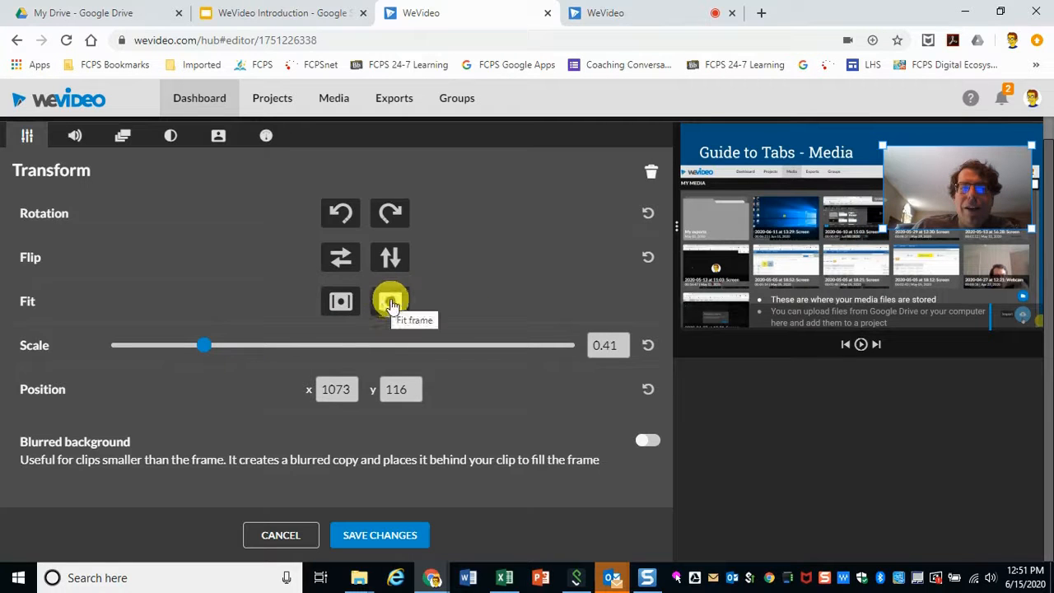
# Step: Try fitting the webcam clip to fill the frame and to fit inside it
pyautogui.click(391, 303)
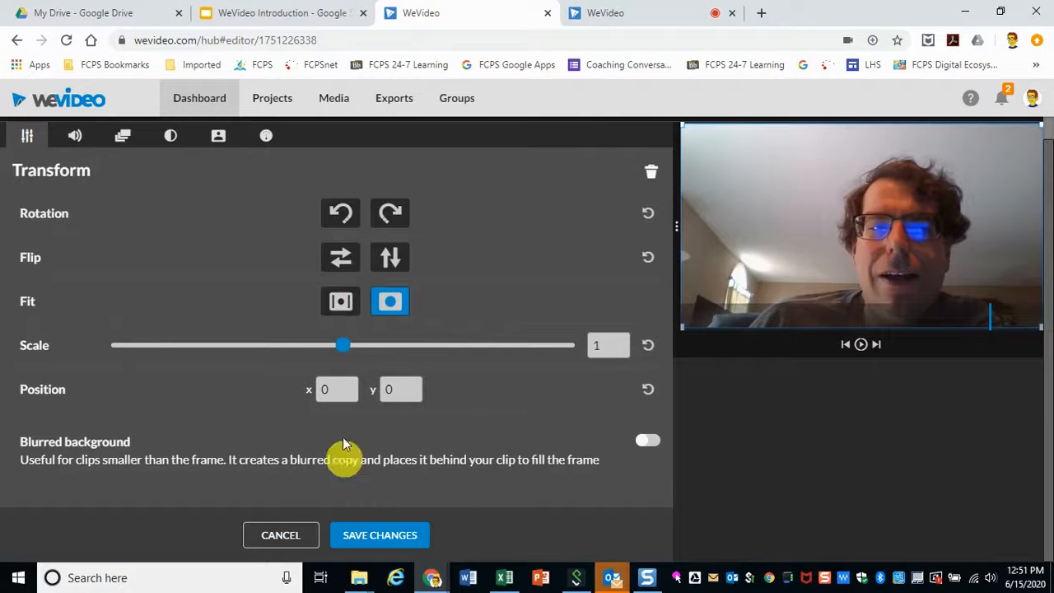
pyautogui.click(338, 304)
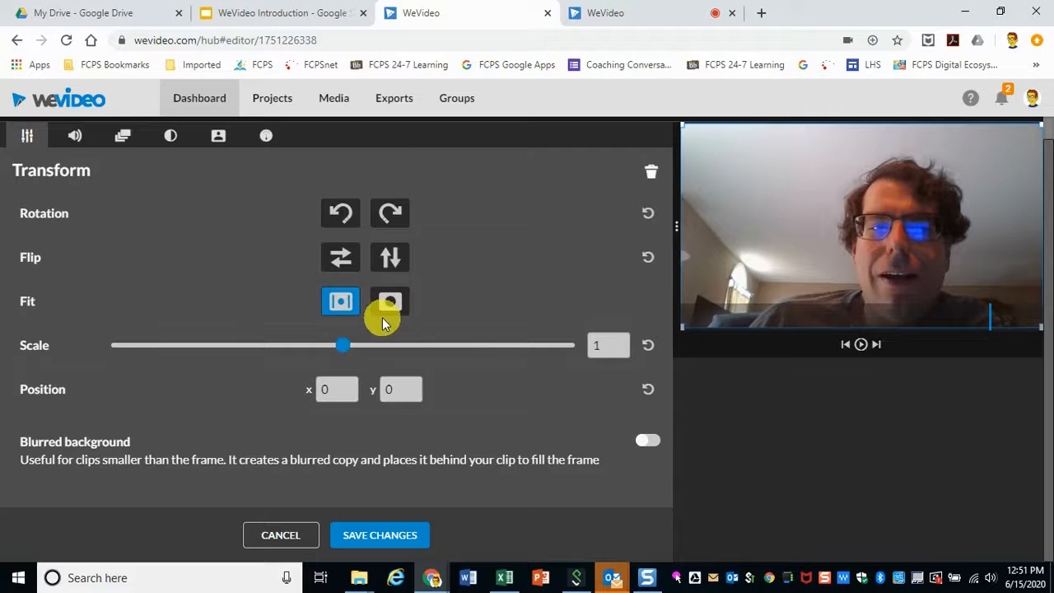
# Step: Set the webcam overlay's scale to 0.4 and move it to the top-right corner, about x 1086, y 58
pyautogui.moveTo(344, 354); pyautogui.dragTo(204, 358)
pyautogui.moveTo(861, 209); pyautogui.dragTo(956, 159)
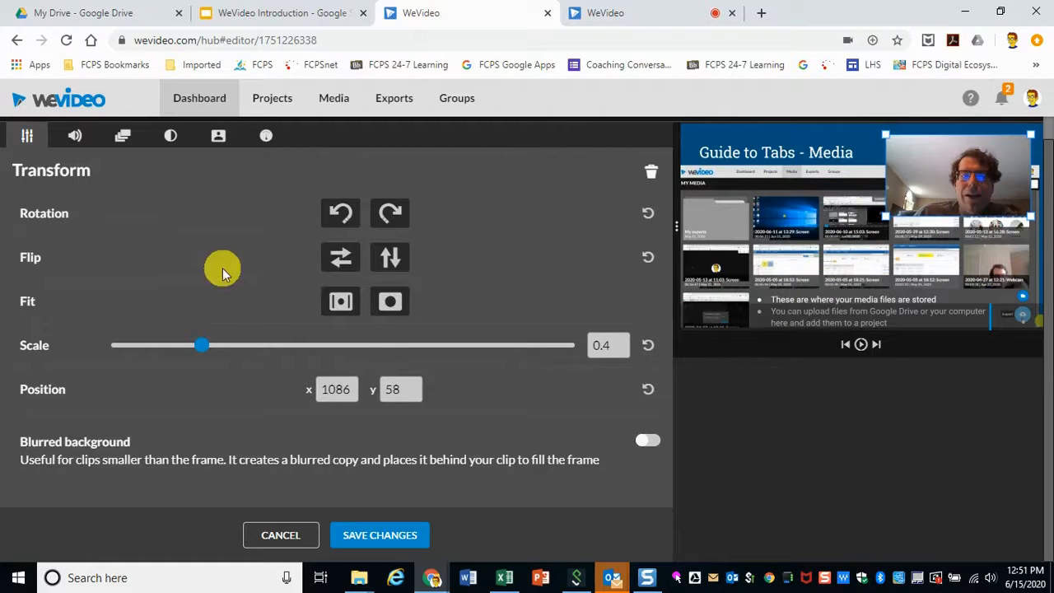
# Step: Try rotating the webcam overlay counter-clockwise
pyautogui.click(340, 214)
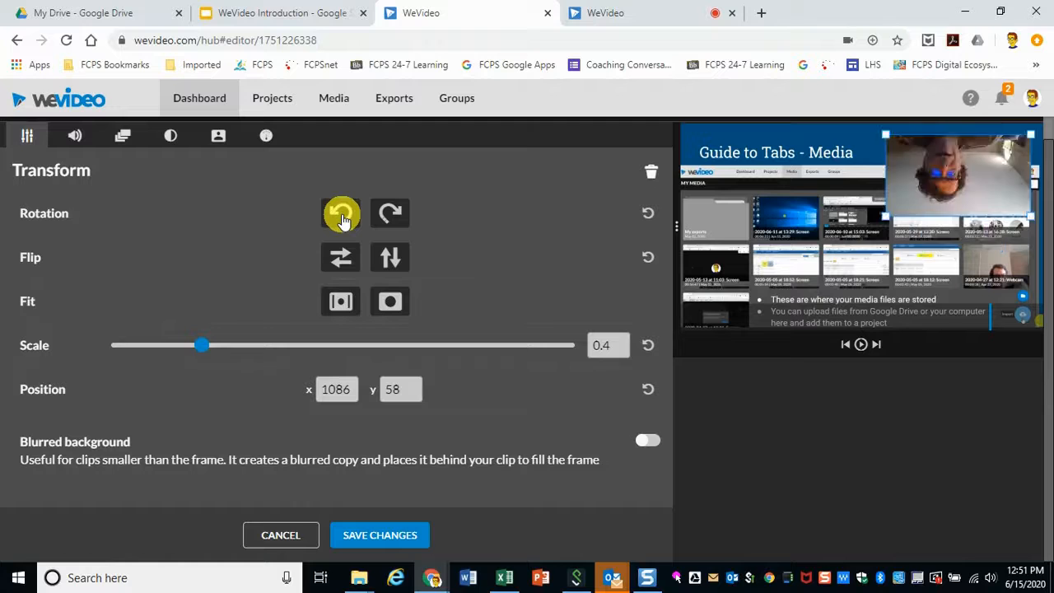
pyautogui.click(343, 221)
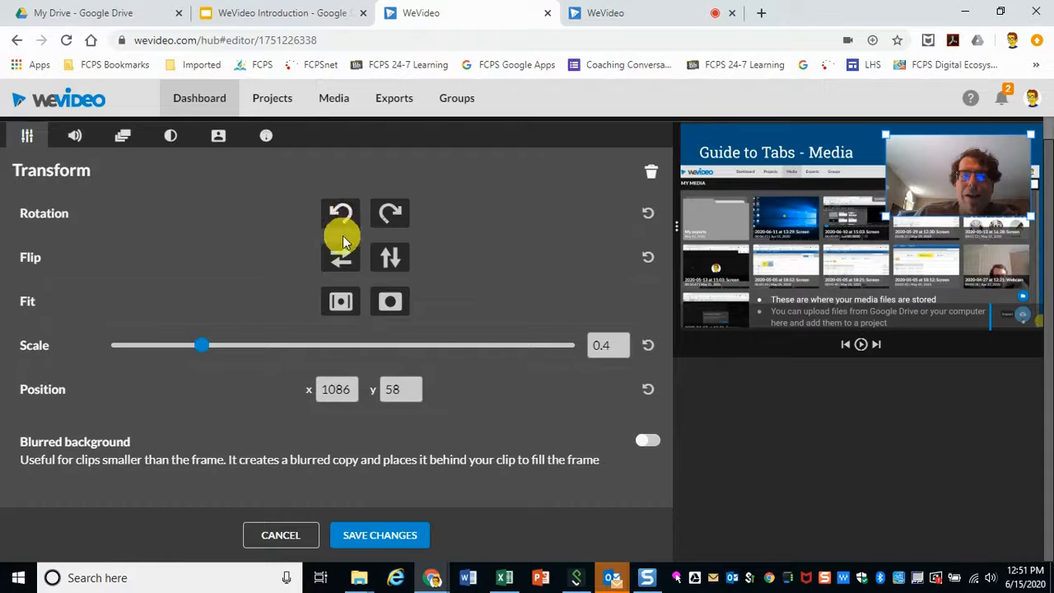
# Step: Try flipping the webcam overlay vertically, then discard the transform changes
pyautogui.click(391, 259)
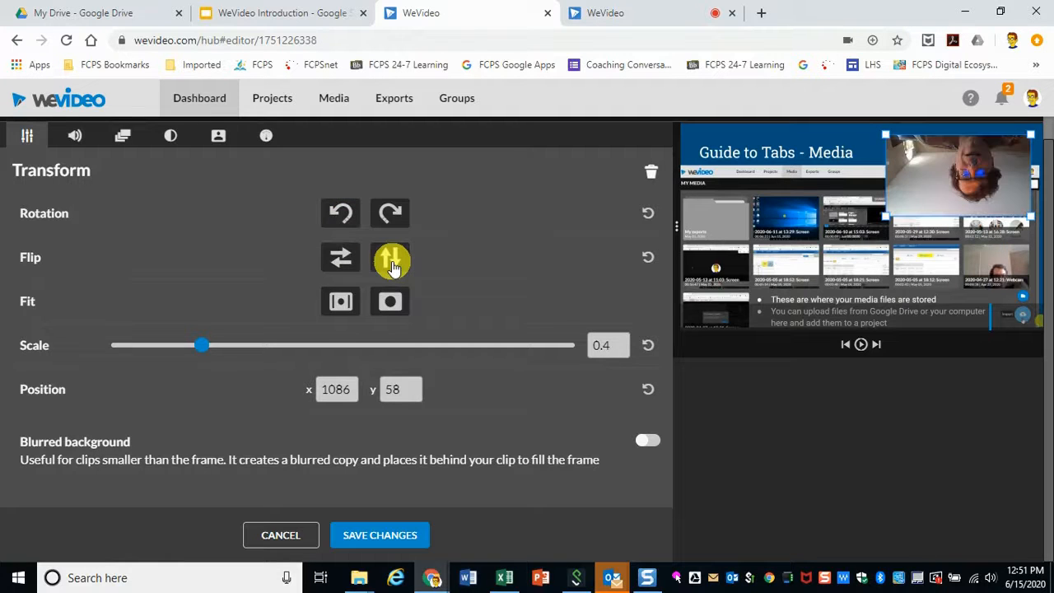
pyautogui.click(392, 261)
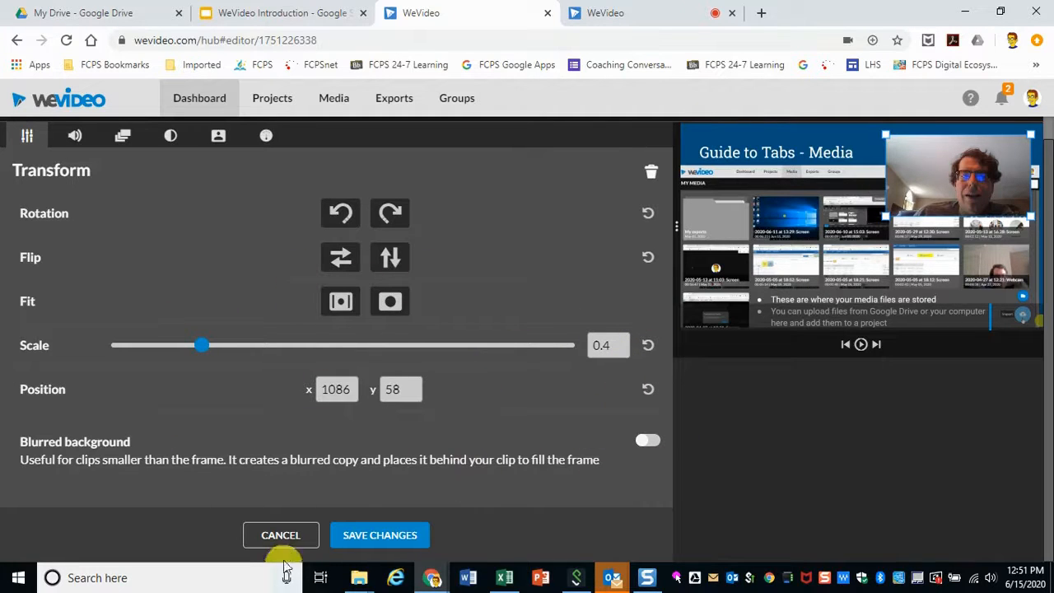
pyautogui.click(280, 537)
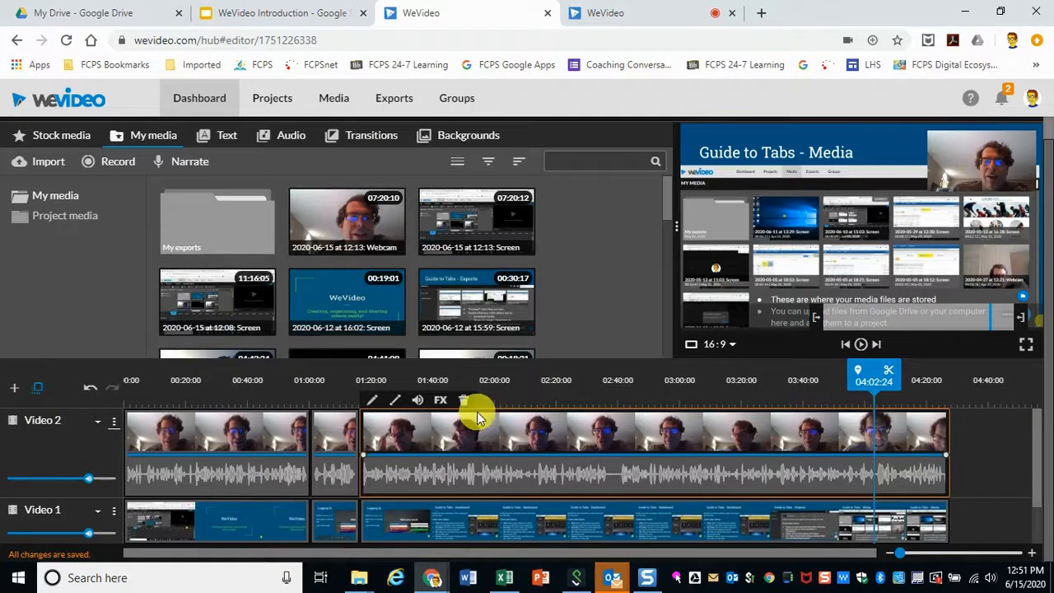
# Step: Move the later webcam overlay to the bottom-right corner, about x 1248, y 597, and save the changes
pyautogui.doubleClick(632, 429)
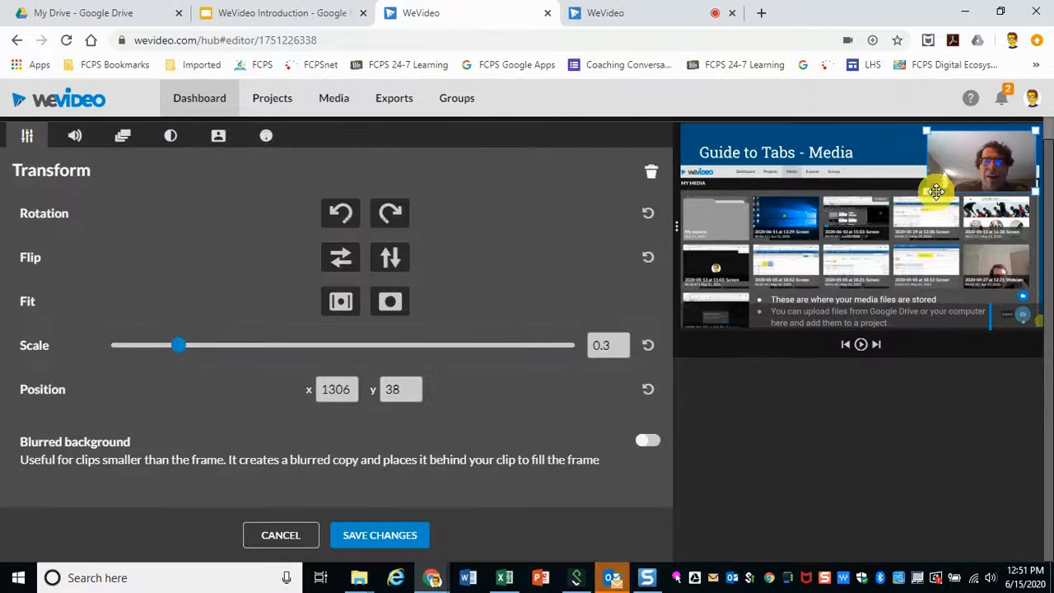
pyautogui.moveTo(978, 166); pyautogui.dragTo(967, 271)
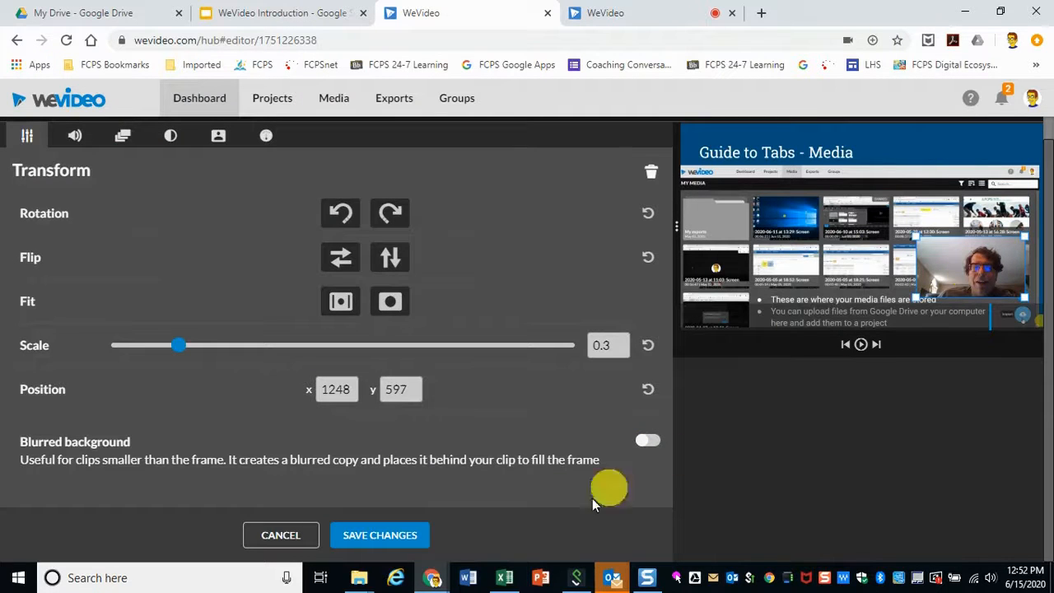
pyautogui.click(381, 535)
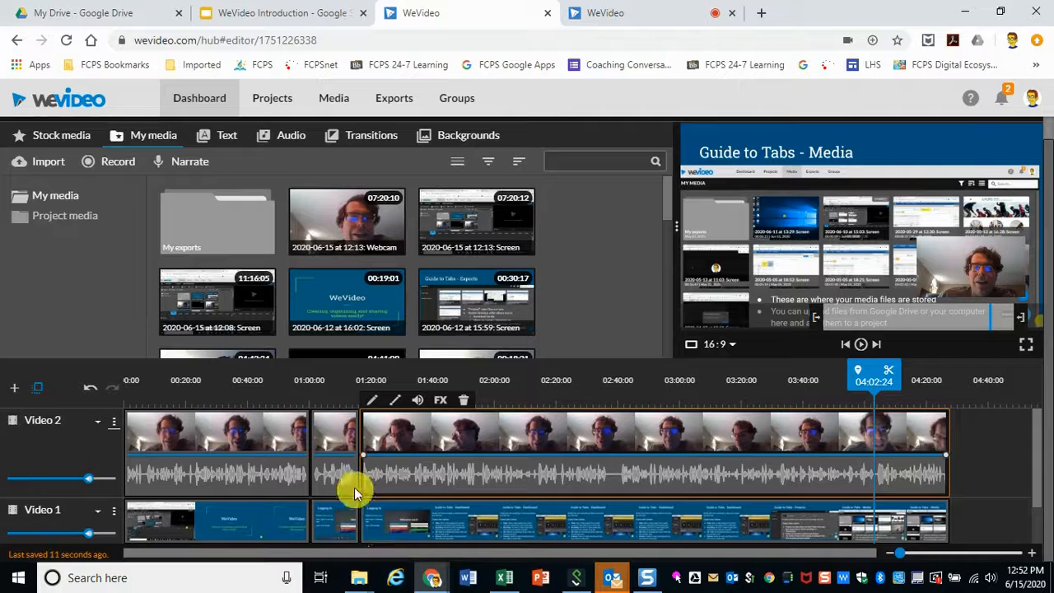
# Step: Scrub through the timeline to preview the webcam overlay at different points
pyautogui.click(329, 384)
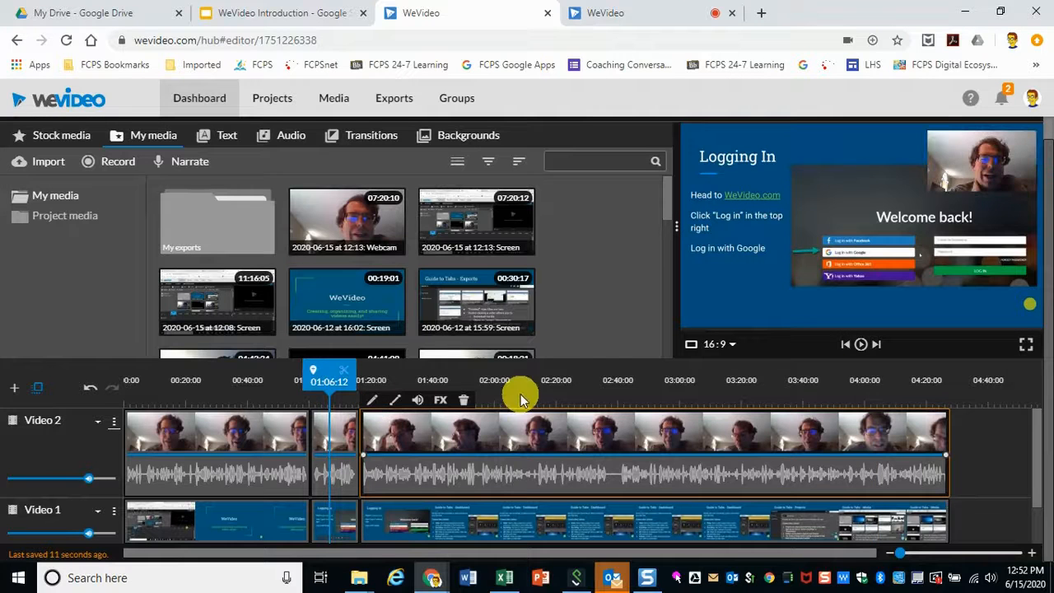
pyautogui.click(586, 383)
pyautogui.click(221, 381)
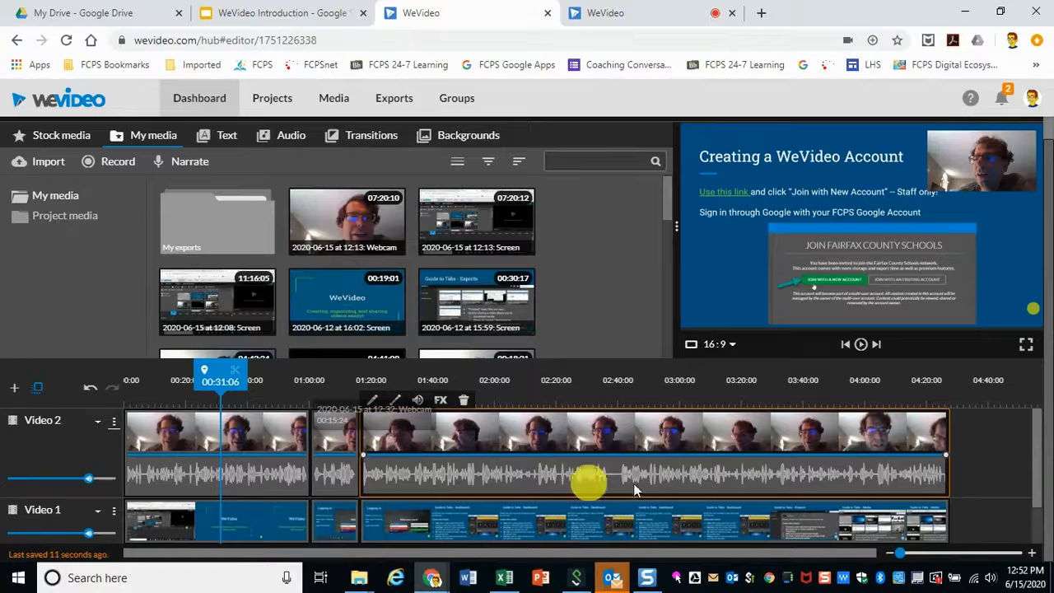
pyautogui.click(799, 406)
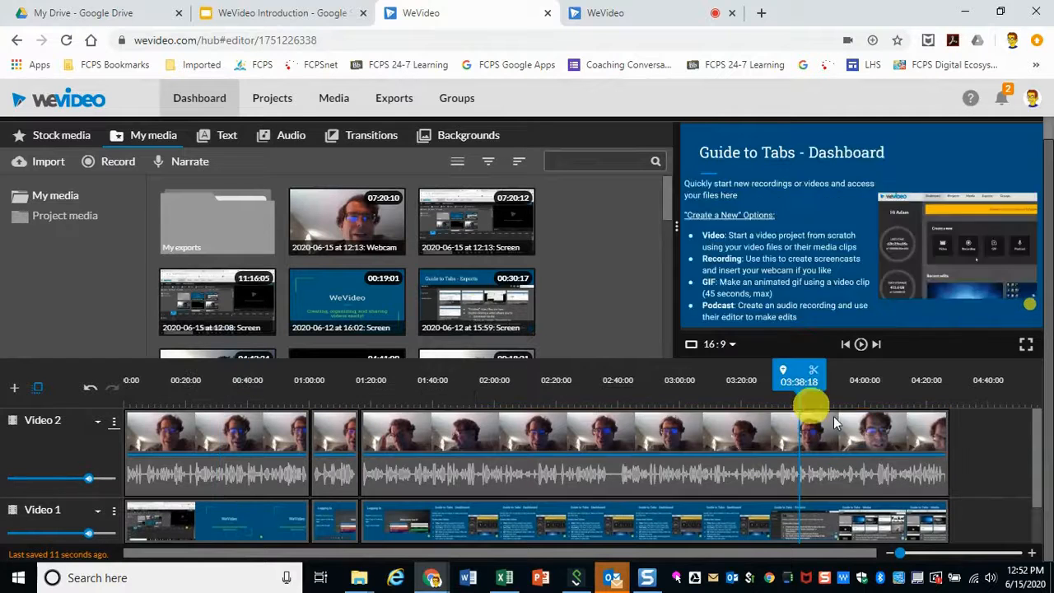
# Step: Move the later webcam overlay to the top-right corner, about x 1289, y 38, and save the changes
pyautogui.doubleClick(875, 430)
pyautogui.moveTo(998, 258); pyautogui.dragTo(980, 151)
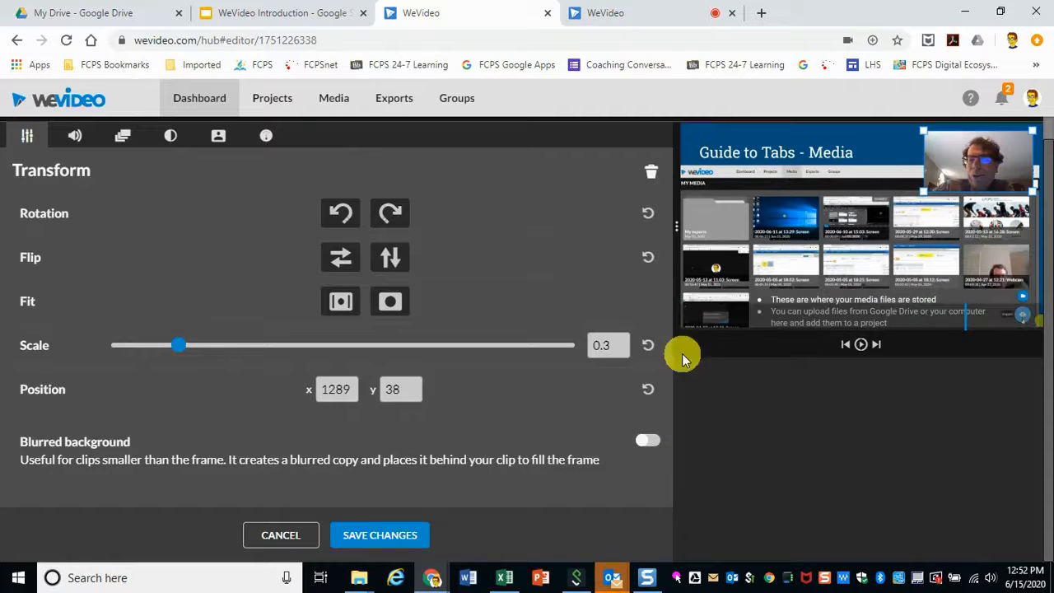
pyautogui.click(354, 535)
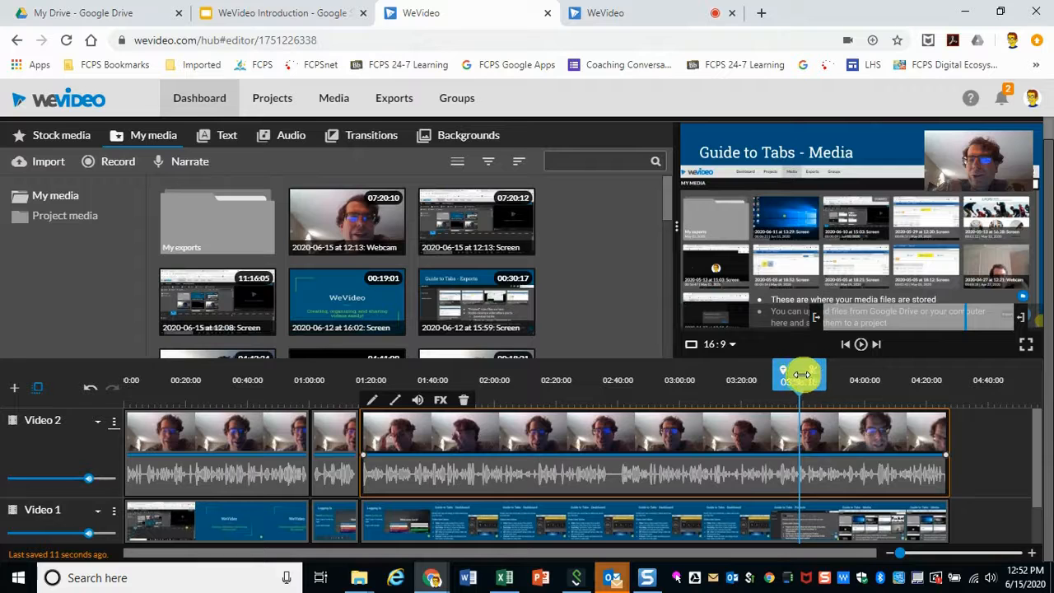
# Step: Try splitting the later webcam clip at about 02:54, then undo the split
pyautogui.moveTo(797, 374)
pyautogui.mouseDown()
pyautogui.moveTo(617, 376)
pyautogui.moveTo(641, 376)
pyautogui.mouseUp()
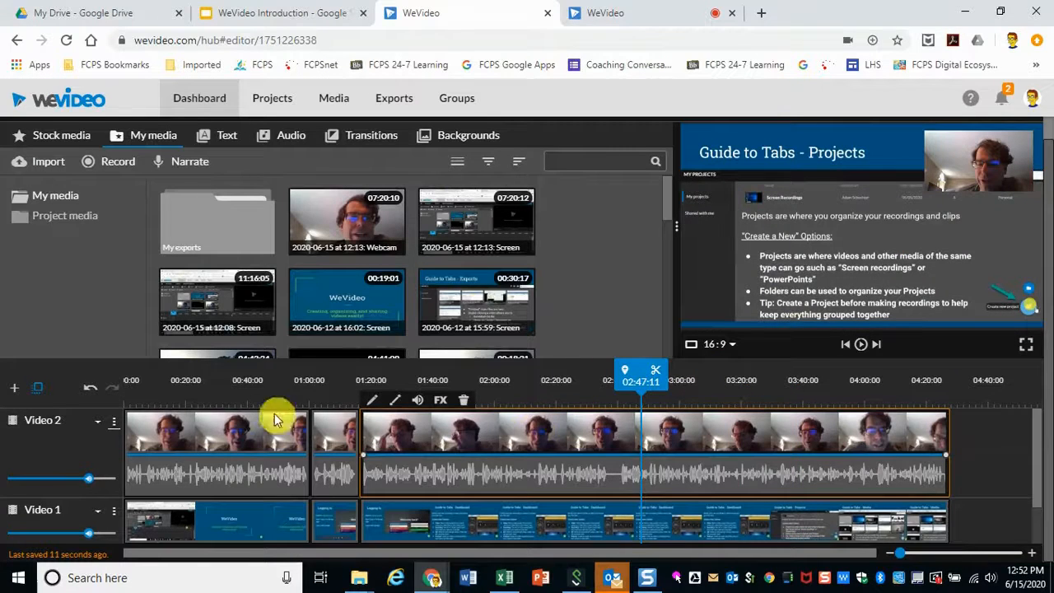
pyautogui.click(210, 435)
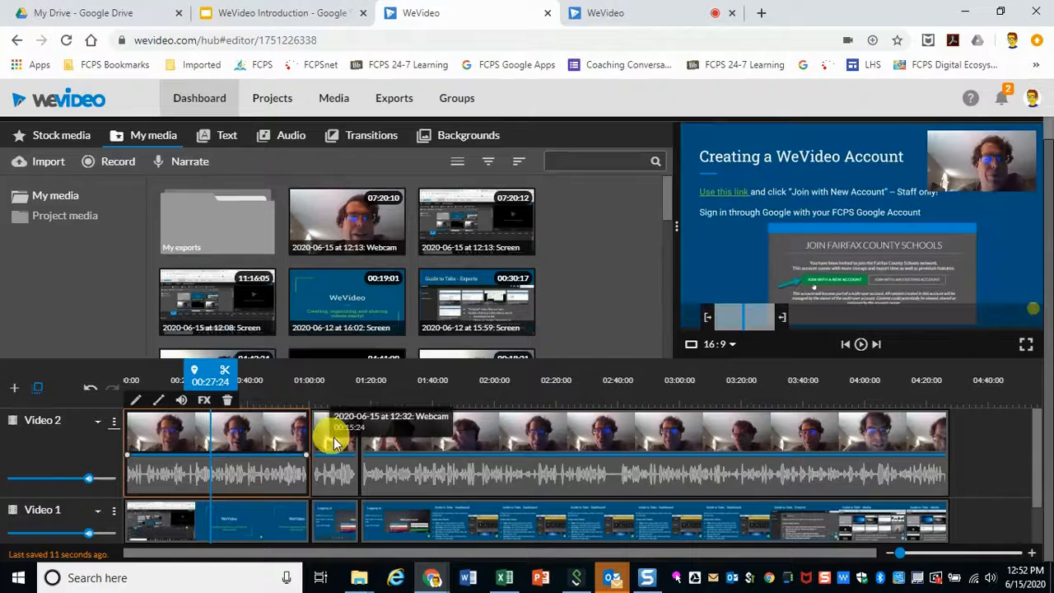
pyautogui.click(549, 440)
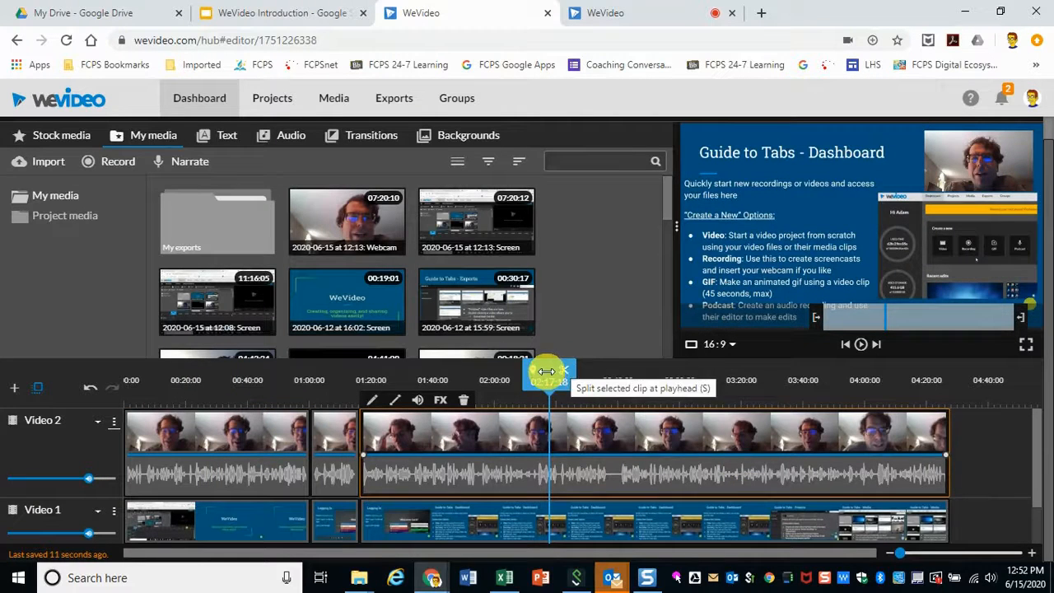
pyautogui.moveTo(547, 372); pyautogui.dragTo(663, 375)
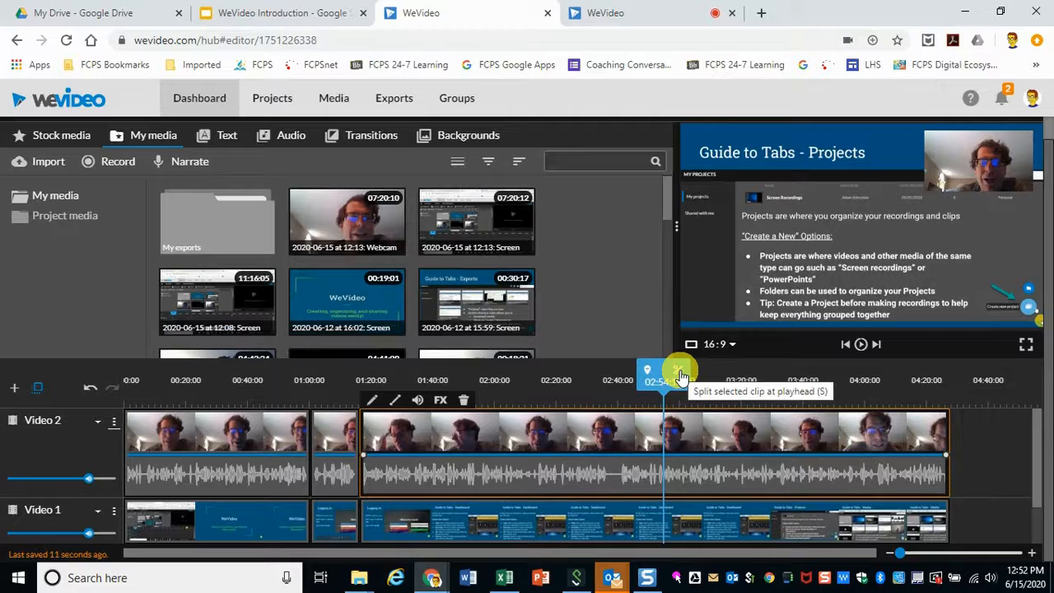
pyautogui.click(678, 374)
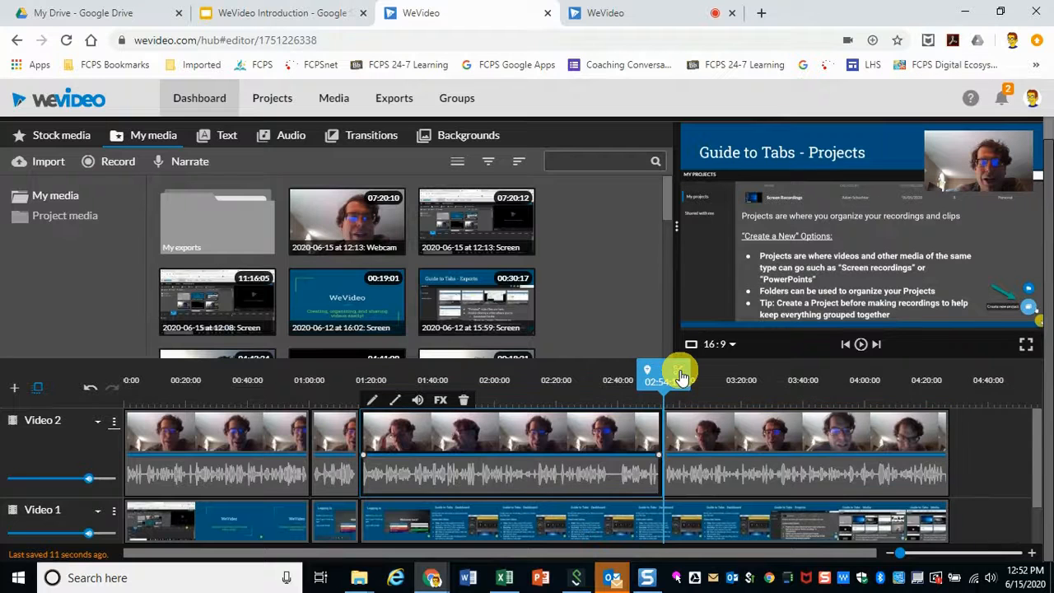
pyautogui.click(706, 429)
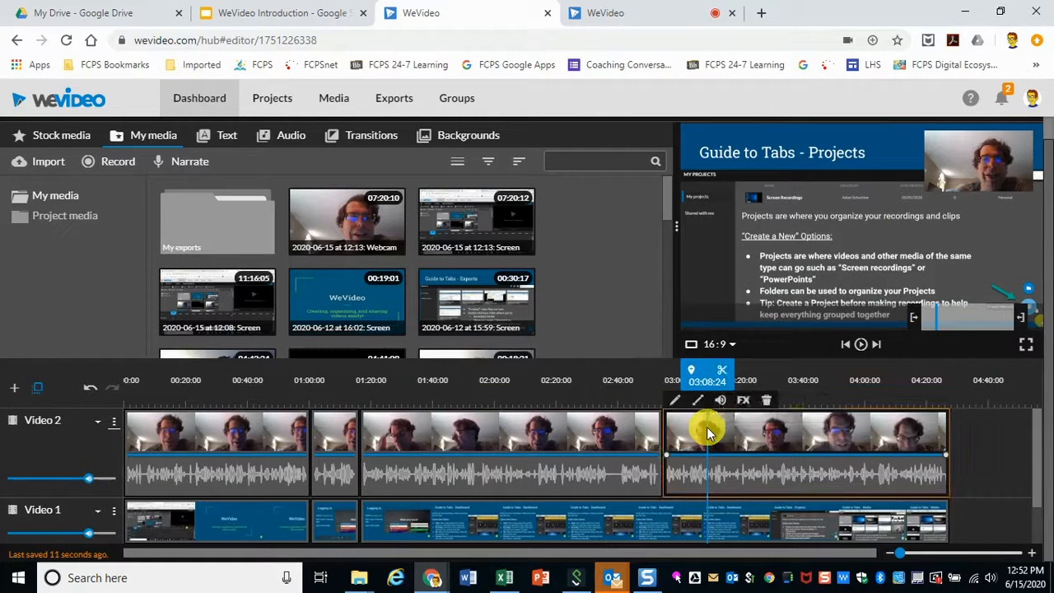
pyautogui.click(546, 429)
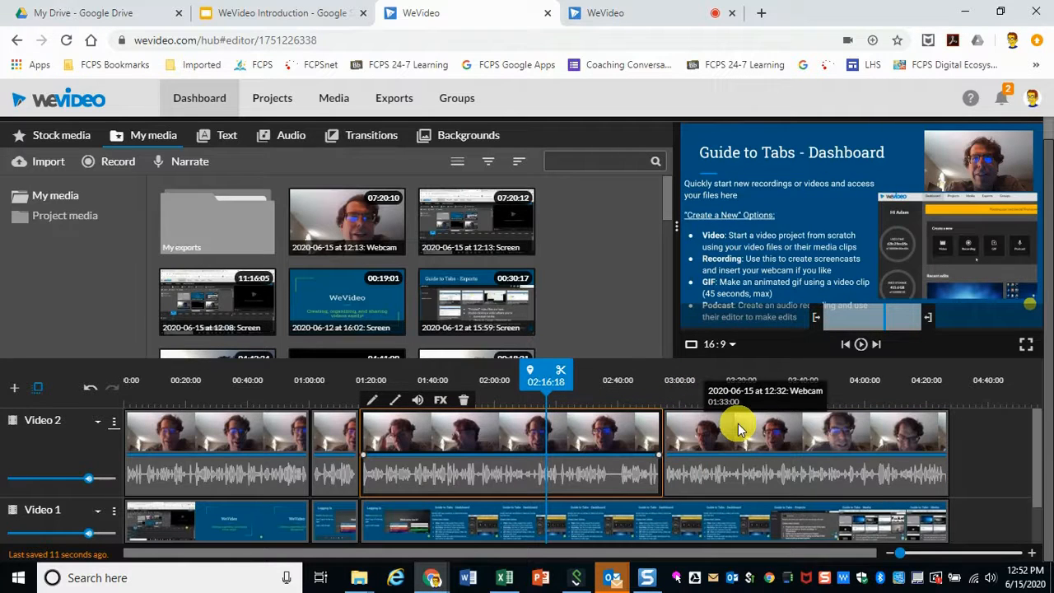
pyautogui.hotkey('ctrl', 'z')
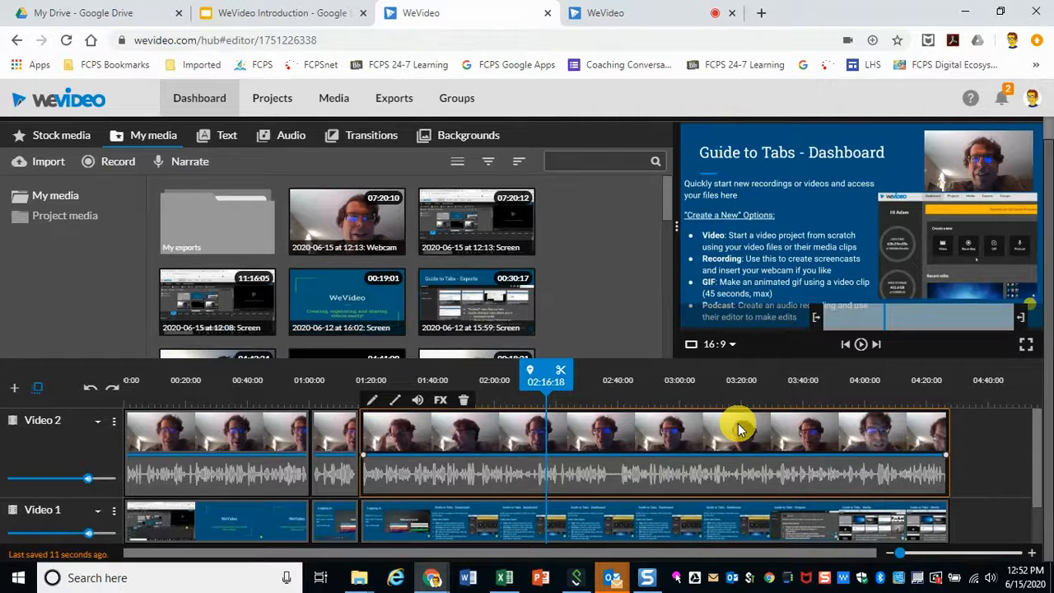
# Step: Return the playhead to the beginning of the timeline
pyautogui.click(540, 368)
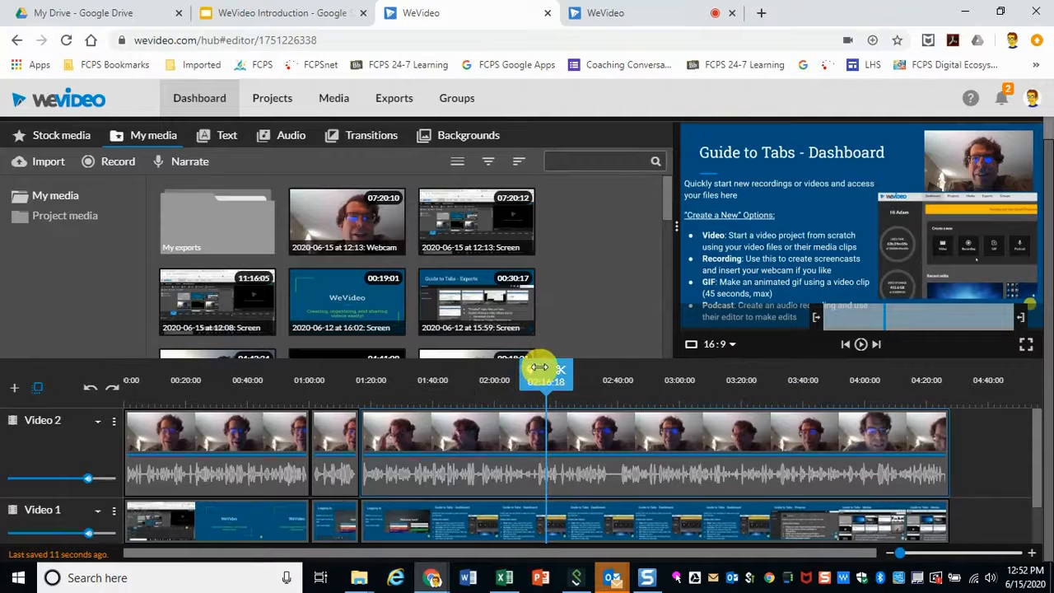
pyautogui.moveTo(537, 368)
pyautogui.mouseDown()
pyautogui.moveTo(301, 376)
pyautogui.moveTo(141, 414)
pyautogui.moveTo(4, 403)
pyautogui.mouseUp()
pyautogui.click(459, 414)
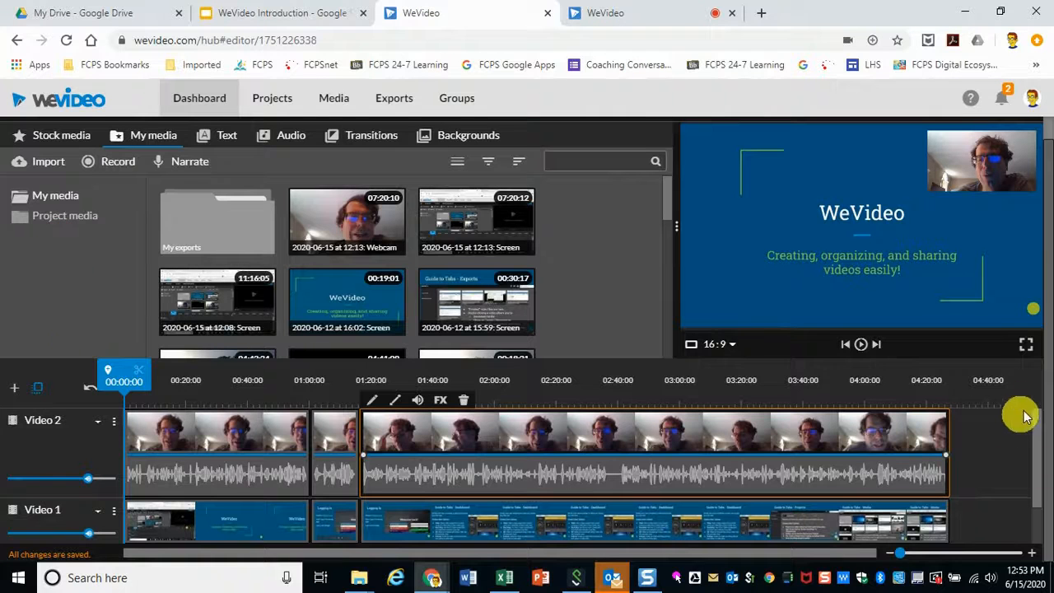
pyautogui.moveTo(1048, 364); pyautogui.dragTo(1048, 285)
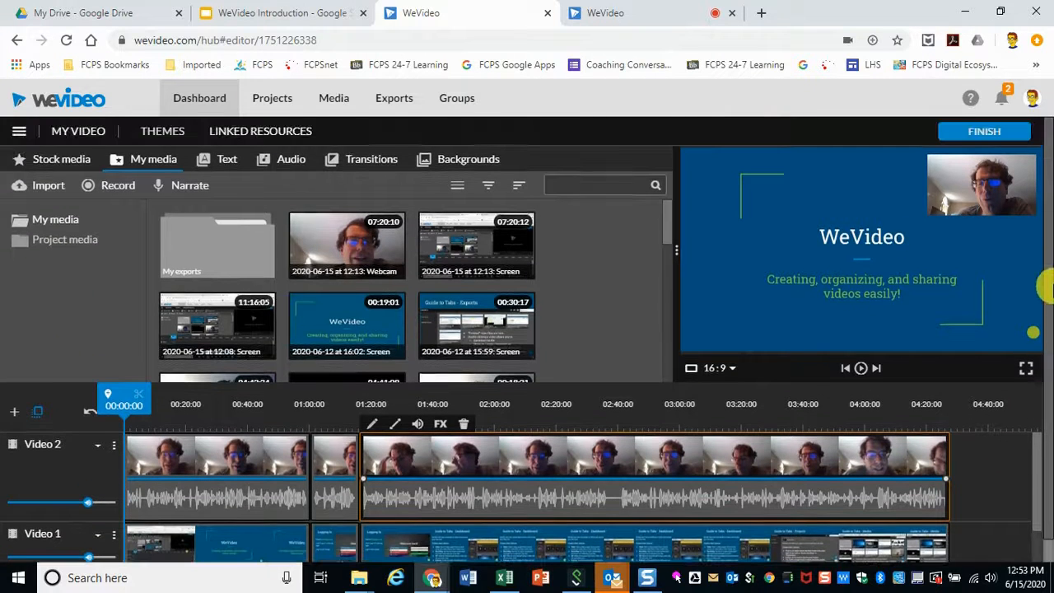
# Step: Save the project as WeVideo PowerPoint
pyautogui.click(20, 131)
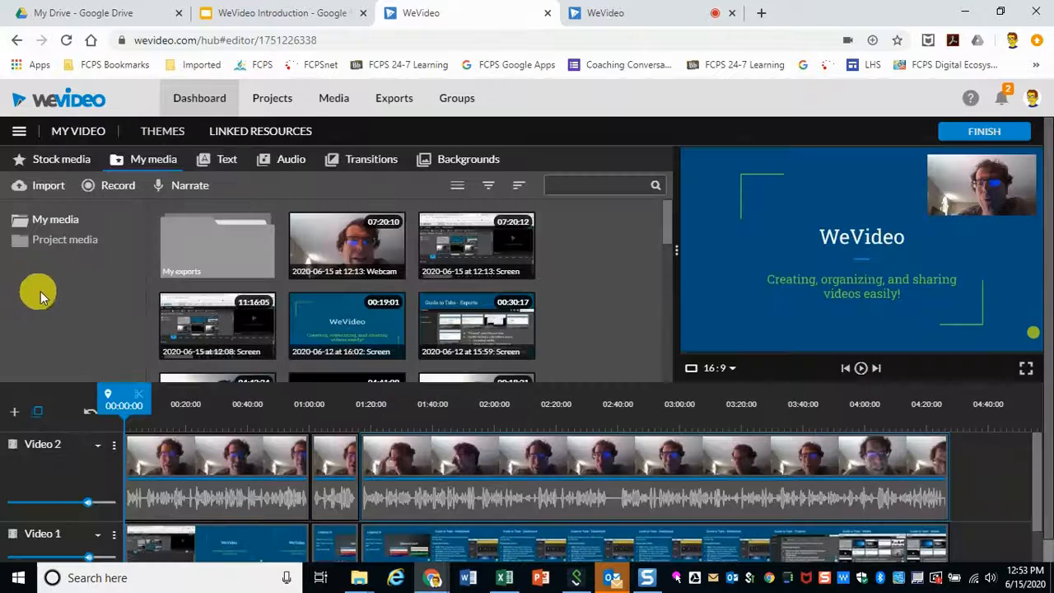
pyautogui.click(19, 131)
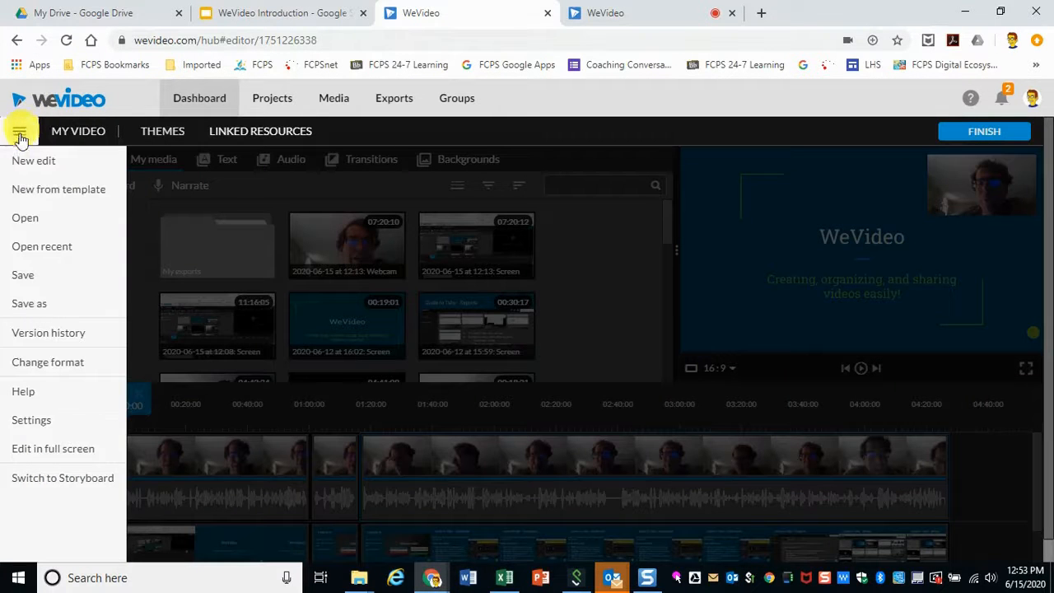
pyautogui.click(26, 307)
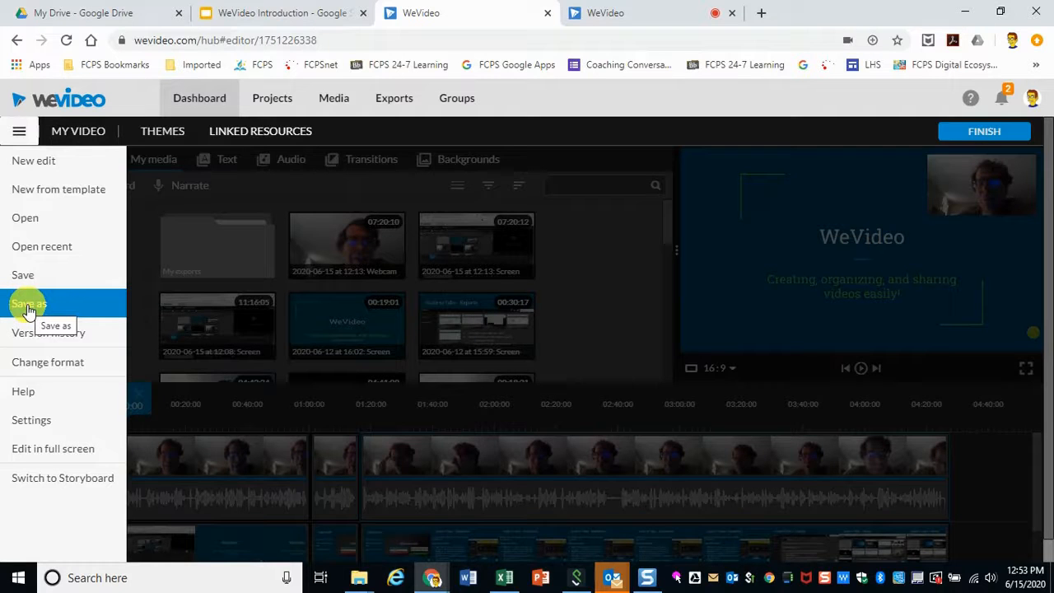
pyautogui.click(28, 305)
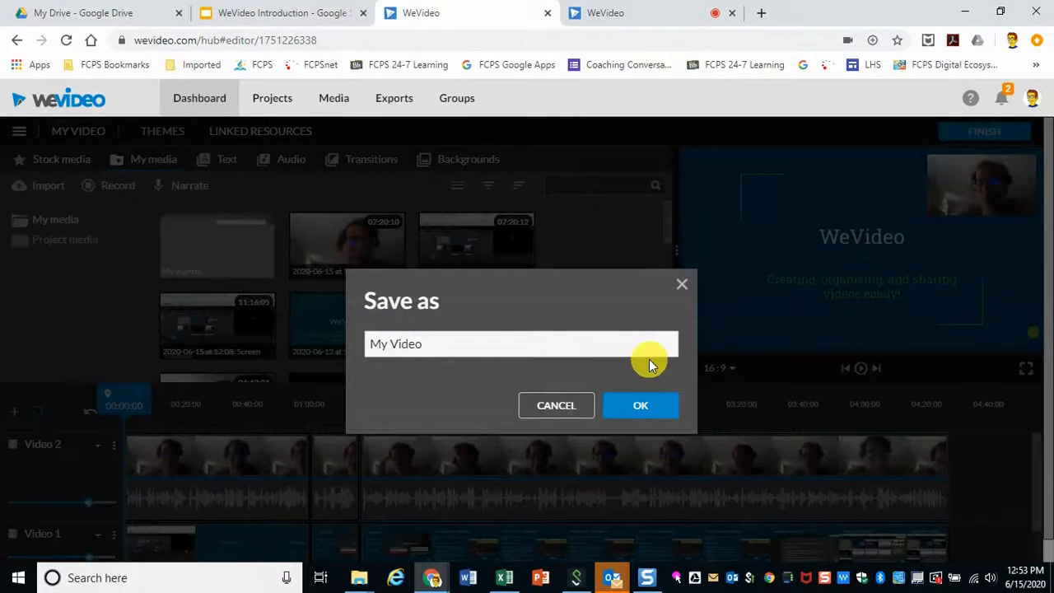
pyautogui.tripleClick(557, 342)
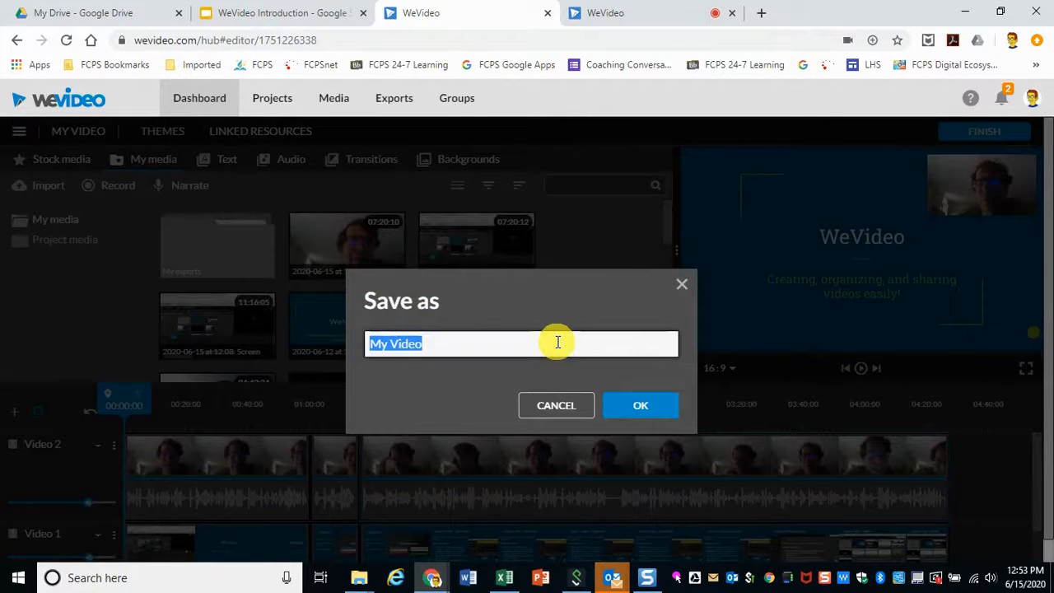
pyautogui.write('WE')
pyautogui.press('BackSpace')
pyautogui.write('eVideo PowerPoint')
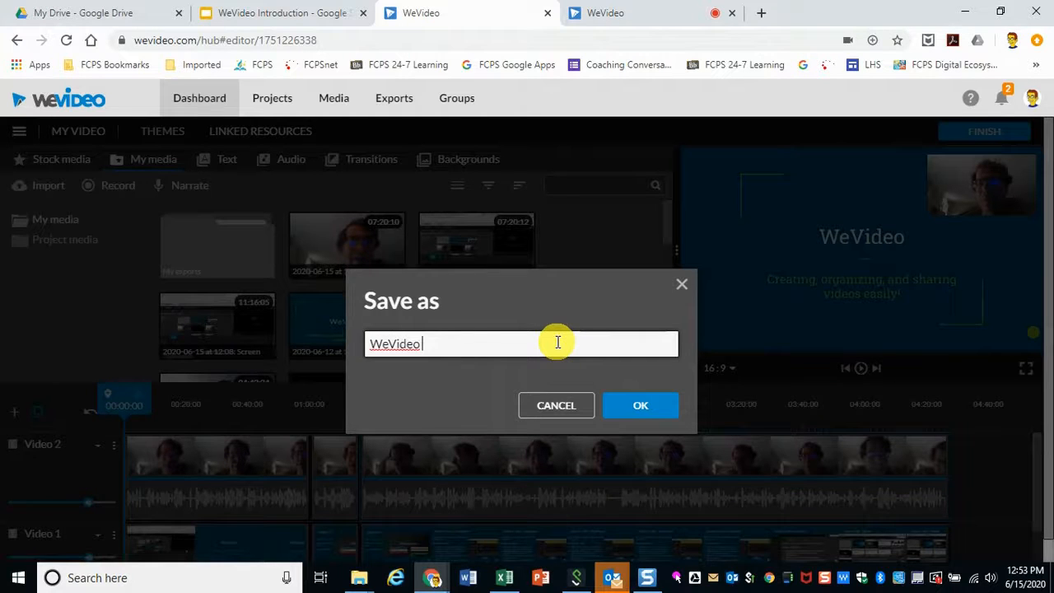
pyautogui.click(642, 404)
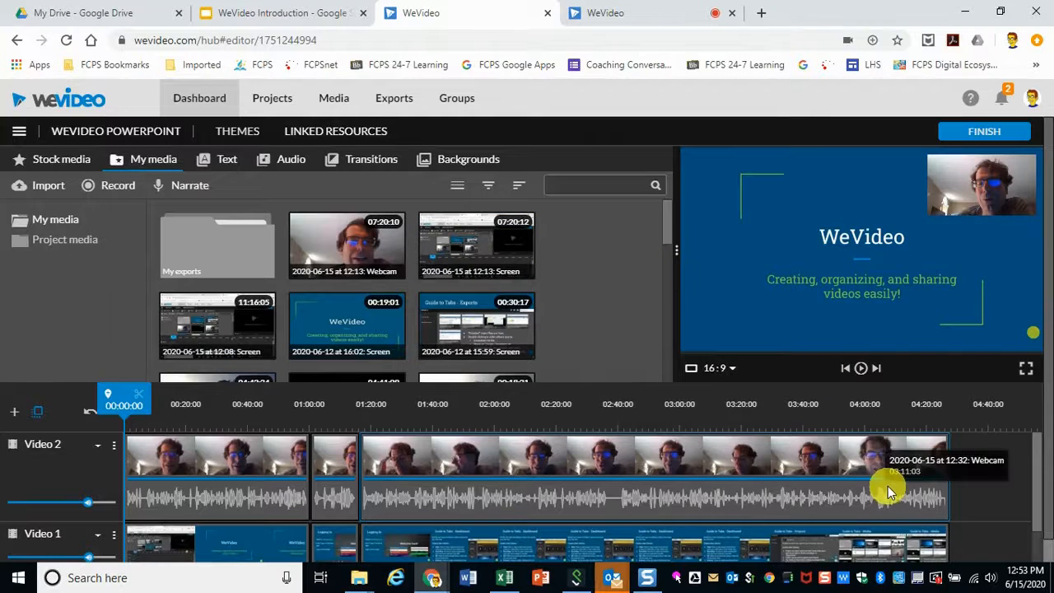
# Step: Open the export page, title the video WeVideo Setup Tutorial and choose HD 1280x720 resolution
pyautogui.click(994, 135)
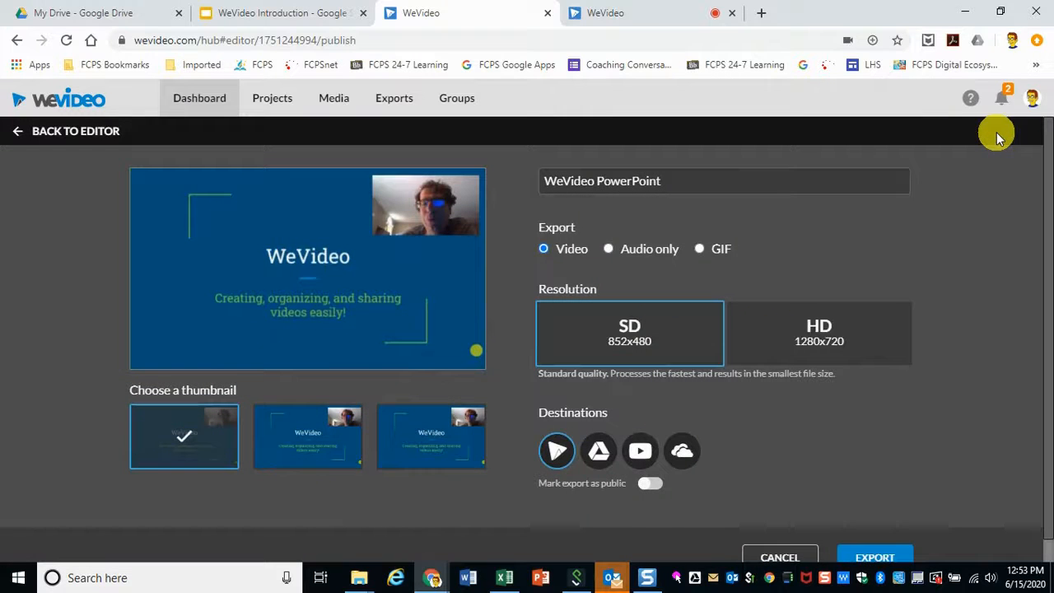
pyautogui.doubleClick(735, 181)
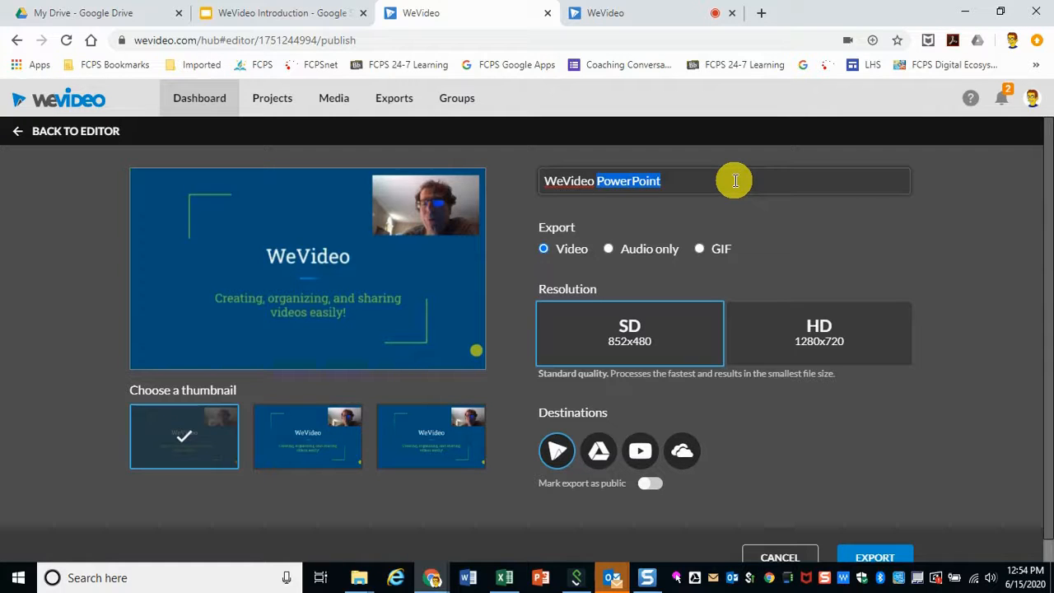
pyautogui.write('Setup Tutorial')
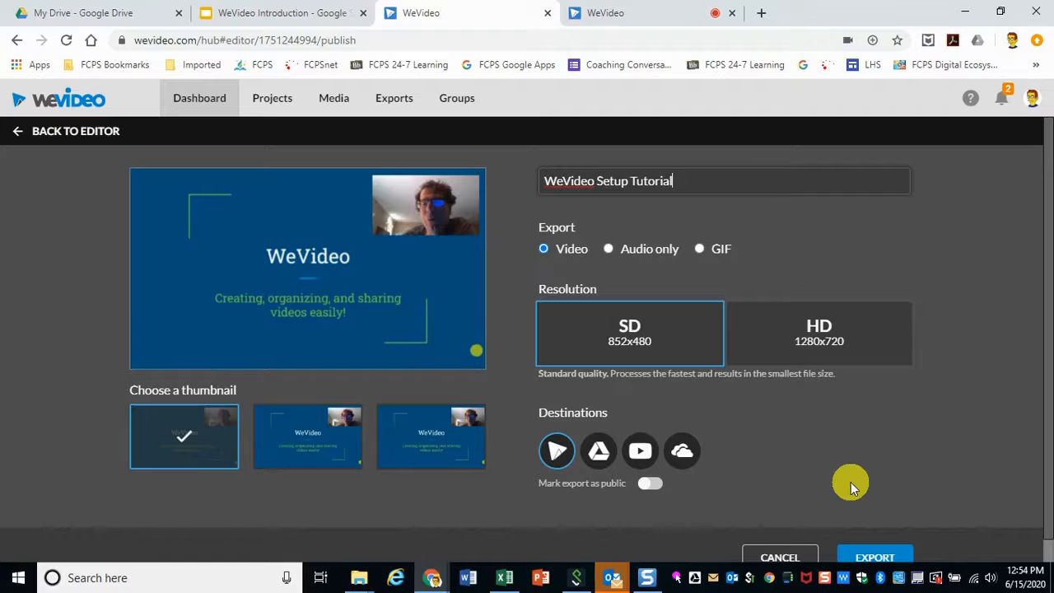
pyautogui.click(848, 361)
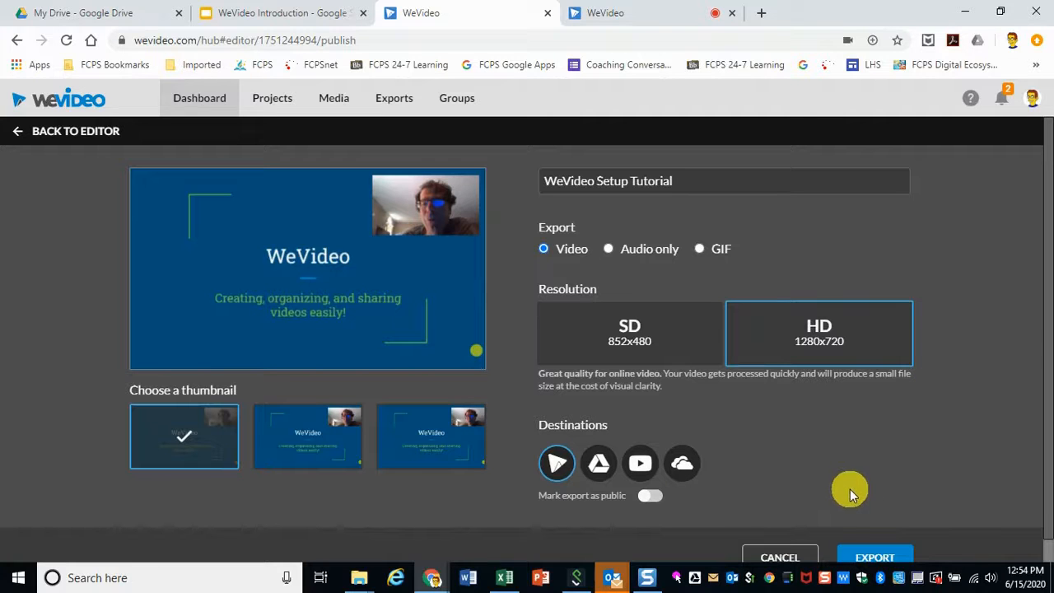
# Step: Add Google Drive as an export destination, choosing the Google account and allowing WeVideo access
pyautogui.click(595, 477)
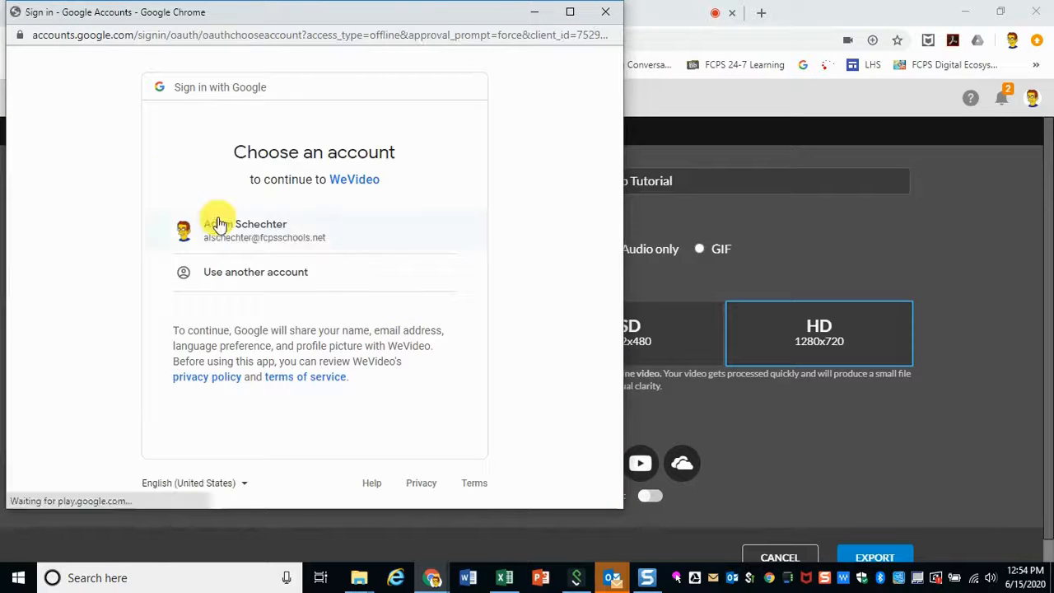
pyautogui.click(217, 217)
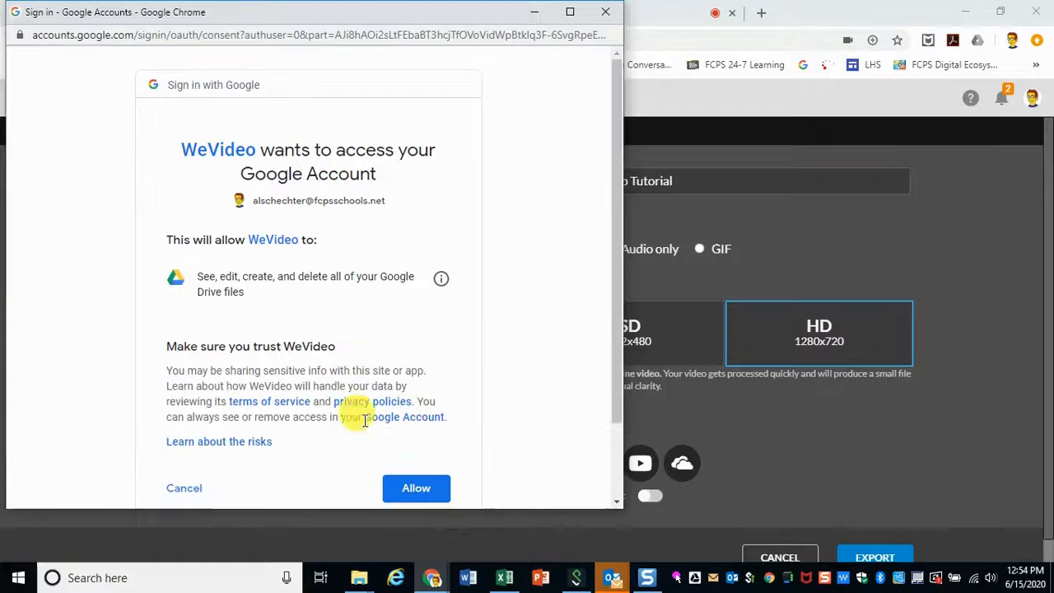
pyautogui.click(417, 487)
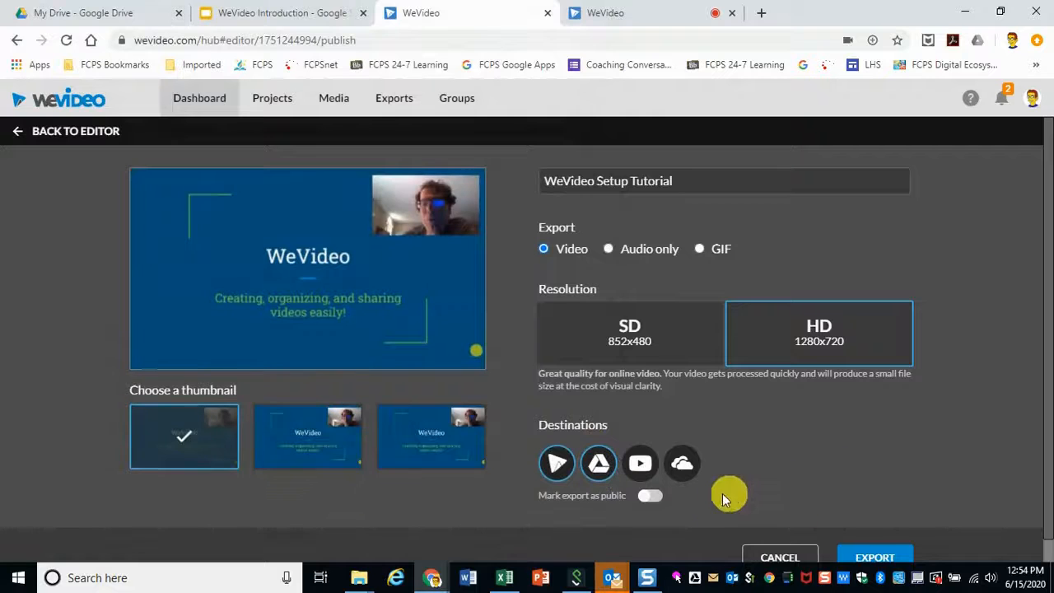
pyautogui.click(635, 462)
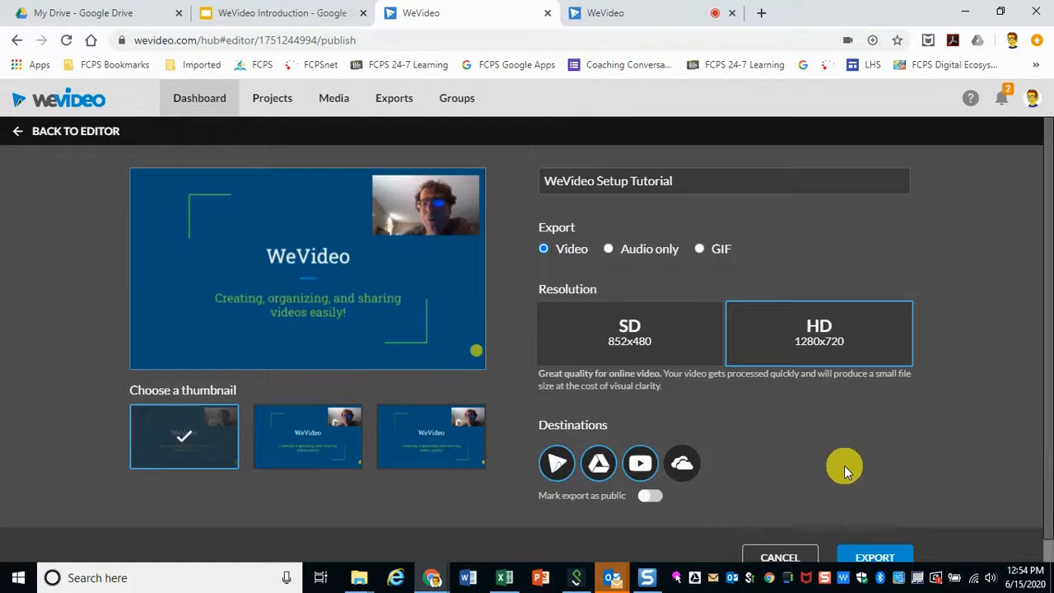
# Step: Export the video and switch to the other WeVideo tab showing the dashboard
pyautogui.click(885, 560)
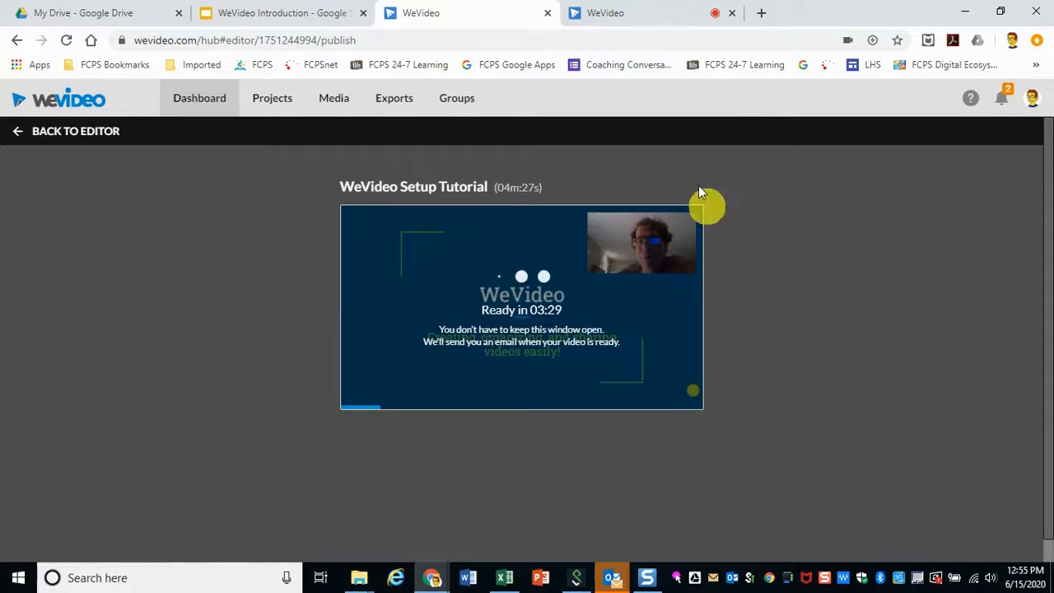
pyautogui.click(654, 20)
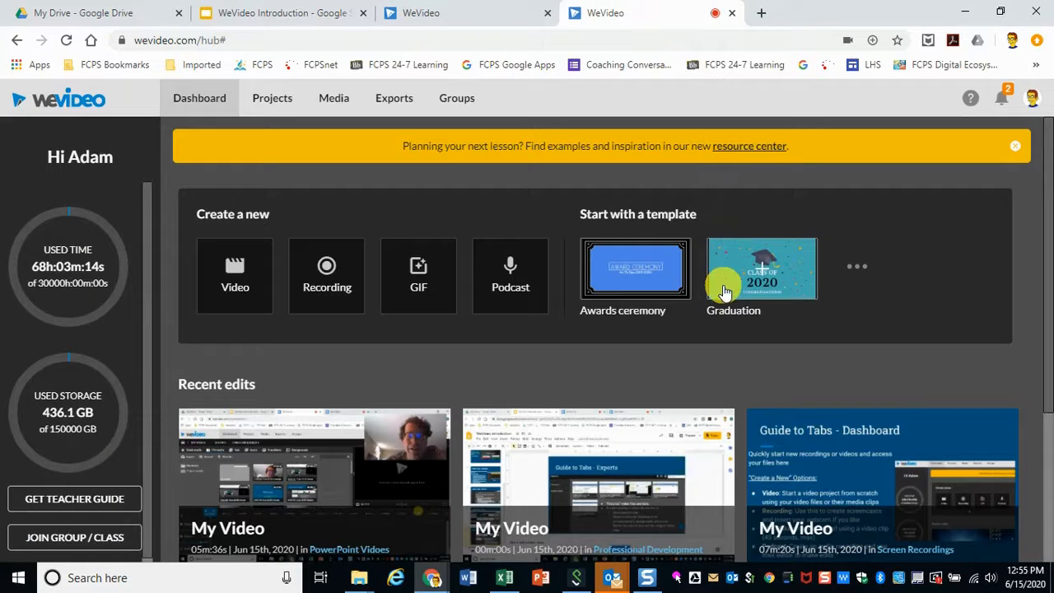